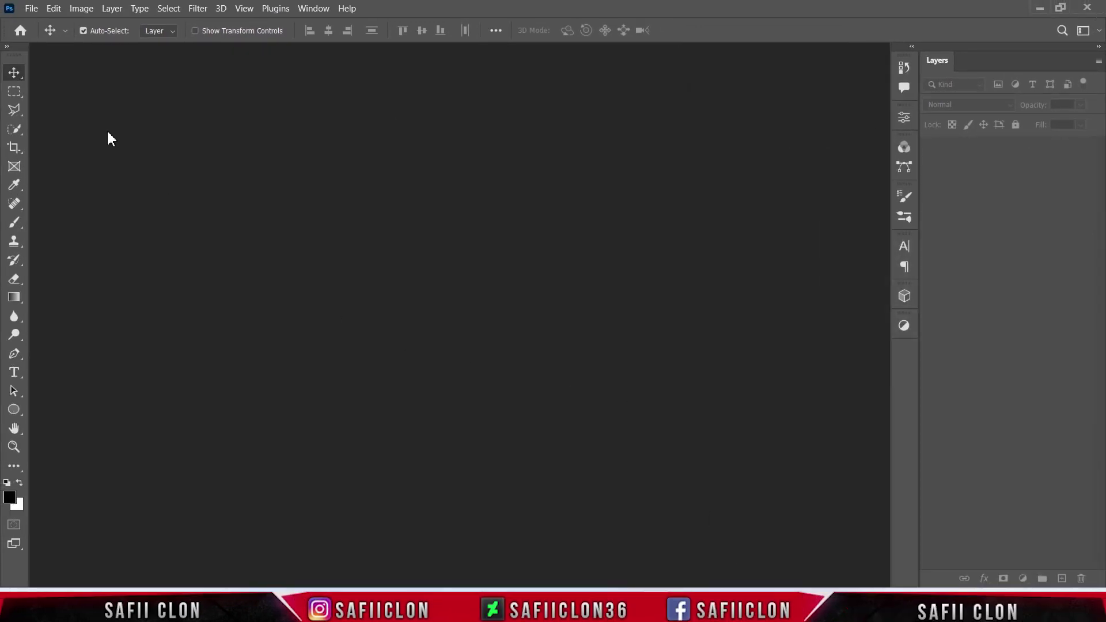
Step: Create a new 1920 × 1080 px document at 300 pixels per inch
left_click(30, 8)
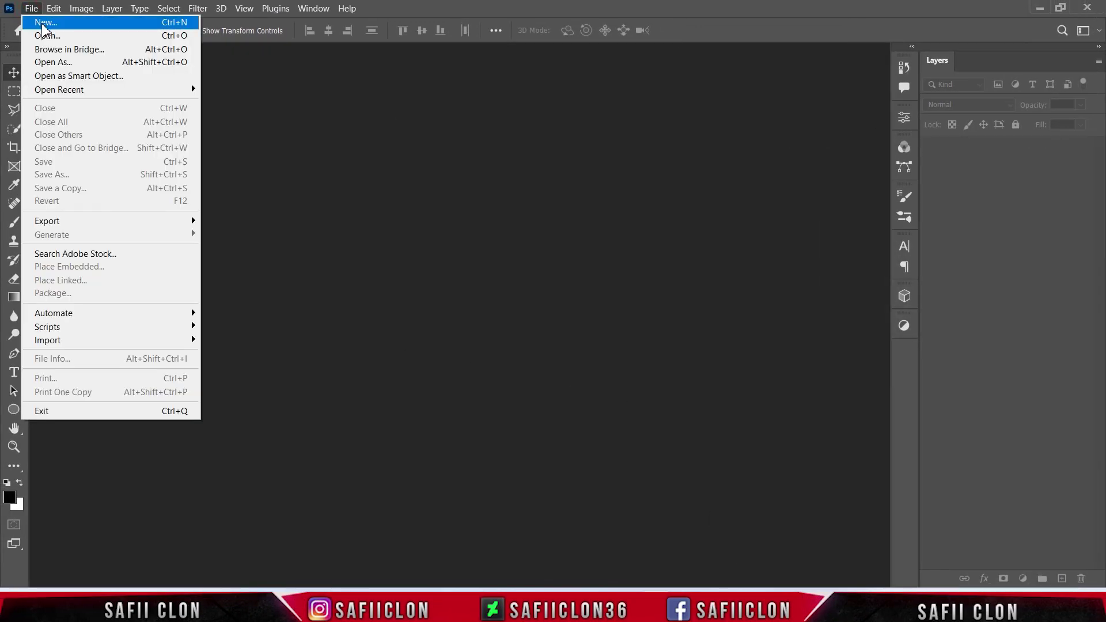
left_click(44, 23)
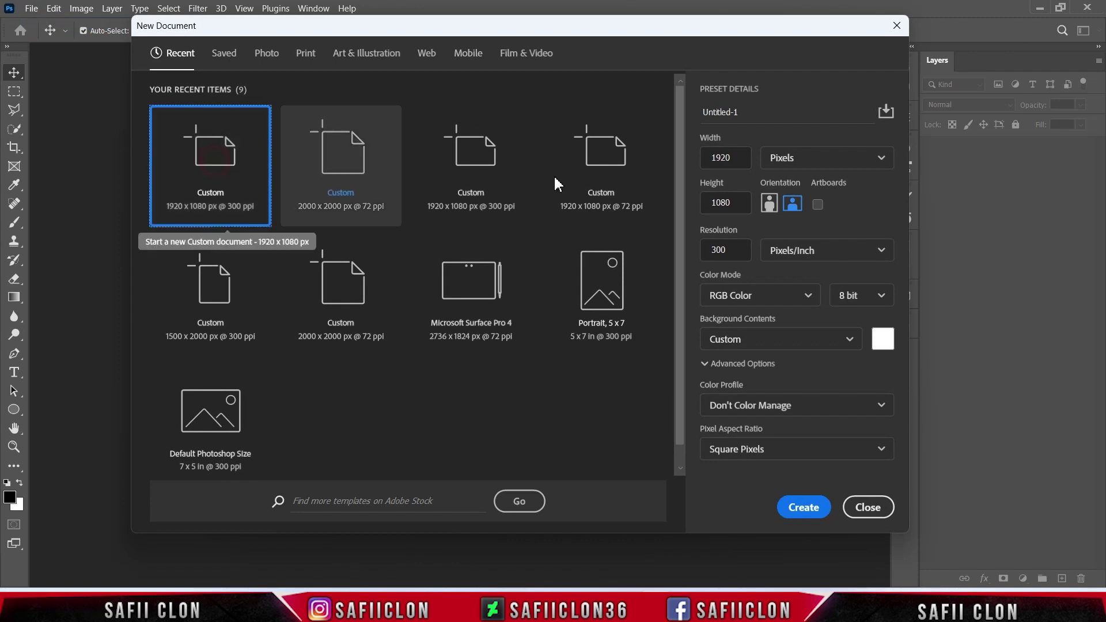
double_click(735, 157)
left_click(825, 161)
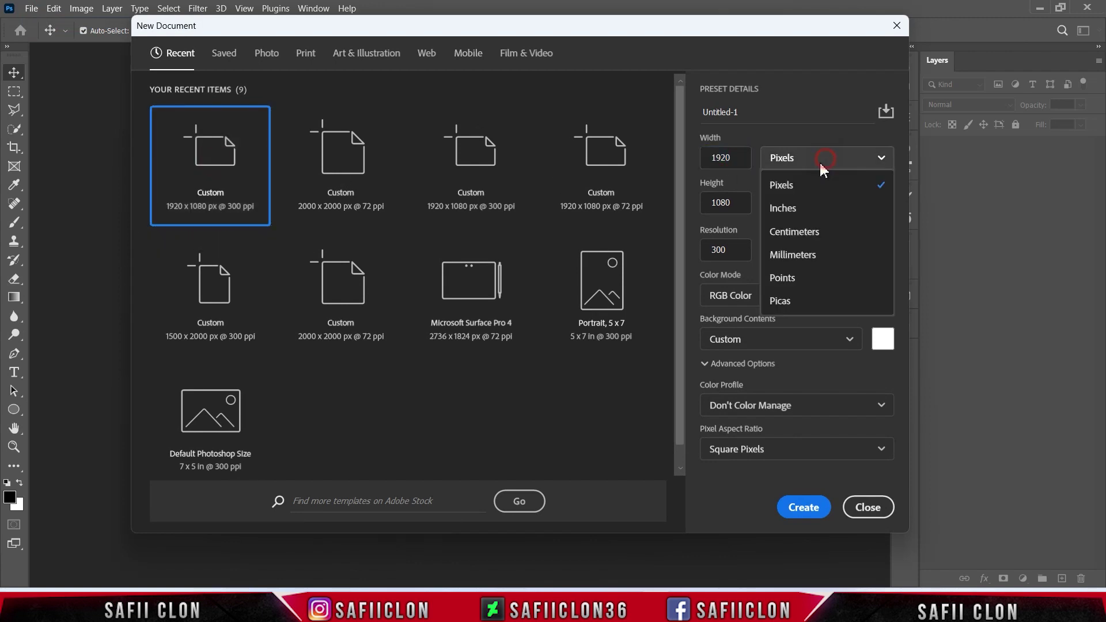
left_click(807, 184)
double_click(738, 204)
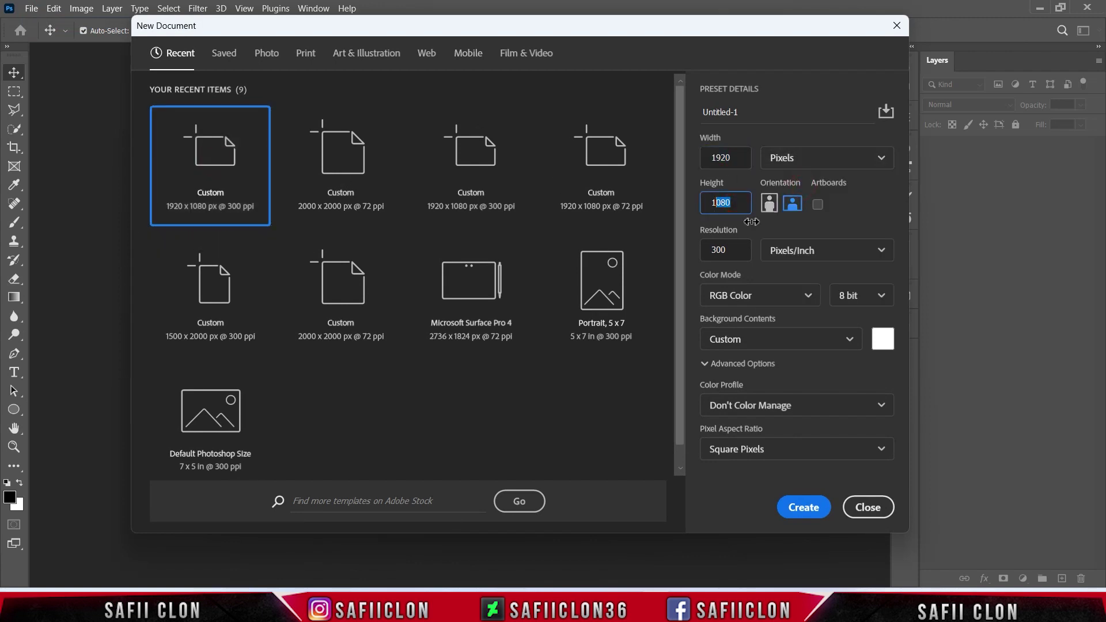
left_click(802, 249)
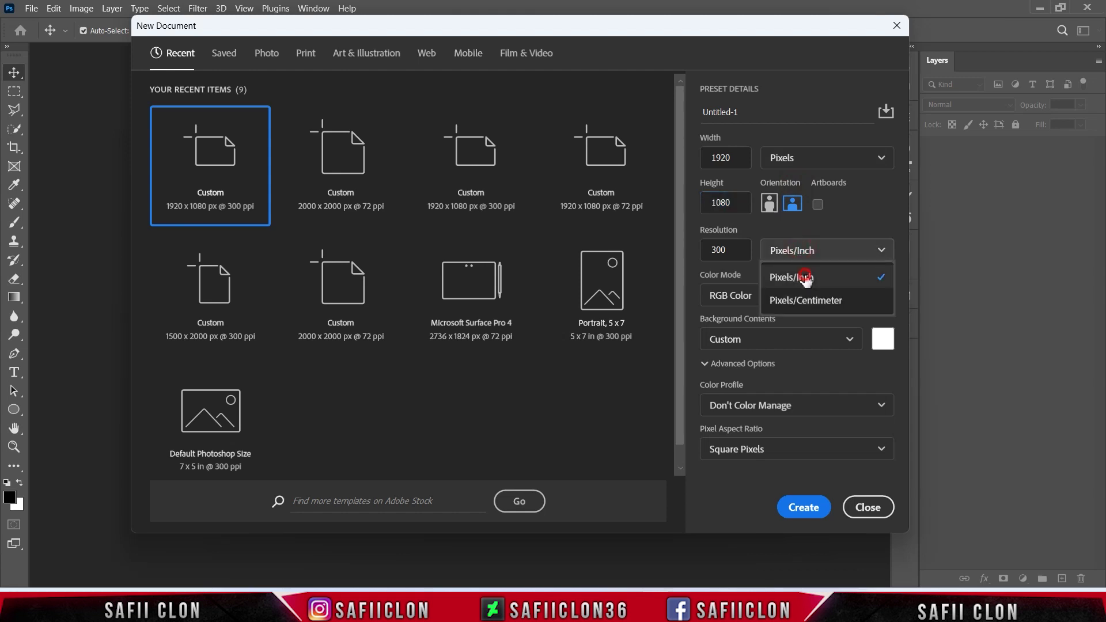
left_click(806, 277)
double_click(736, 252)
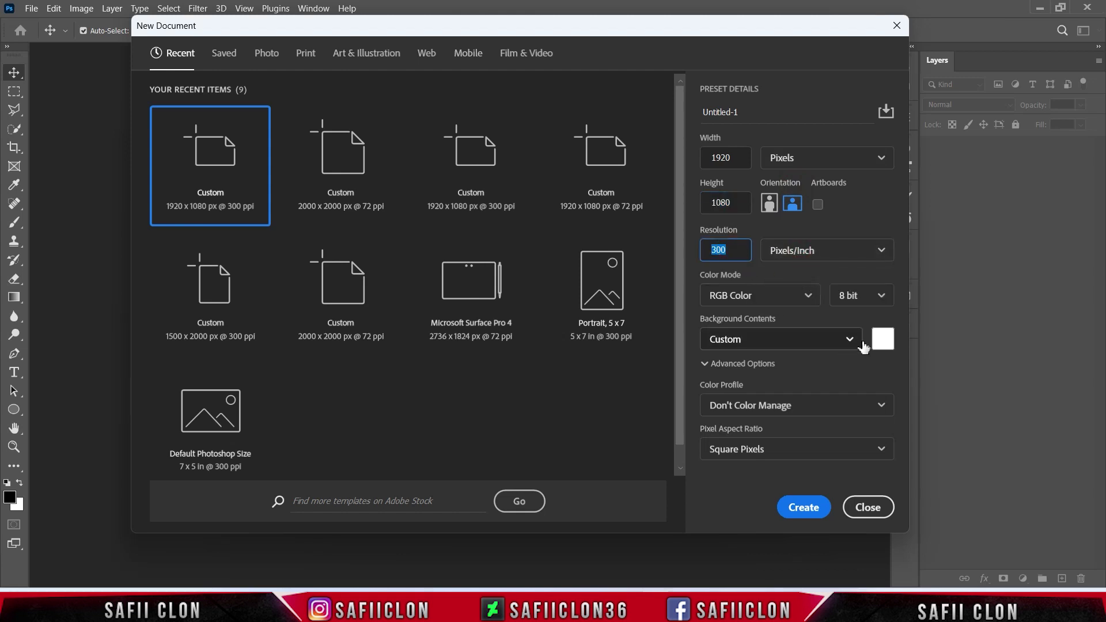
left_click(808, 511)
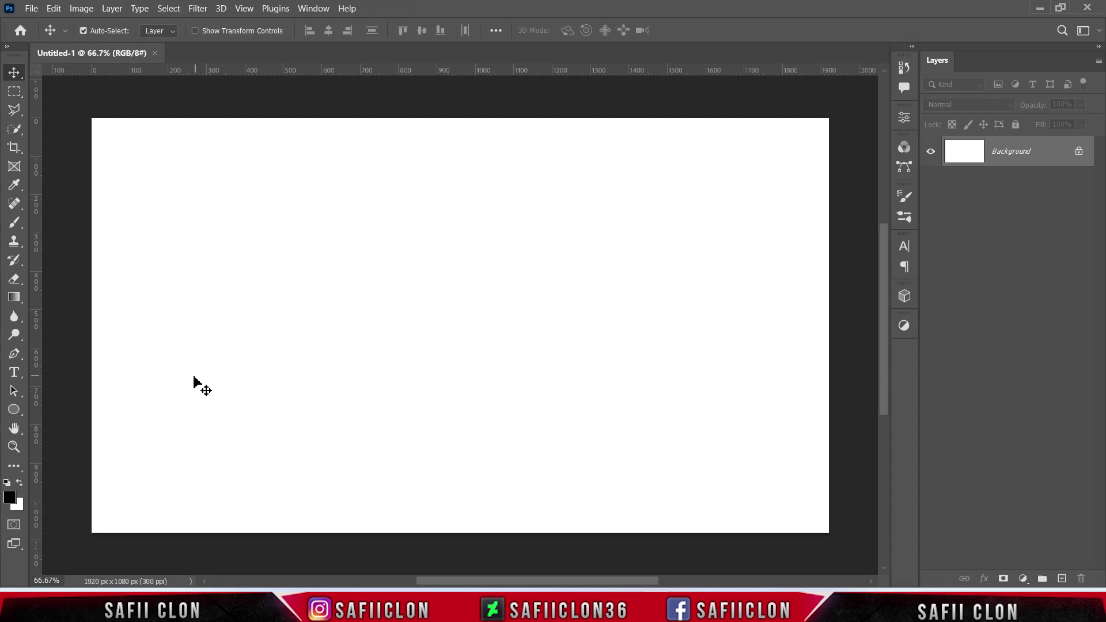
Step: Type HOLO on the canvas with horizontal type in the Evogria font
left_click(13, 372)
left_click(69, 386)
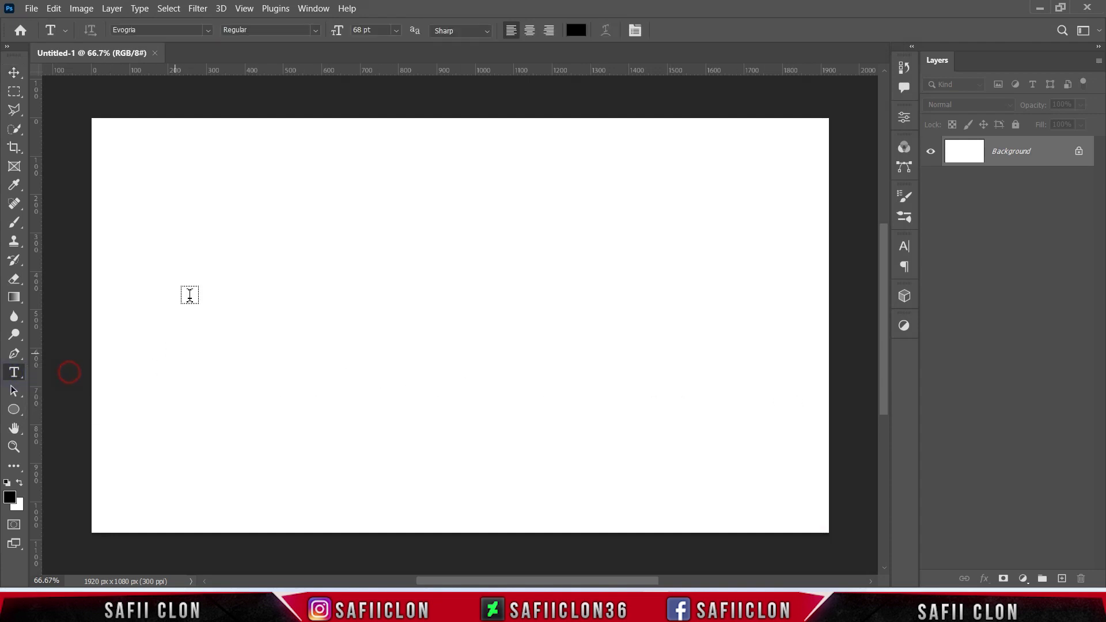
left_click(207, 30)
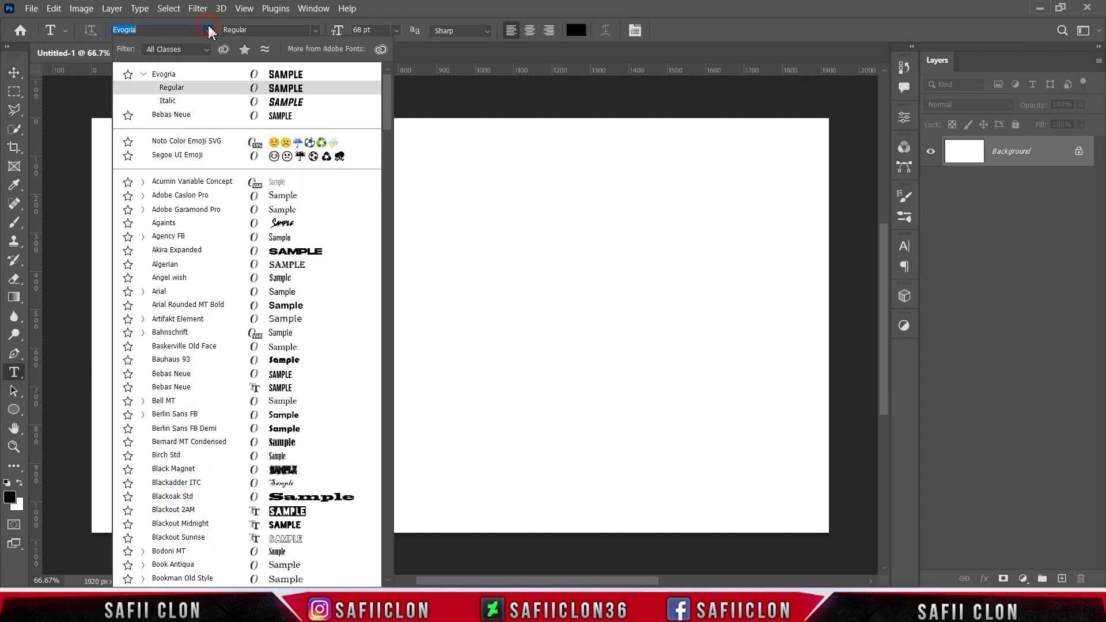
left_click(204, 81)
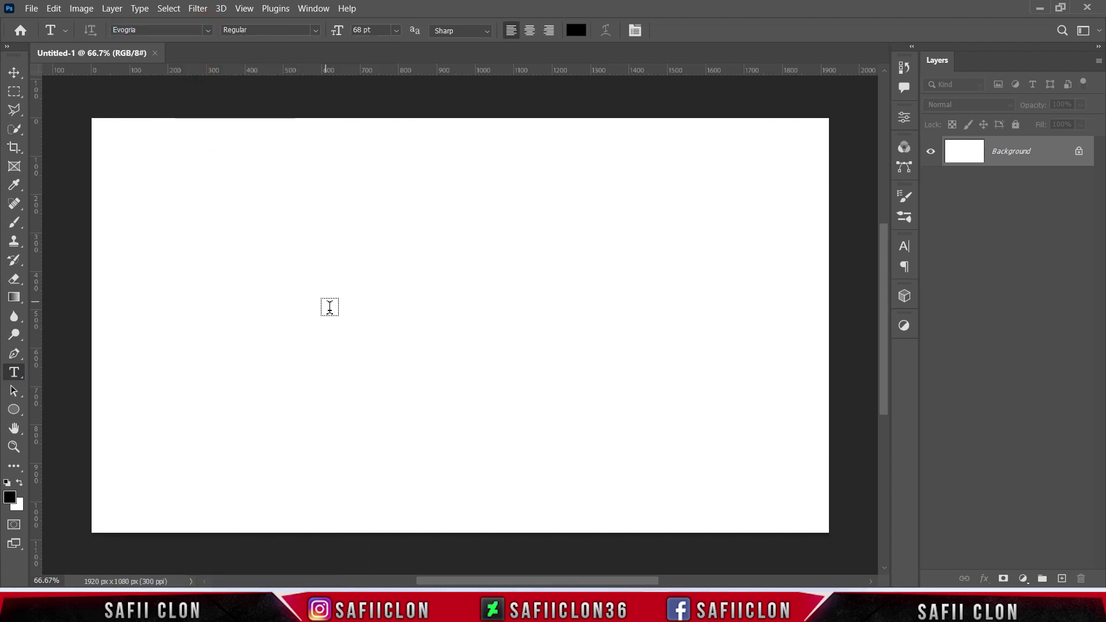
left_click(322, 331)
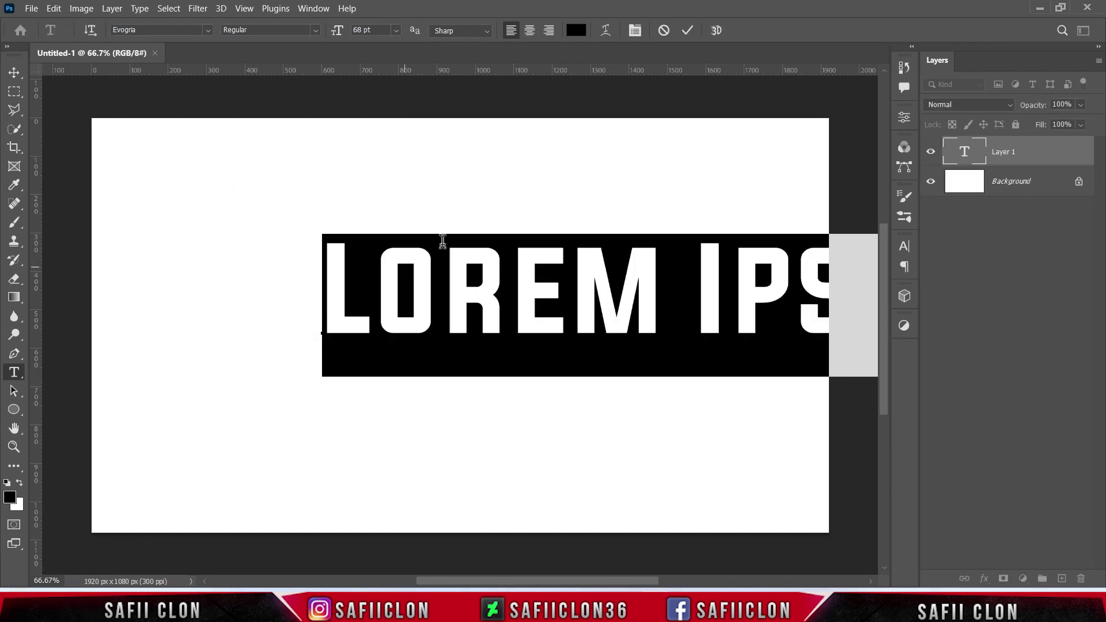
type("H")
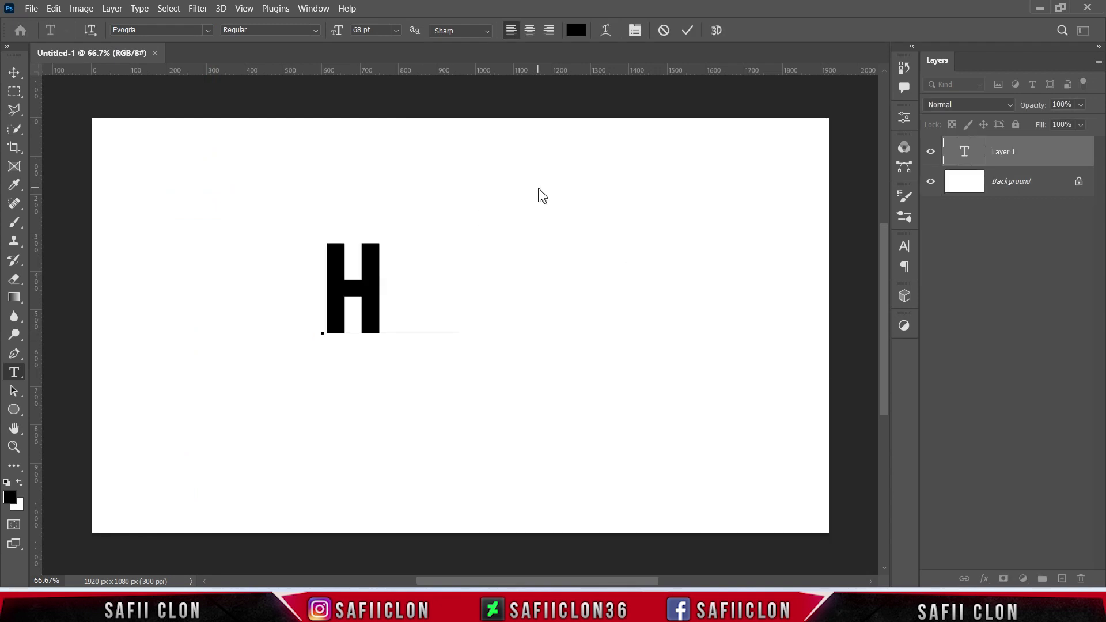
type("OLO")
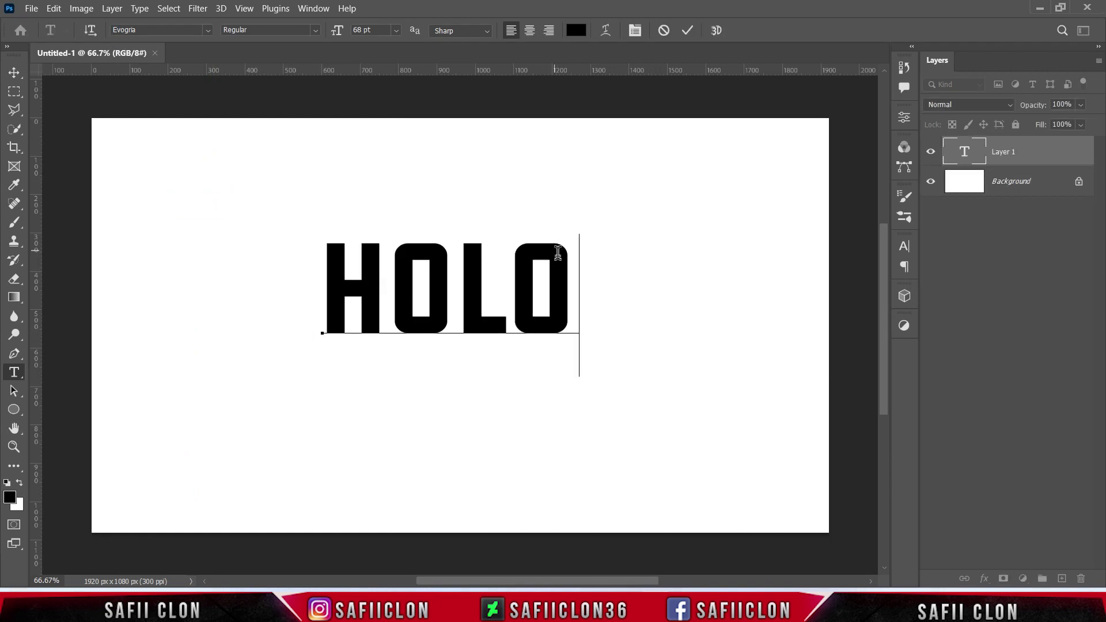
Step: Set the HOLO text style to Italic and commit the text
left_click_drag(576, 276, 345, 272)
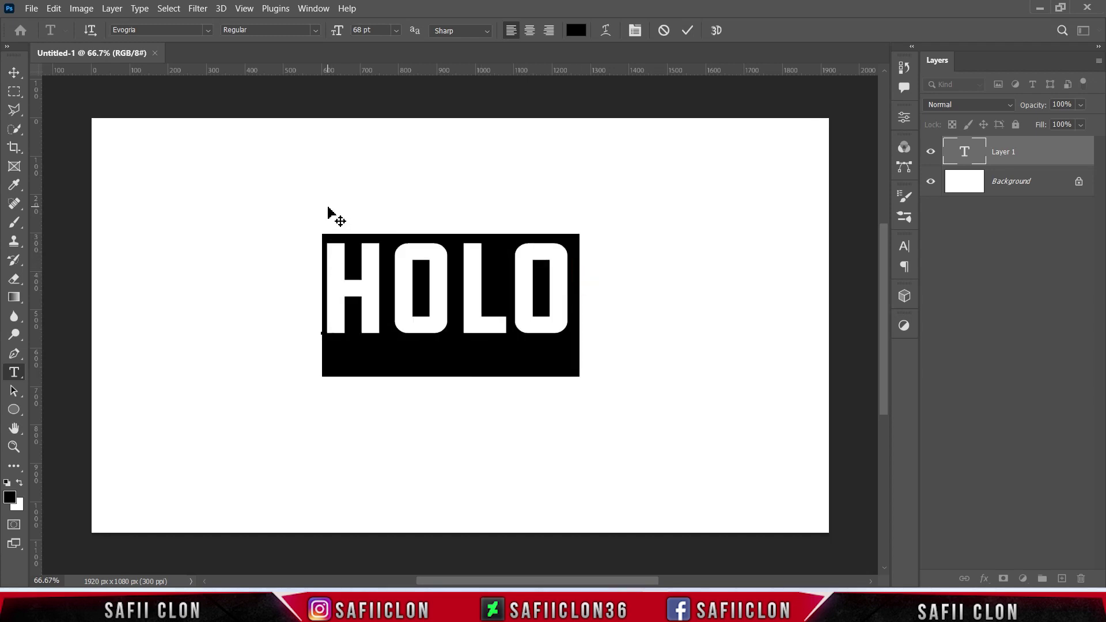
left_click(315, 31)
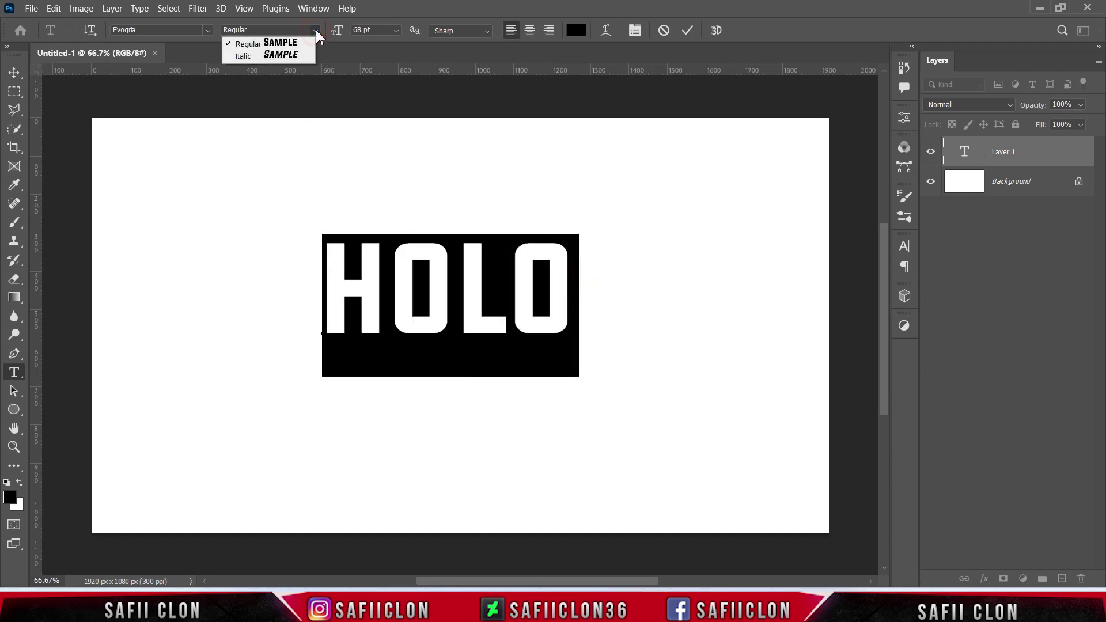
left_click(266, 56)
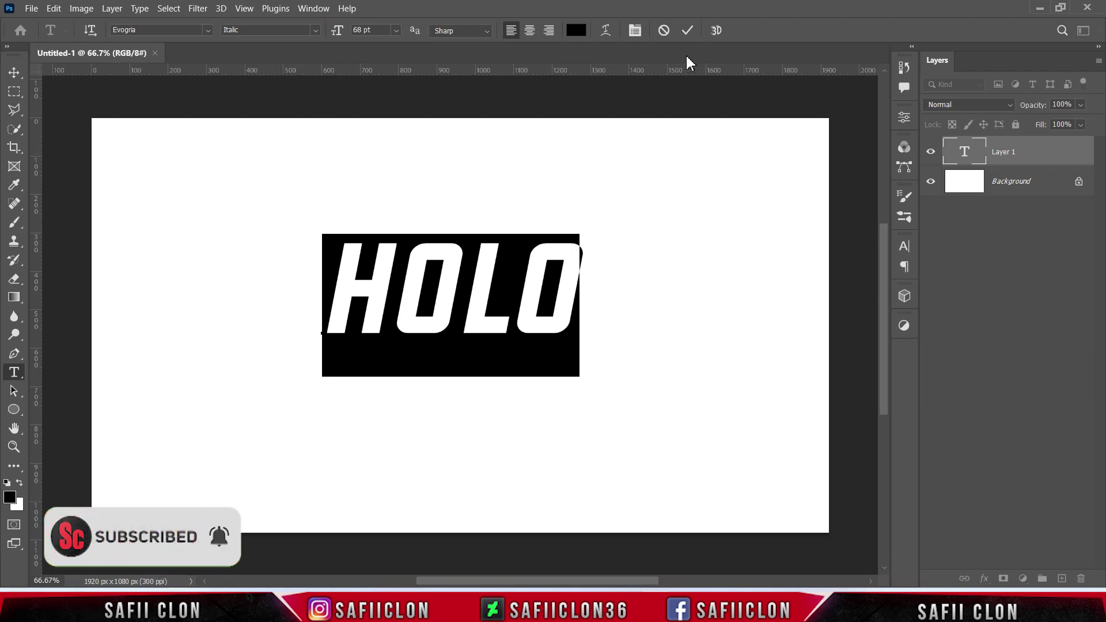
left_click(689, 33)
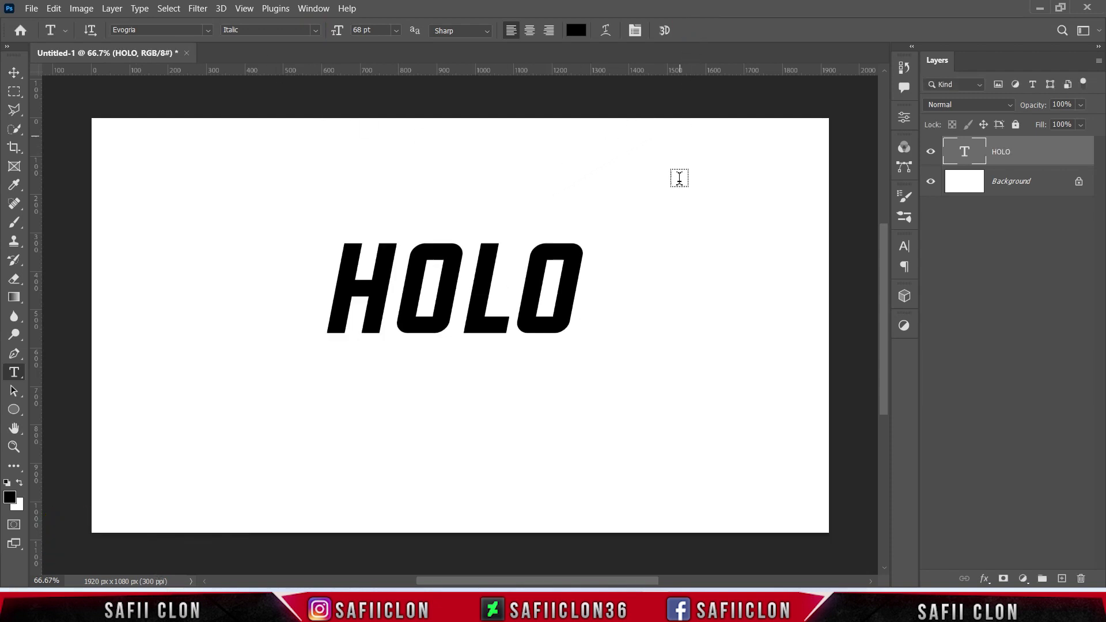
Step: Move HOLO to the canvas centre and scale it about 108%, to 73.3 pt
key("ctrl+t")
left_click_drag(482, 276, 479, 305)
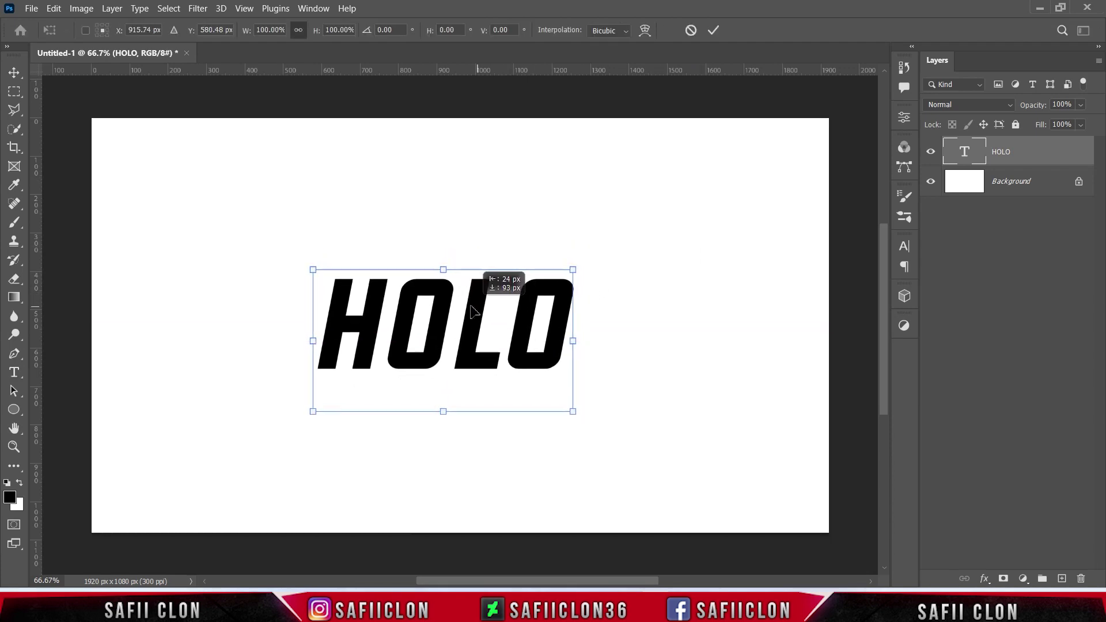
left_click_drag(478, 305, 494, 307)
left_click_drag(590, 264, 602, 264)
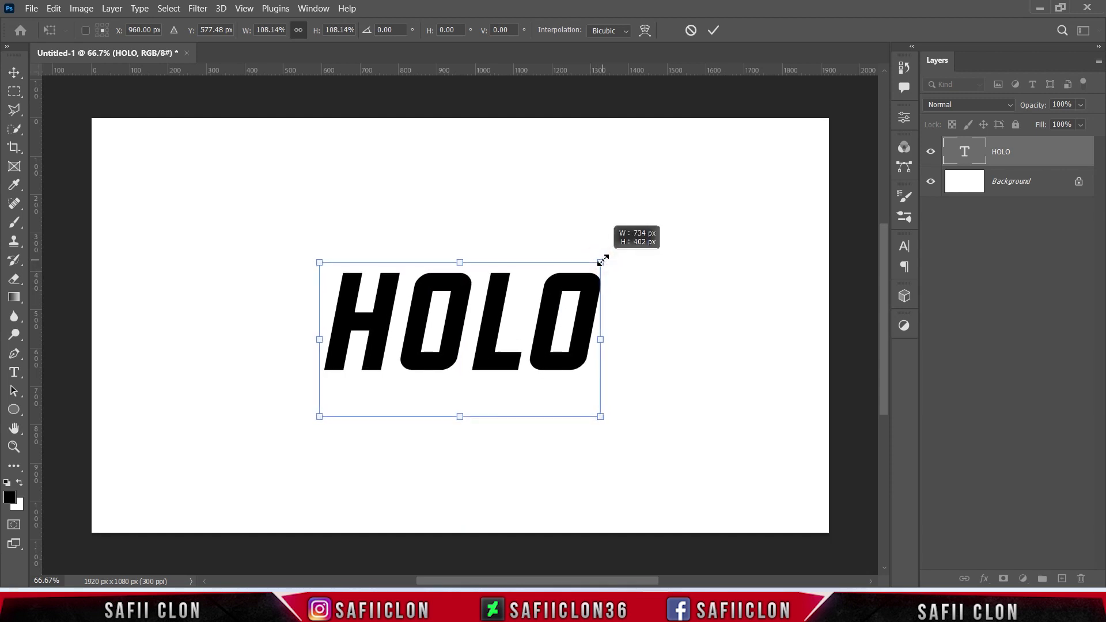
left_click(714, 30)
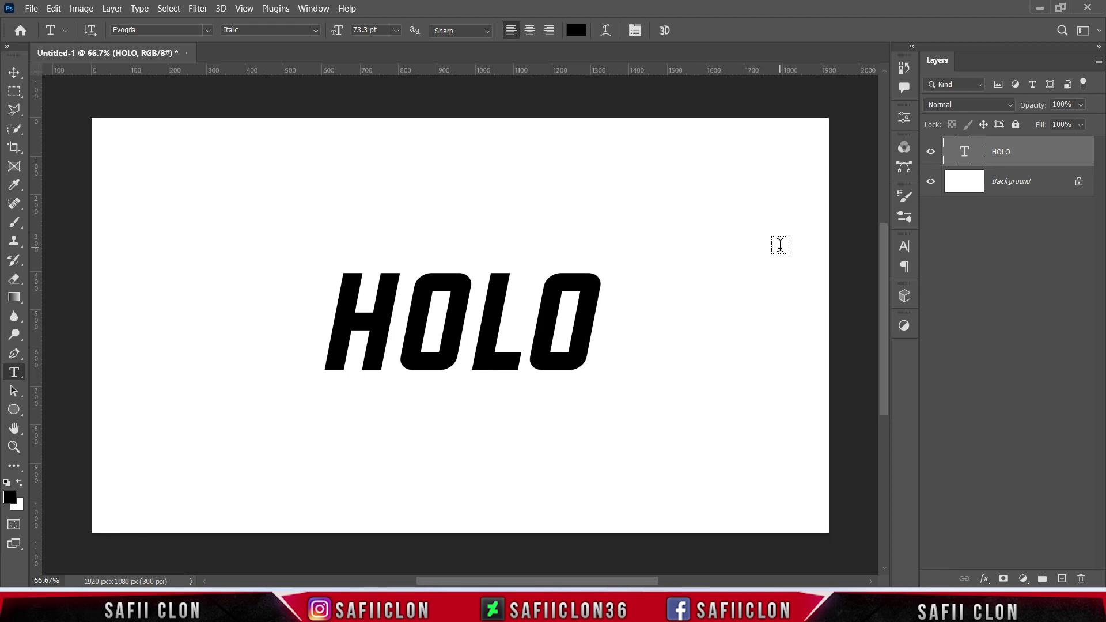
left_click(932, 152)
Step: Convert the HOLO layer to a smart object, then duplicate it twice
right_click(1032, 157)
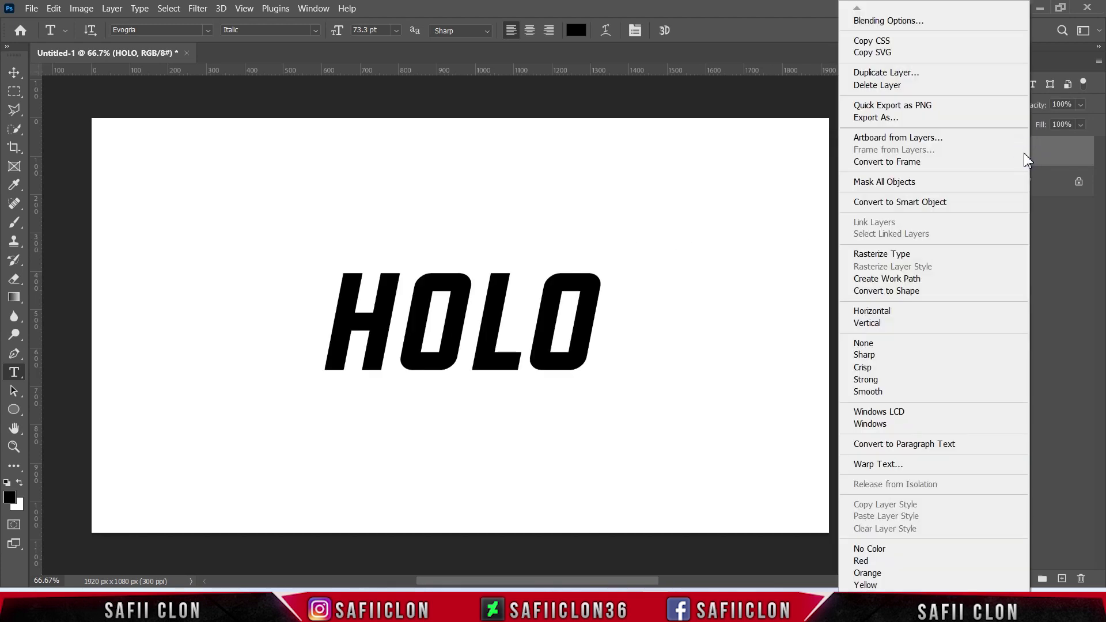
left_click(890, 204)
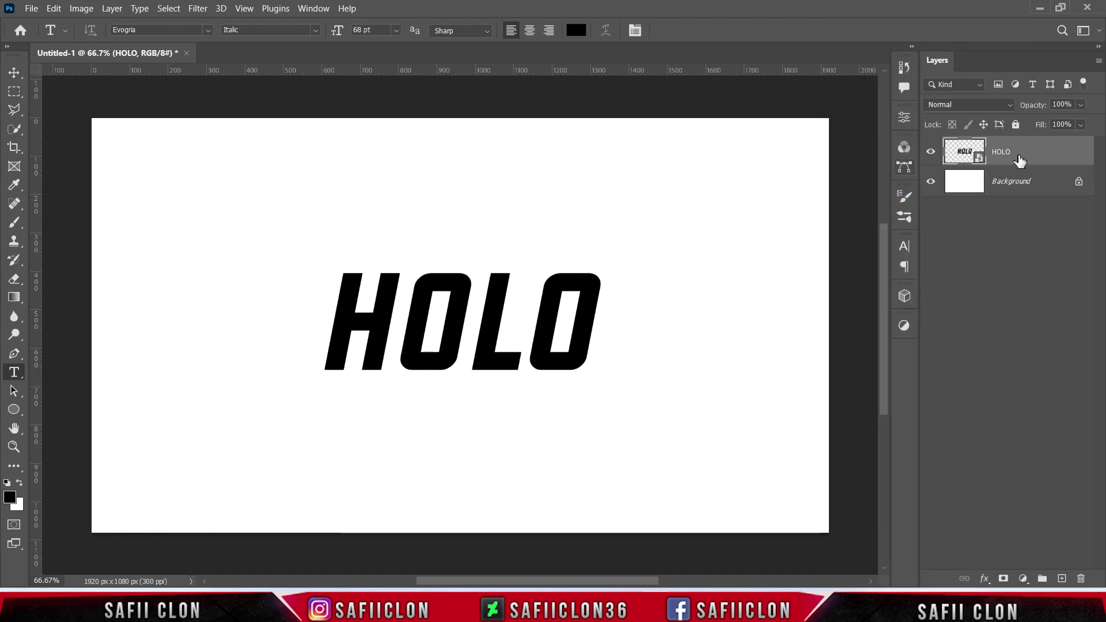
right_click(1021, 151)
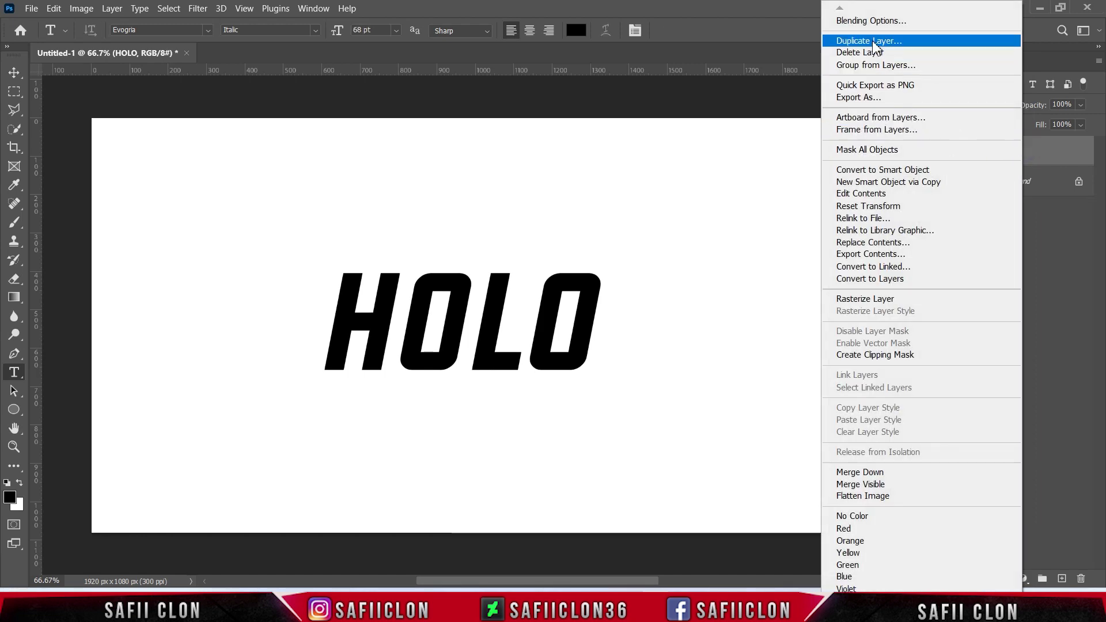
left_click(875, 40)
left_click(668, 157)
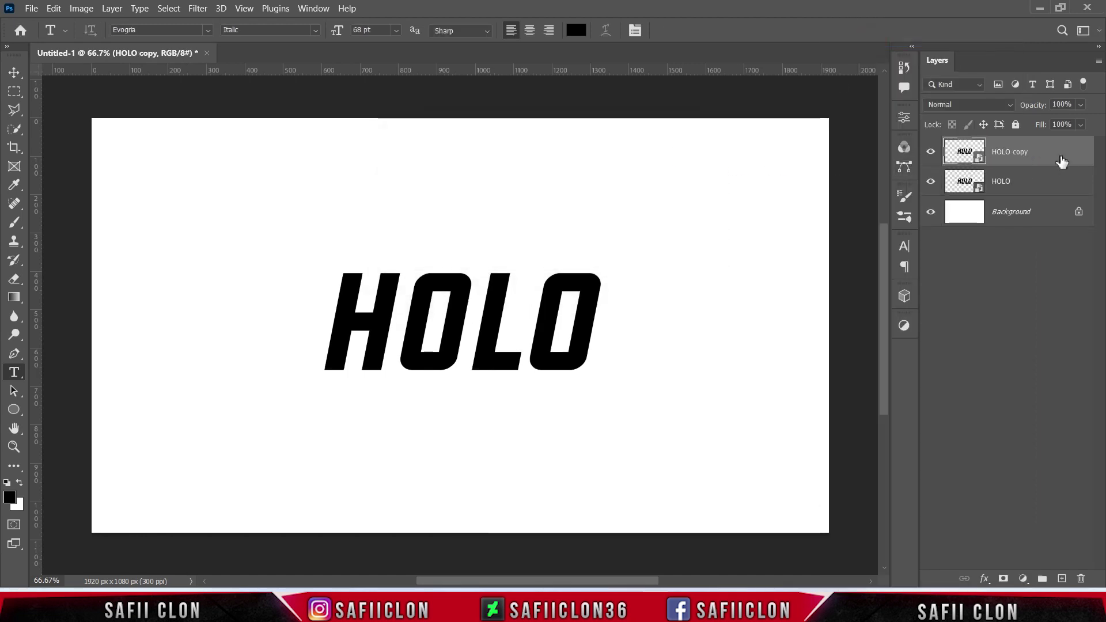
right_click(1046, 154)
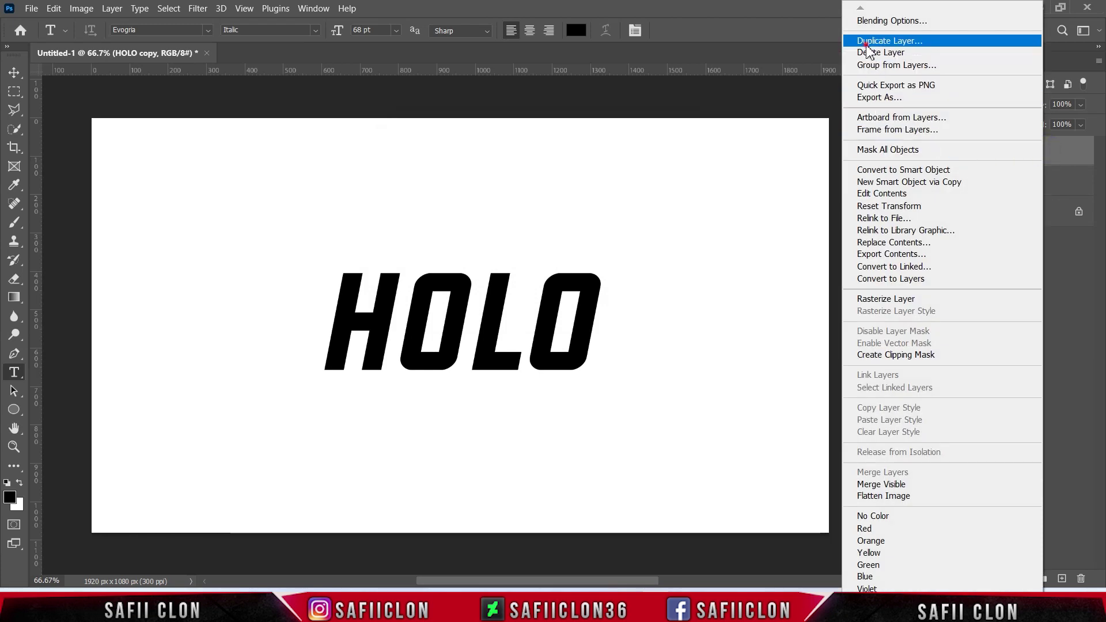
left_click(867, 45)
left_click(670, 159)
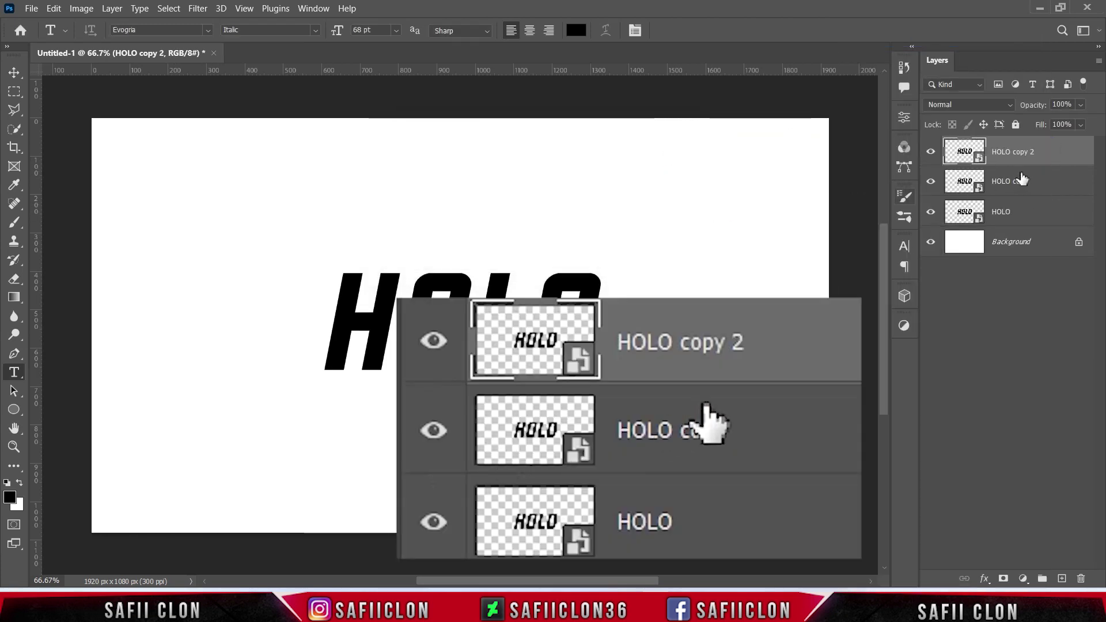
Step: Rename the three HOLO layers STROKE, TEXT and SHADOWS from top to bottom
double_click(1012, 152)
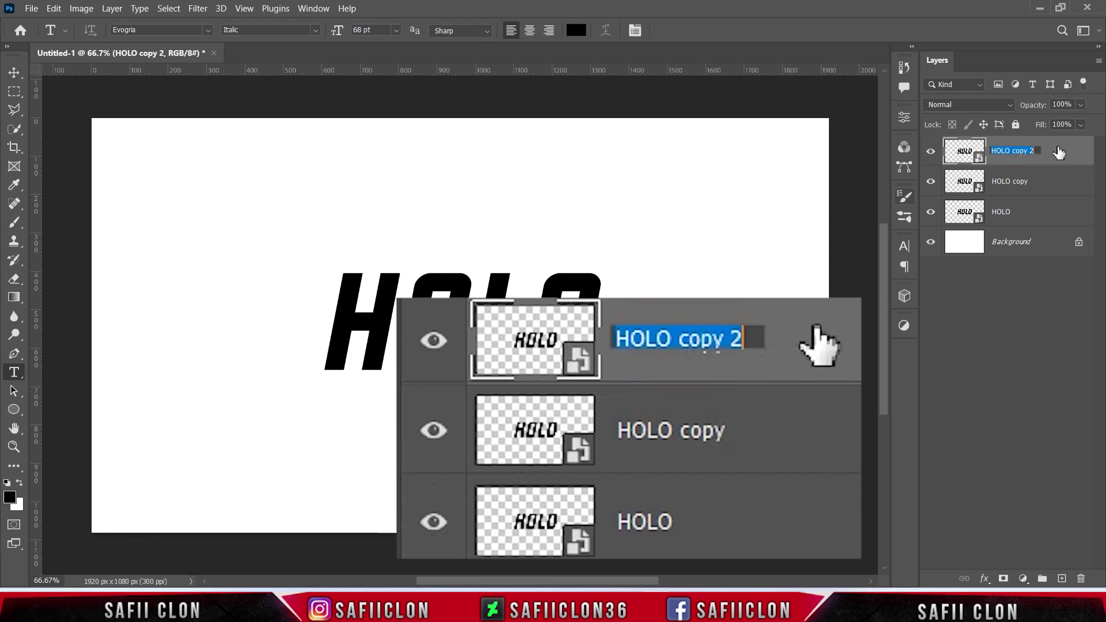
type("STROKE")
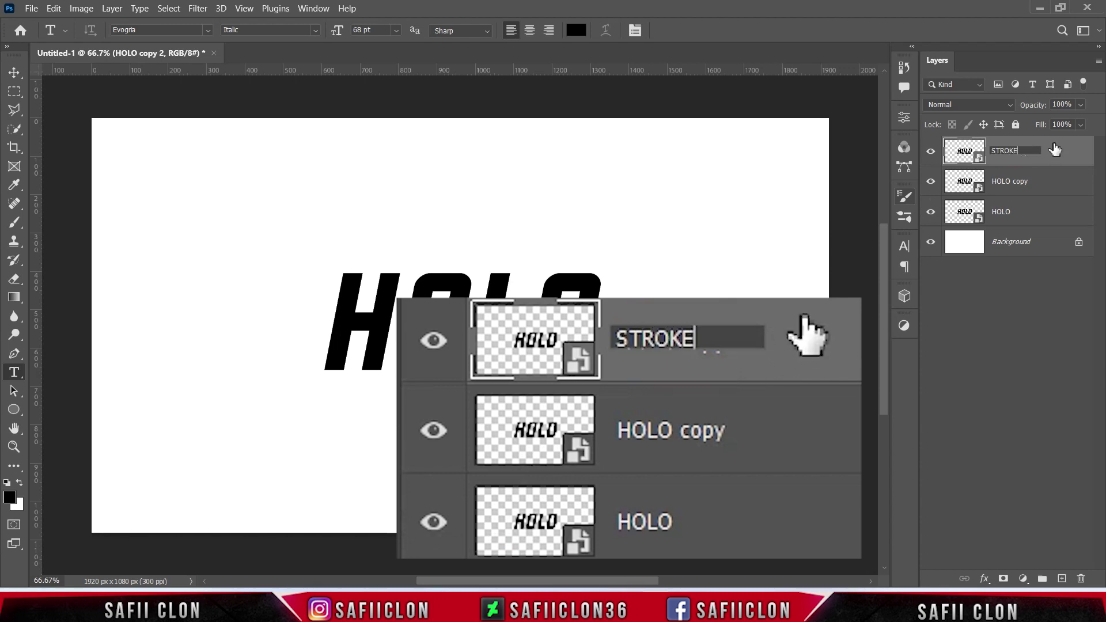
left_click(1059, 152)
left_click(1002, 183)
double_click(1005, 181)
type("TEXT")
left_click(1056, 179)
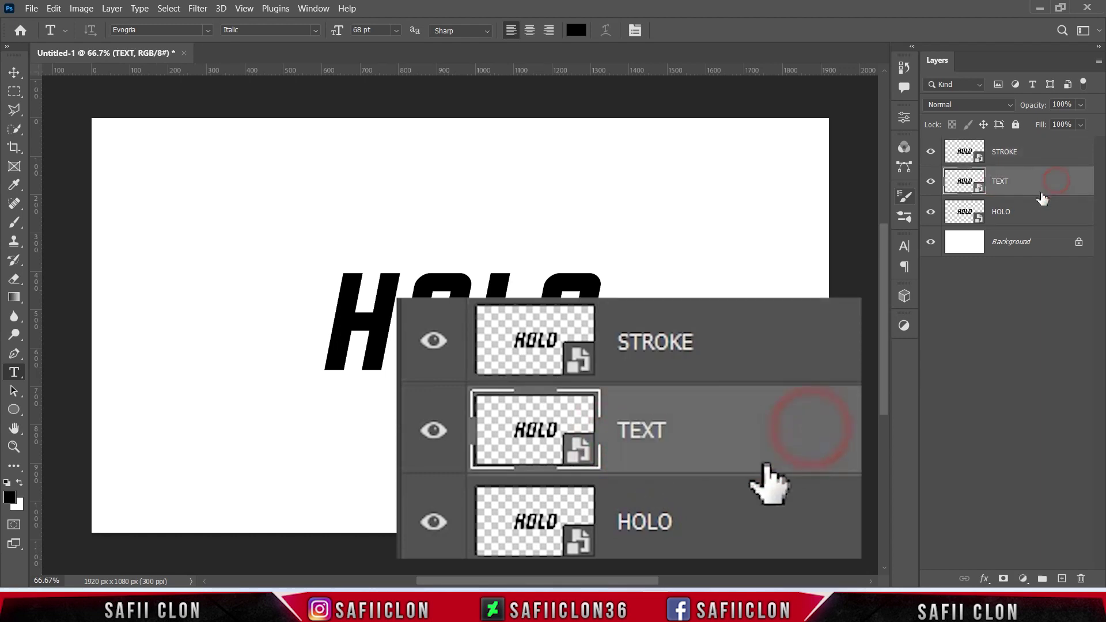
left_click(1006, 213)
double_click(1002, 212)
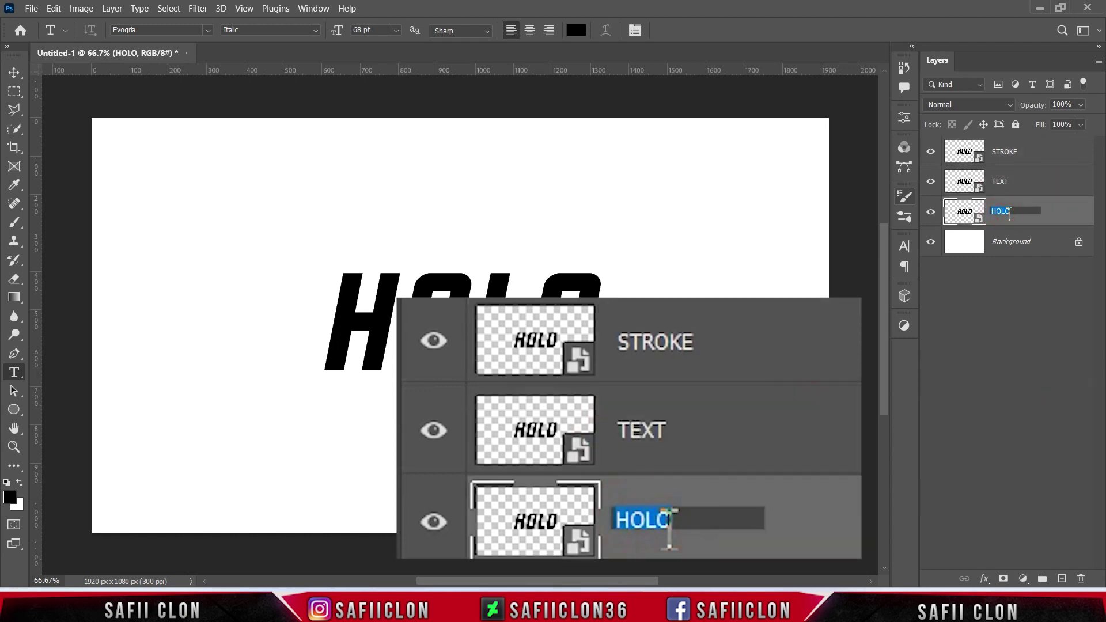
type("SHADOWS")
left_click(1058, 214)
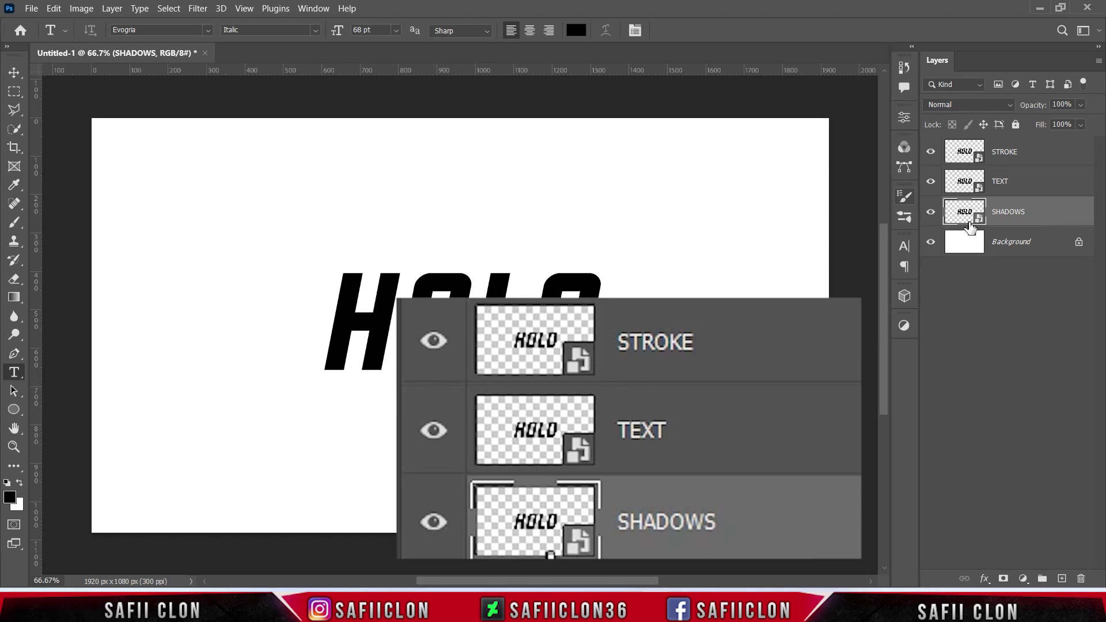
Step: Hide the SHADOWS and STROKE layers and select the TEXT layer
left_click(931, 212)
left_click(930, 152)
left_click(1033, 185)
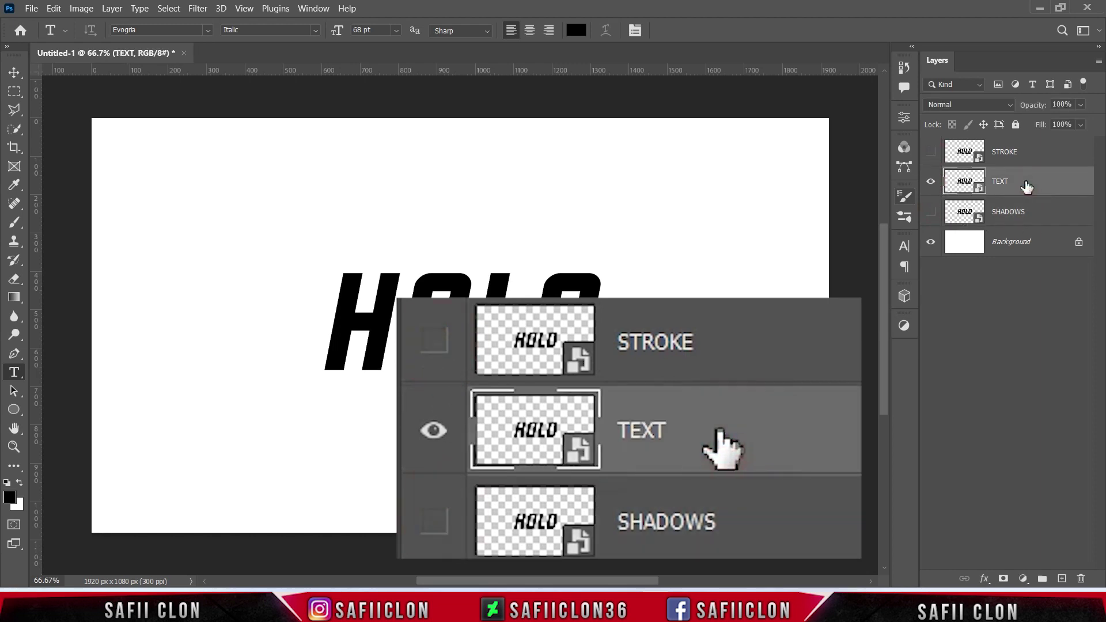
right_click(1025, 181)
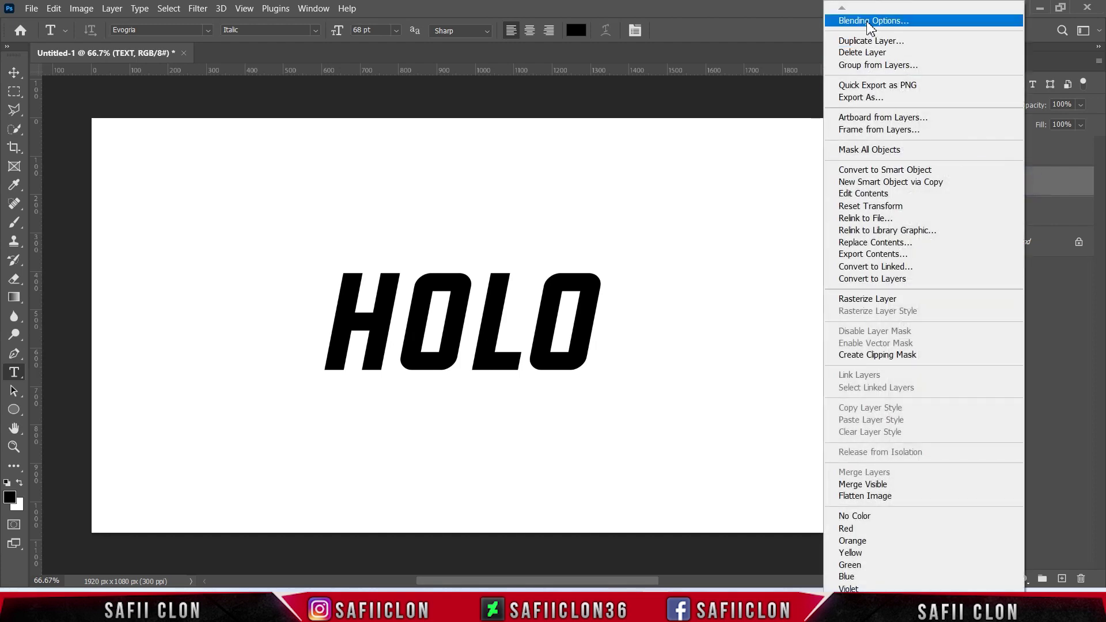
Step: Open TEXT's Blending Options beside the text zoomed to 100% and enable Color Overlay
left_click(867, 22)
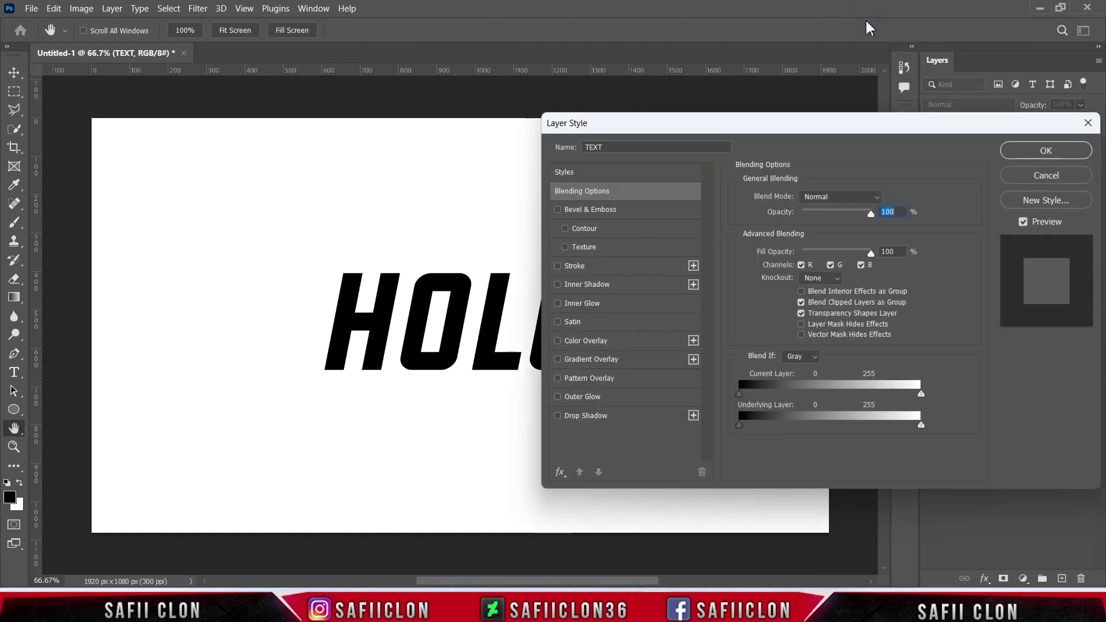
left_click_drag(748, 128, 815, 134)
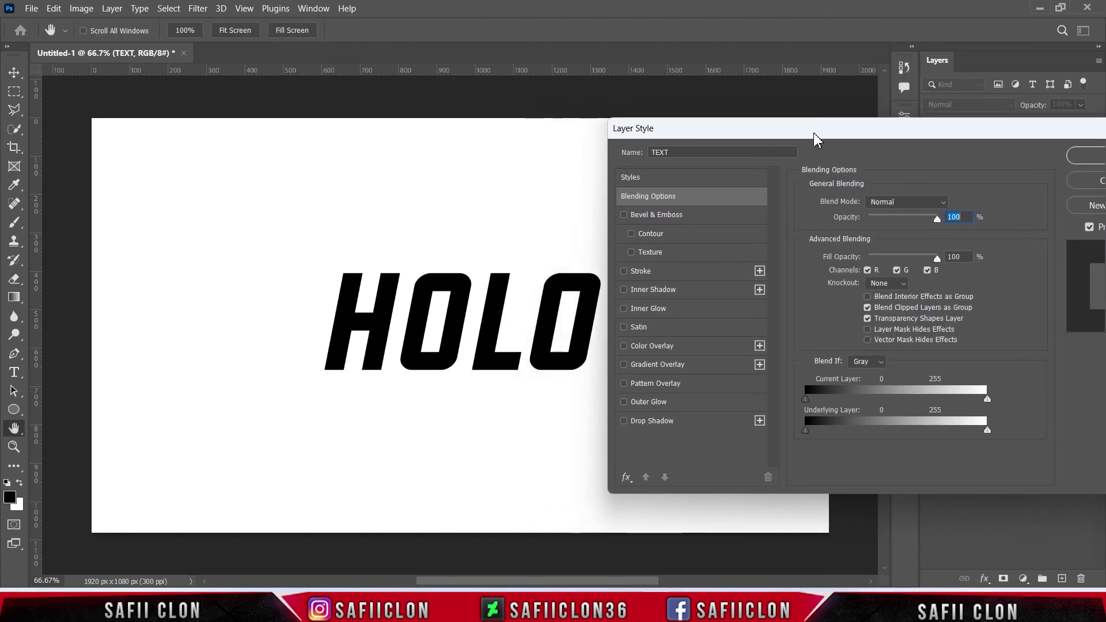
key("ctrl+plus")
left_click_drag(628, 582, 664, 584)
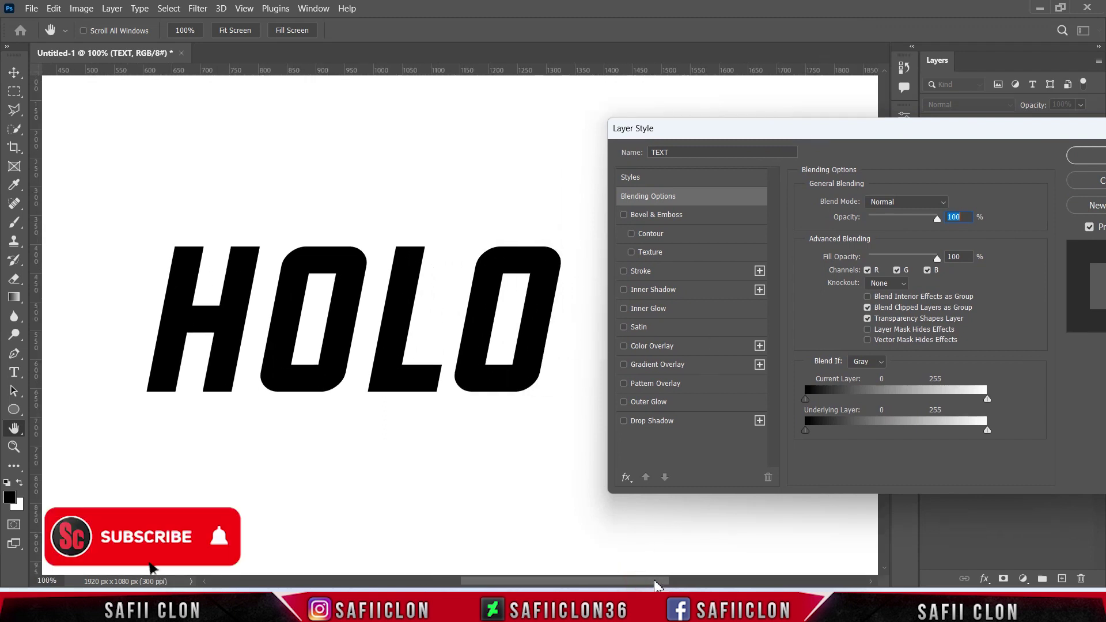
left_click_drag(808, 133, 776, 130)
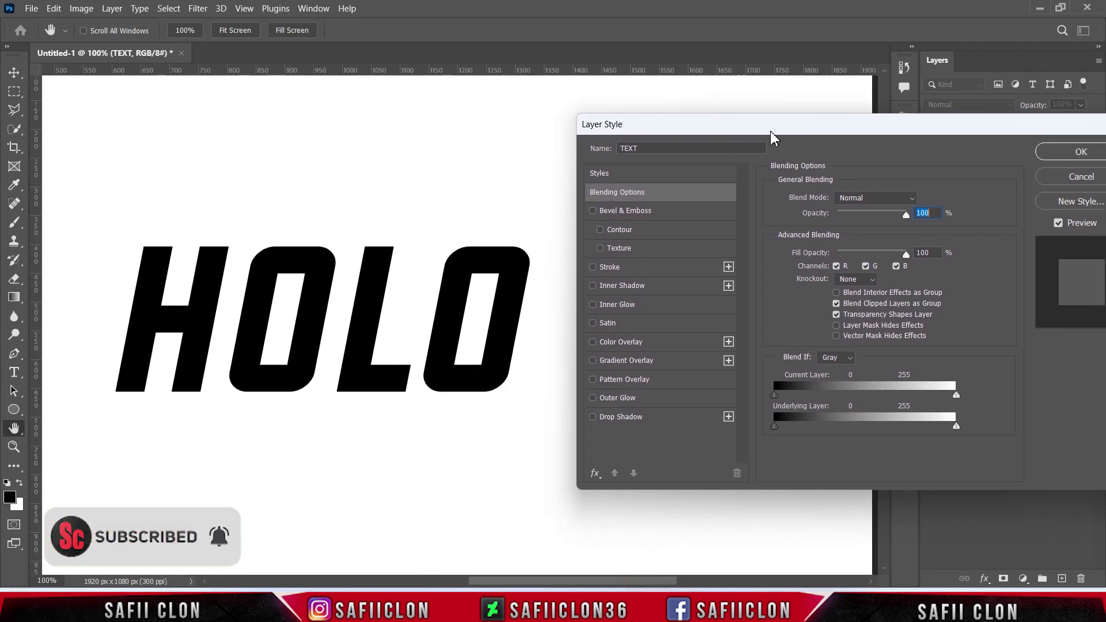
left_click(632, 344)
Step: Set the Color Overlay to Normal mode with colour #f7c33b
left_click(899, 201)
left_click(876, 215)
left_click(919, 199)
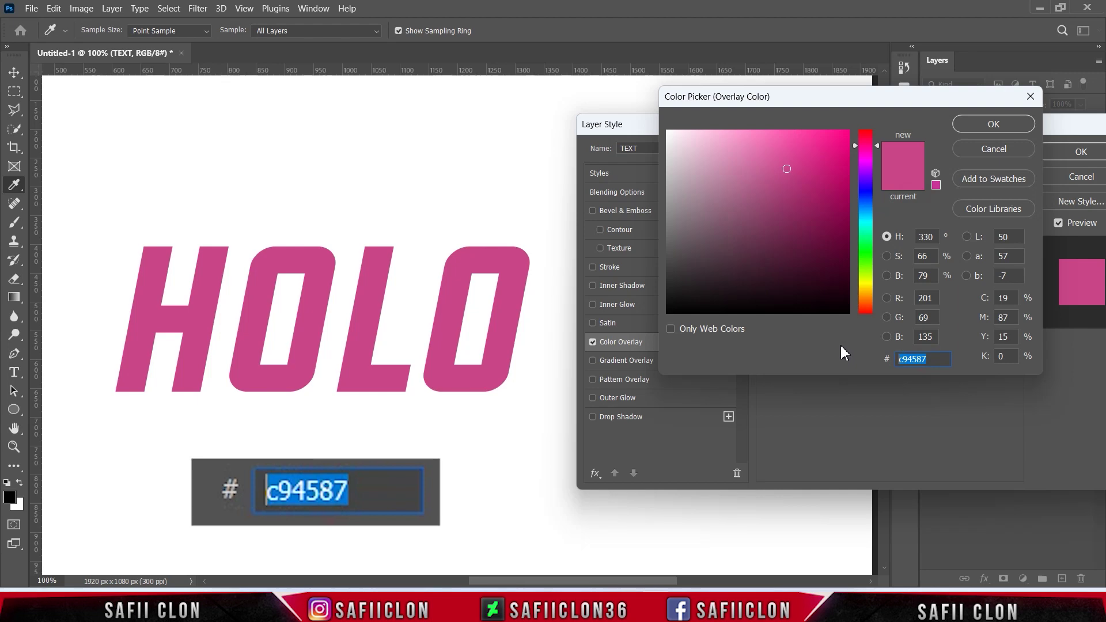
type("f7c33b")
double_click(927, 359)
left_click(985, 124)
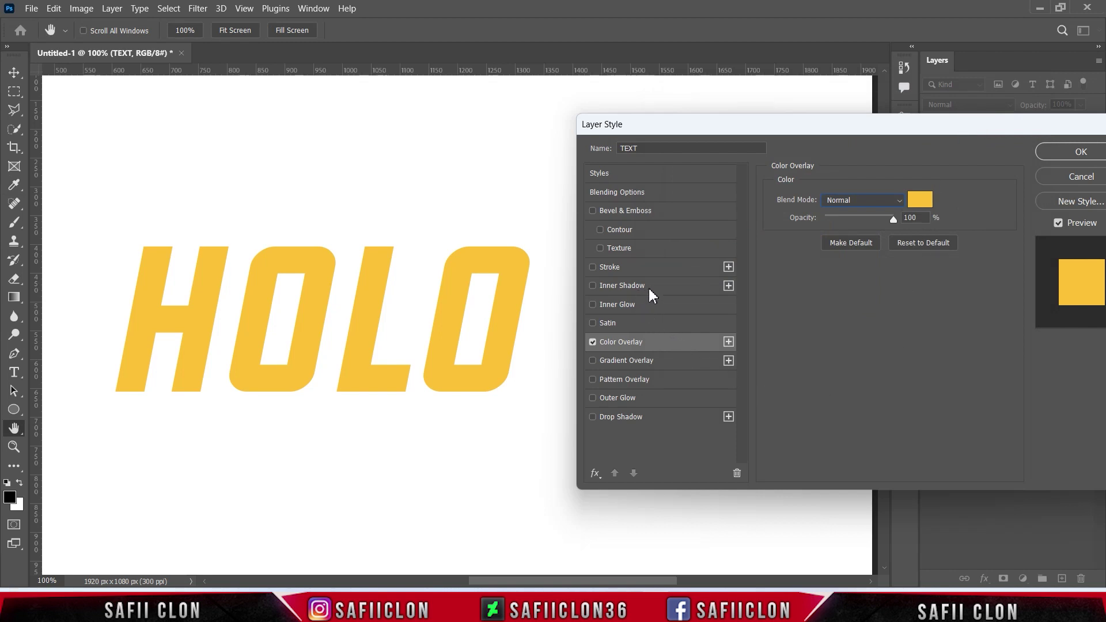
Step: Add an Inner Shadow in Subtract mode with orange colour #cc7302
left_click(668, 288)
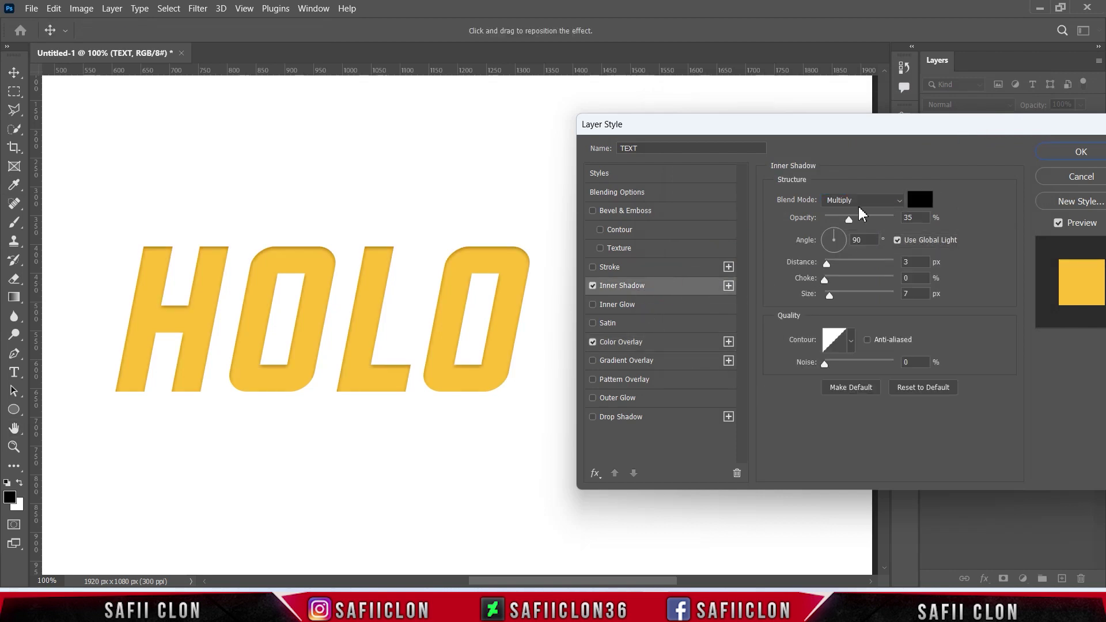
left_click(862, 201)
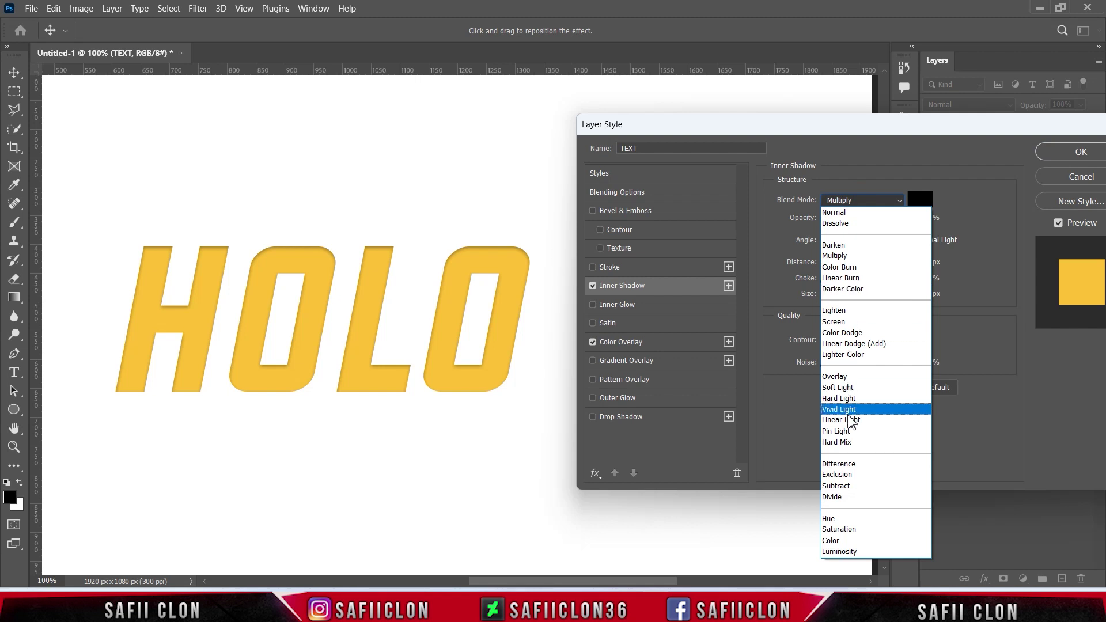
left_click(847, 485)
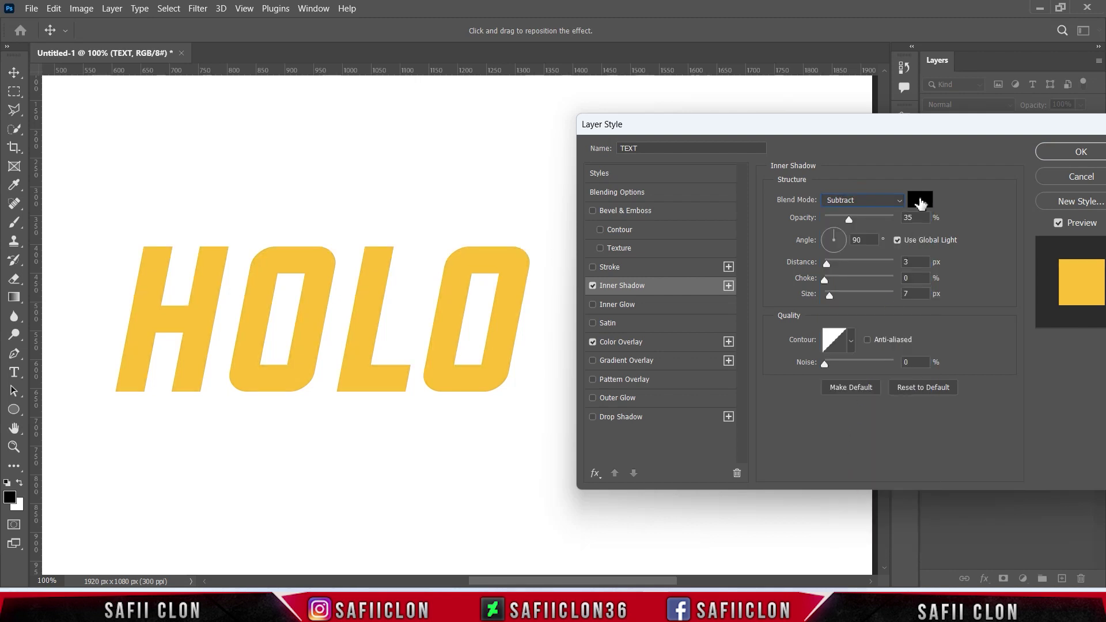
left_click(920, 199)
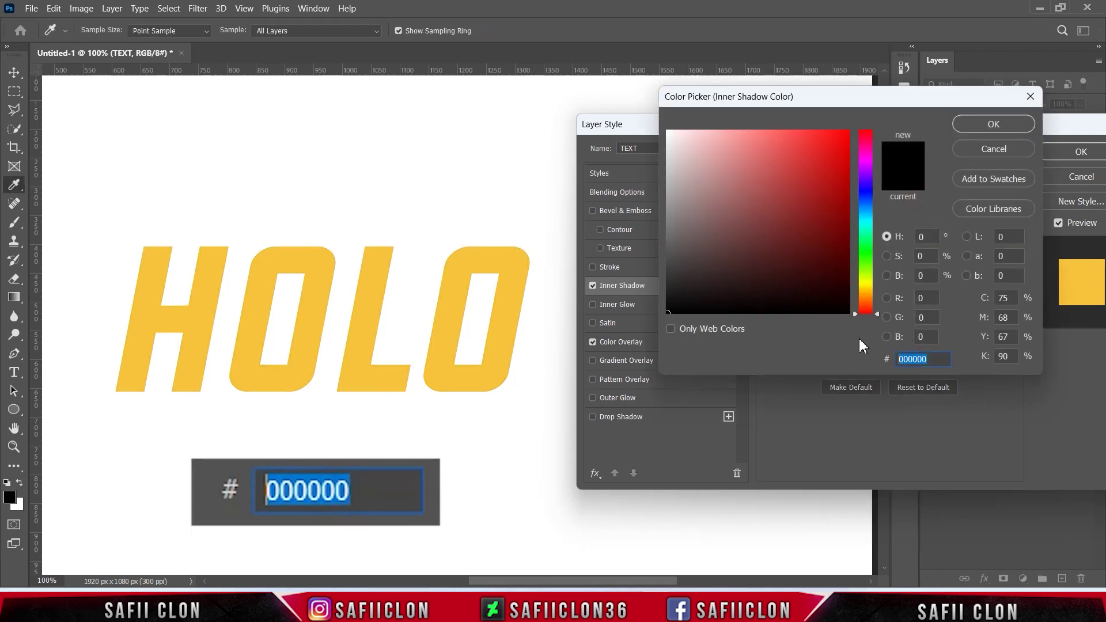
type("cc7302")
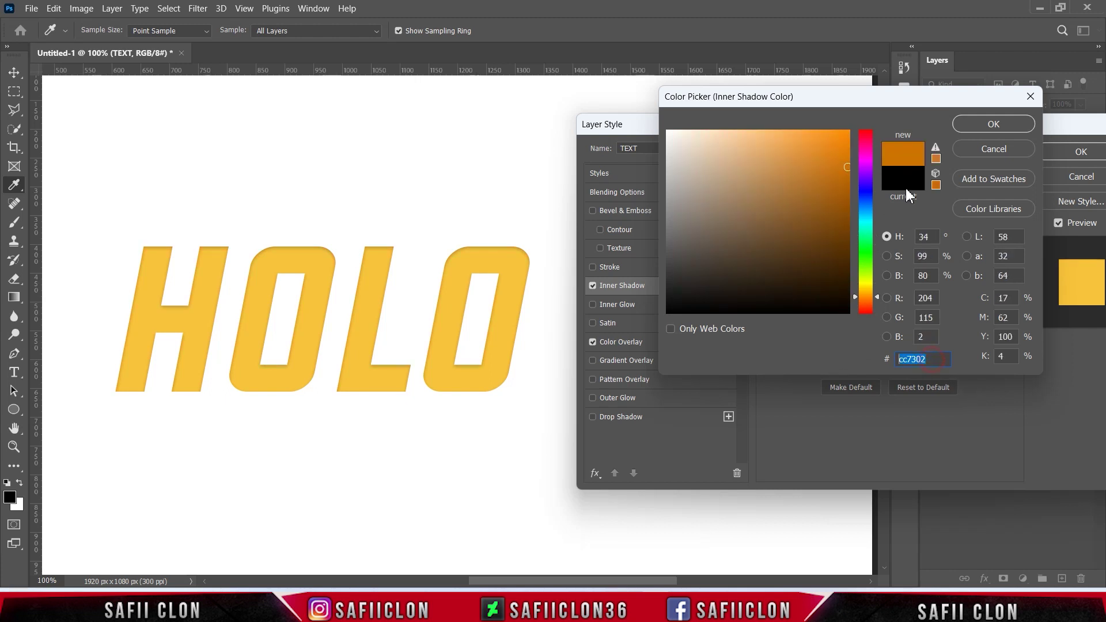
left_click(972, 123)
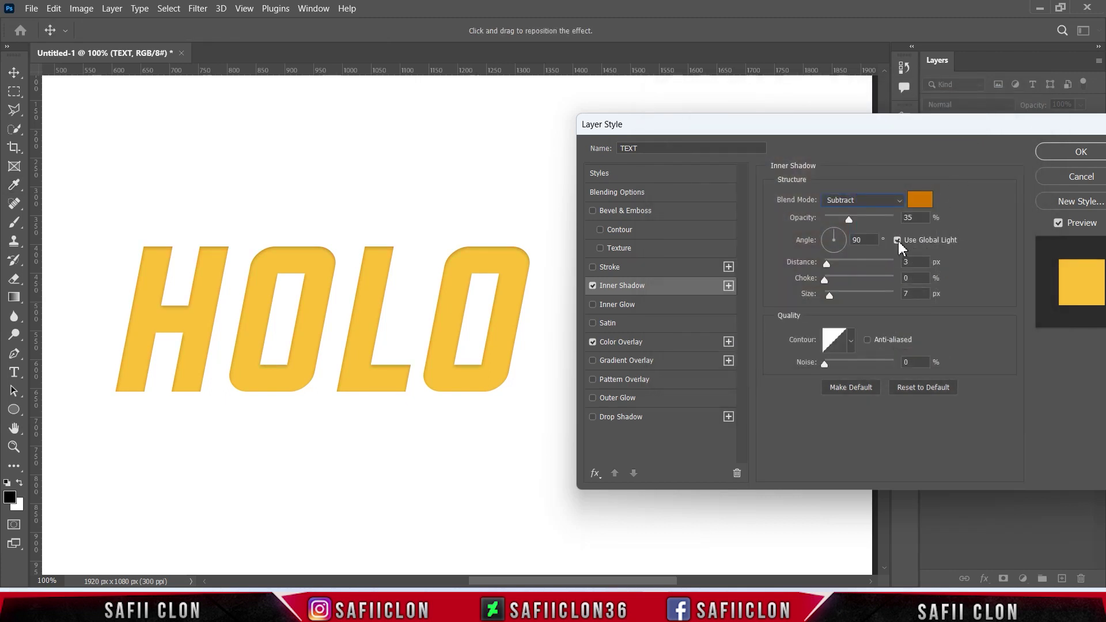
Step: Set that shadow to 86% opacity, 144° without Global Light, 7 px distance and 9 px size
left_click_drag(849, 220, 882, 219)
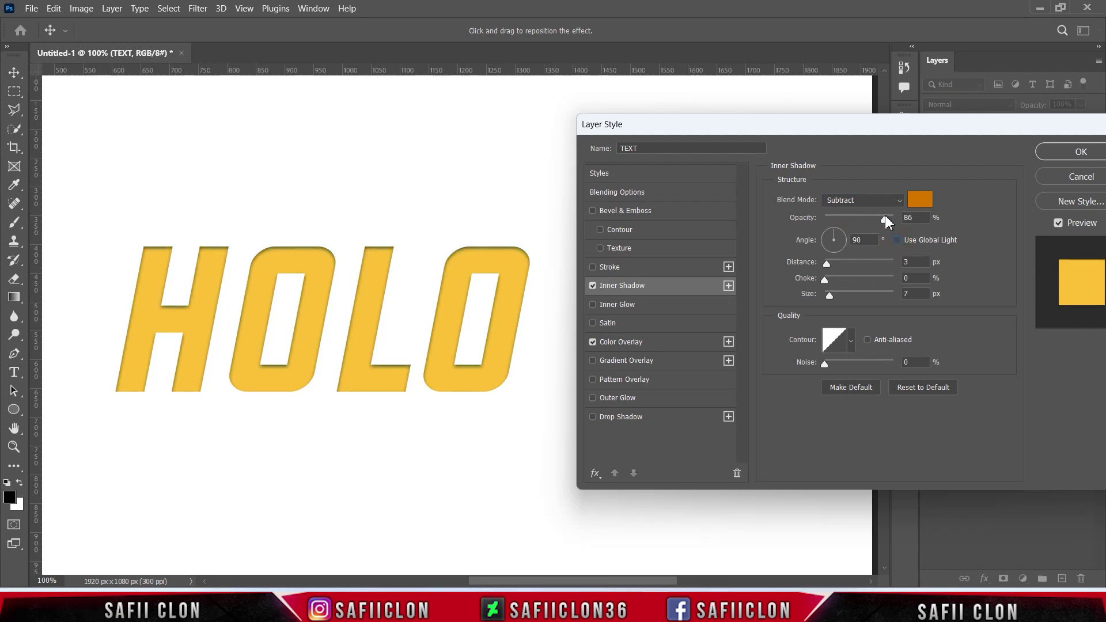
left_click(832, 232)
left_click_drag(835, 236, 832, 236)
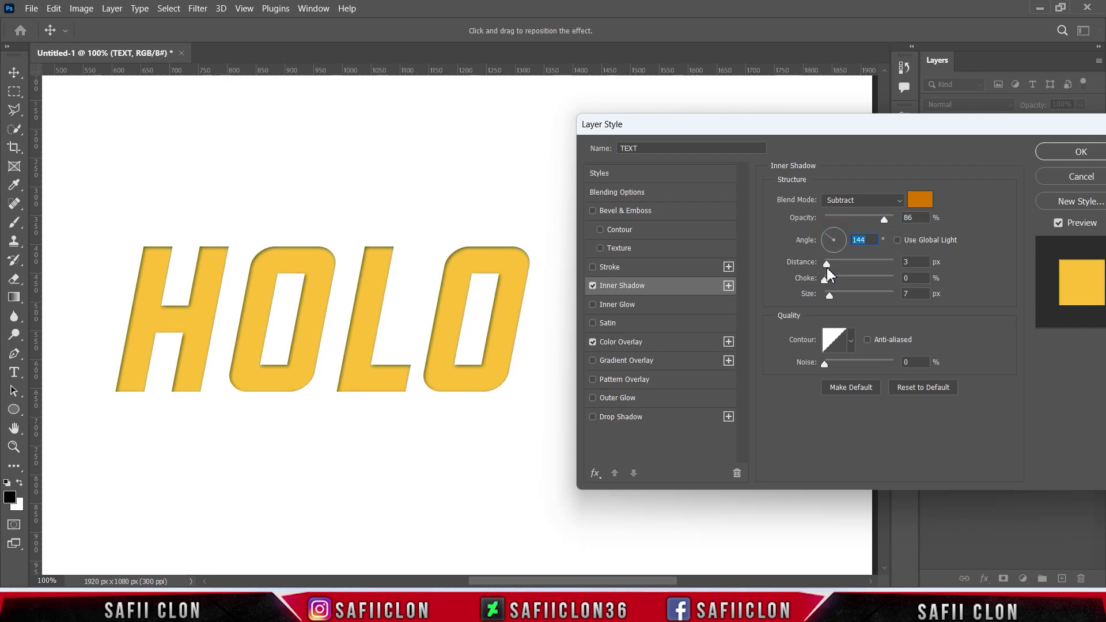
left_click_drag(828, 265, 831, 264)
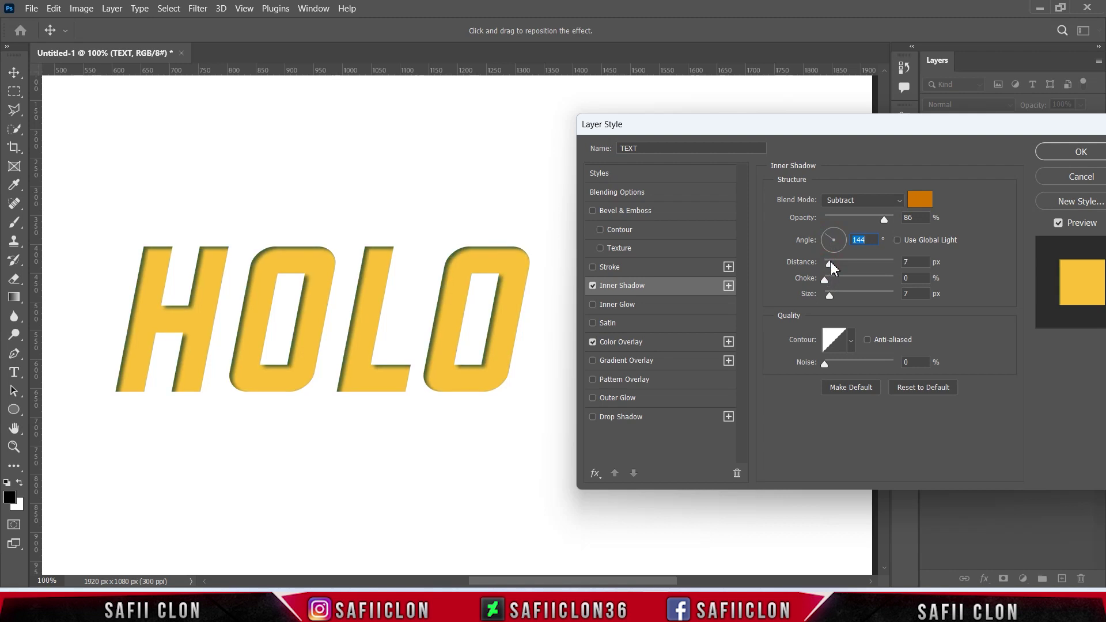
left_click(823, 281)
left_click_drag(830, 296, 832, 296)
left_click(729, 285)
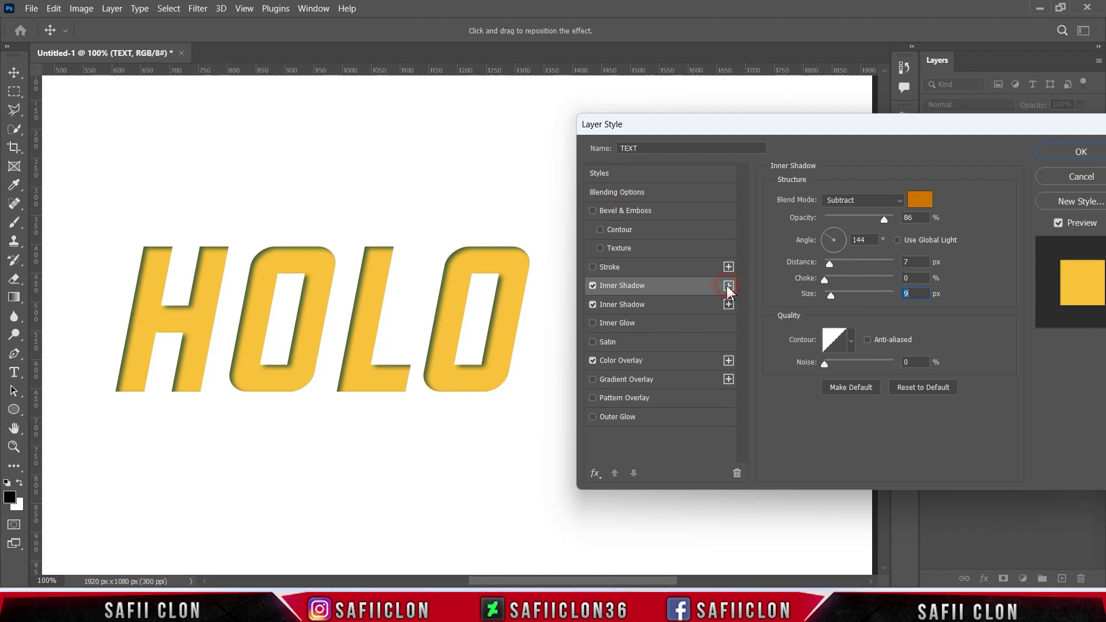
Step: Set the second Inner Shadow to Normal mode with brown colour #9f5d07
left_click(664, 305)
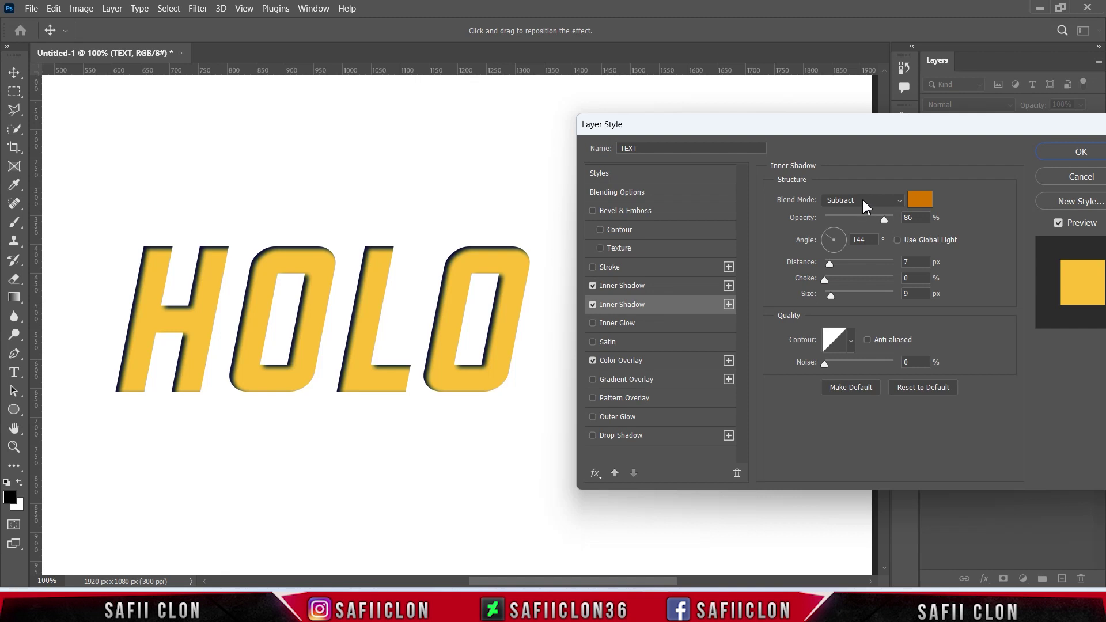
left_click(862, 200)
left_click(842, 205)
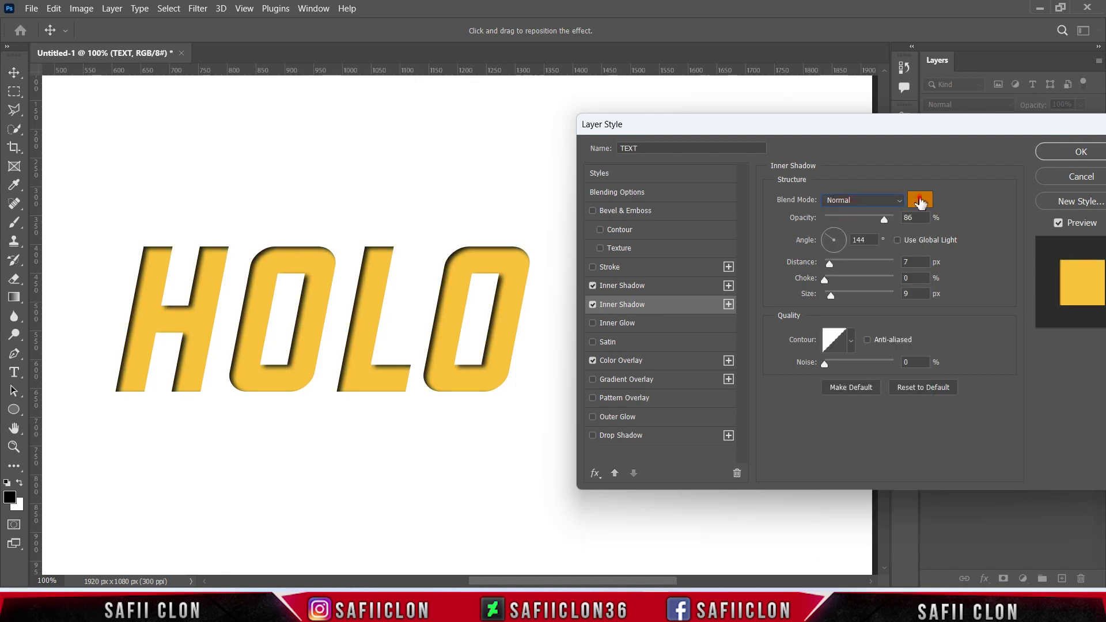
left_click(920, 201)
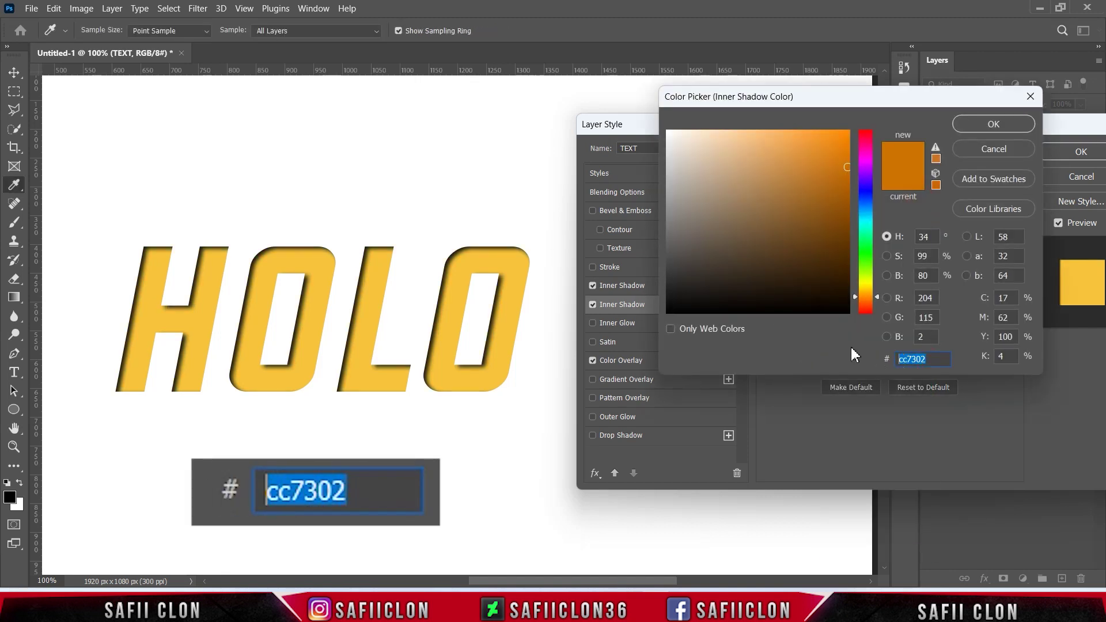
type("9f5d07")
left_click(991, 124)
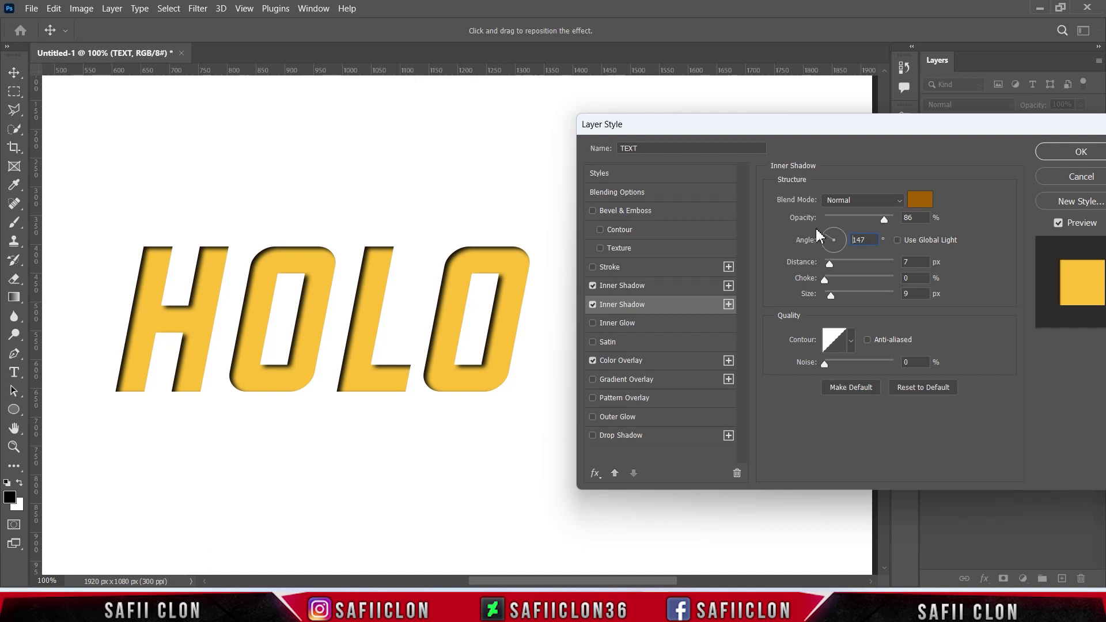
Step: Give the second shadow a 145° angle, 15 px distance and 4 px size
double_click(867, 241)
left_click_drag(833, 267, 837, 266)
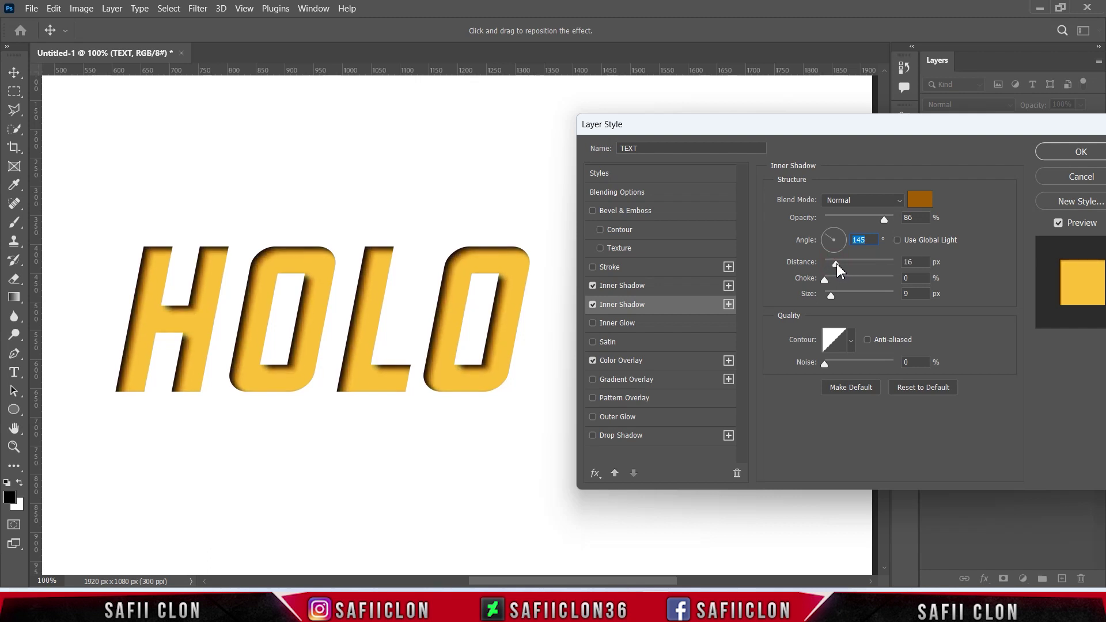
left_click(836, 265)
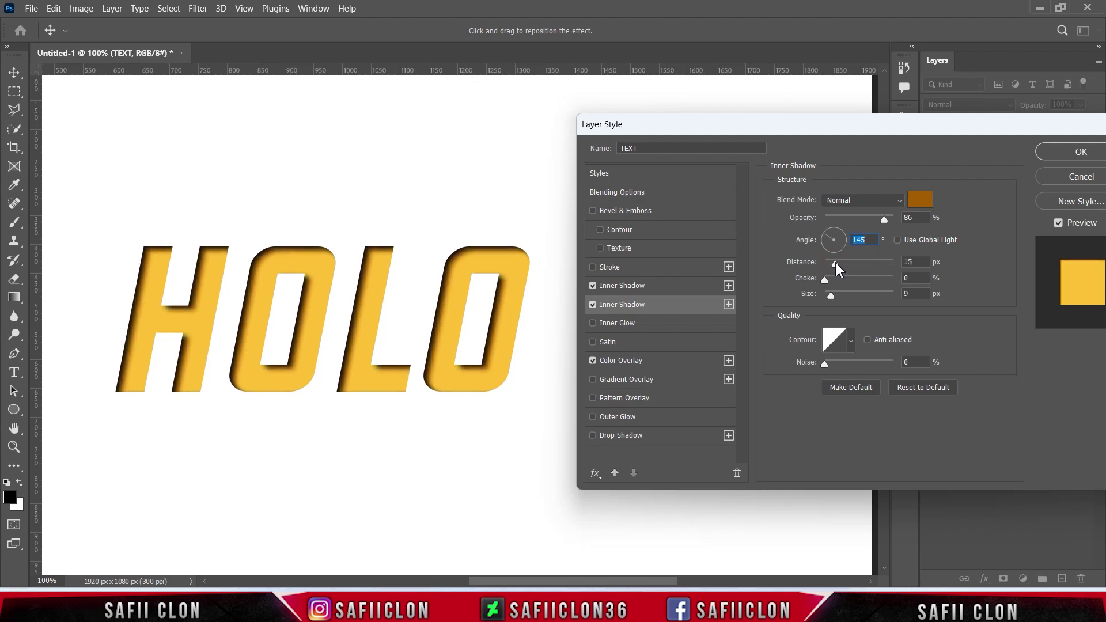
left_click(825, 280)
left_click_drag(829, 297, 827, 298)
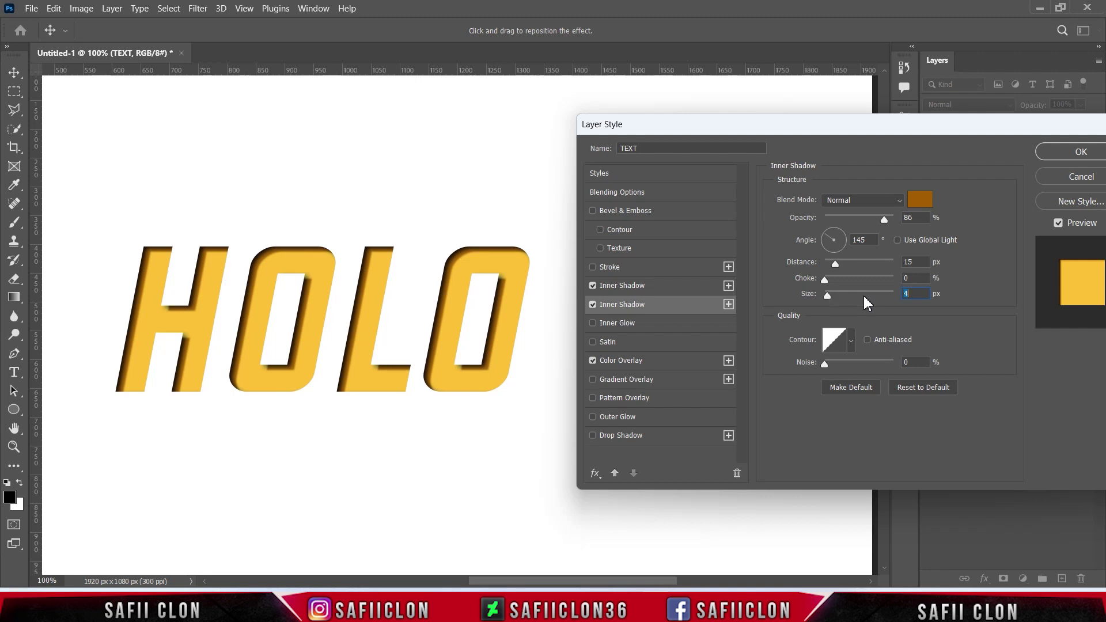
left_click(728, 304)
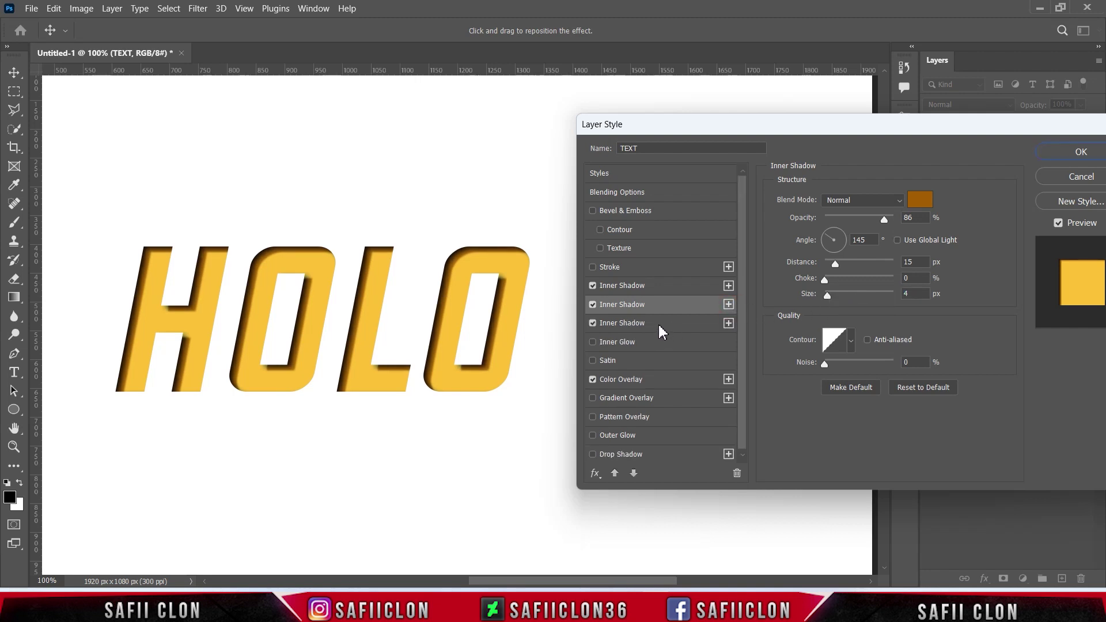
Step: Set the third Inner Shadow to Normal, #cc7302, 86%, 145°, 26 px distance, 16 px size
left_click(660, 325)
left_click(863, 199)
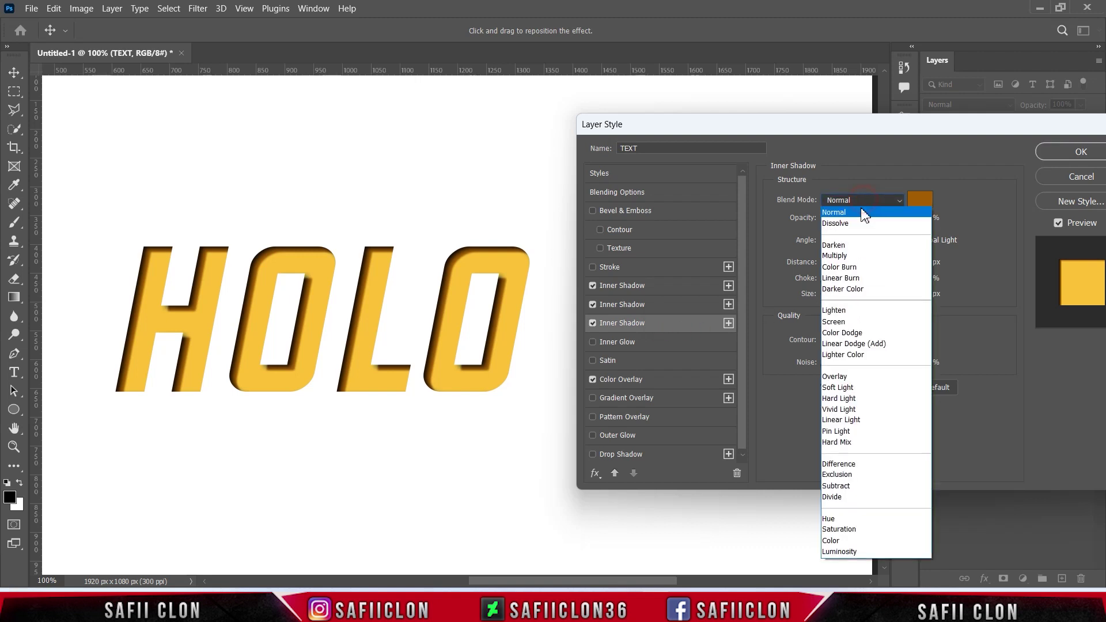
left_click(920, 202)
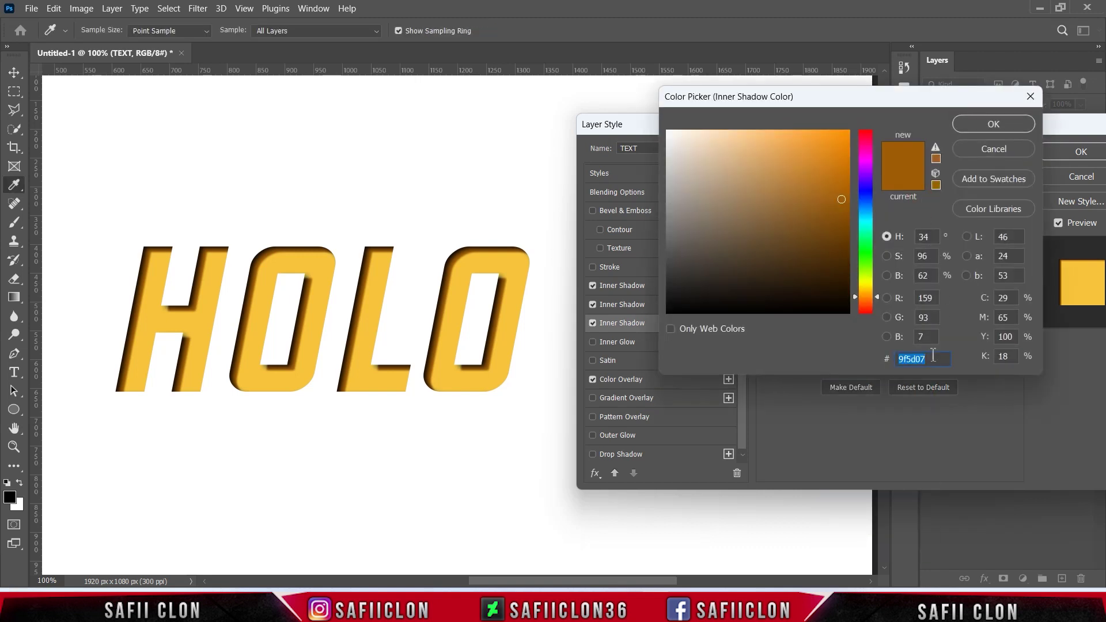
type("cc7302")
left_click_drag(924, 358, 864, 358)
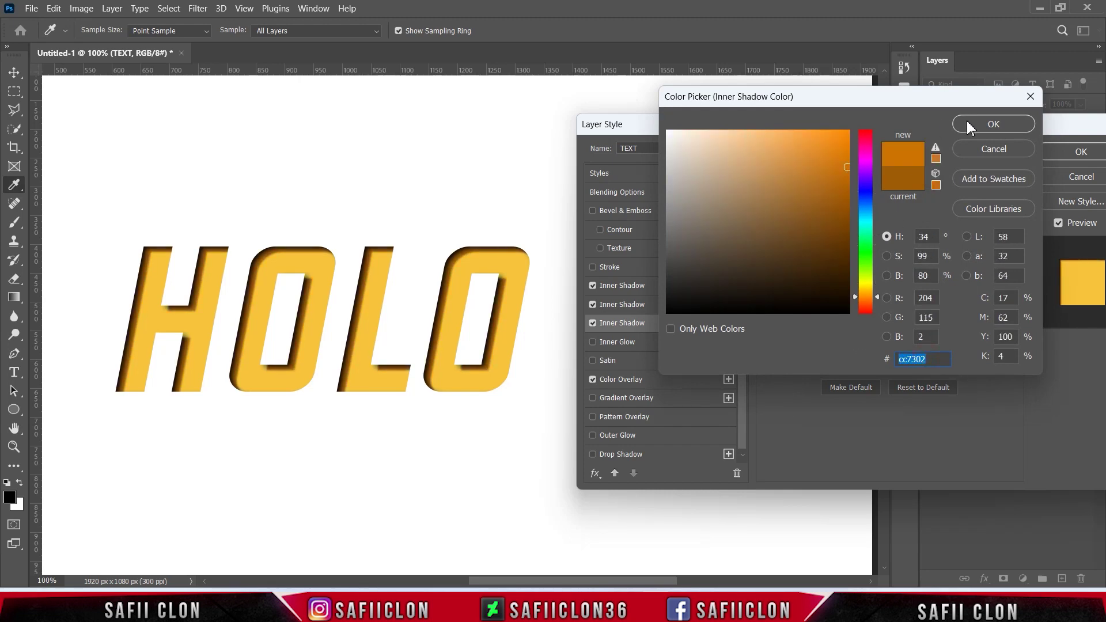
left_click(986, 124)
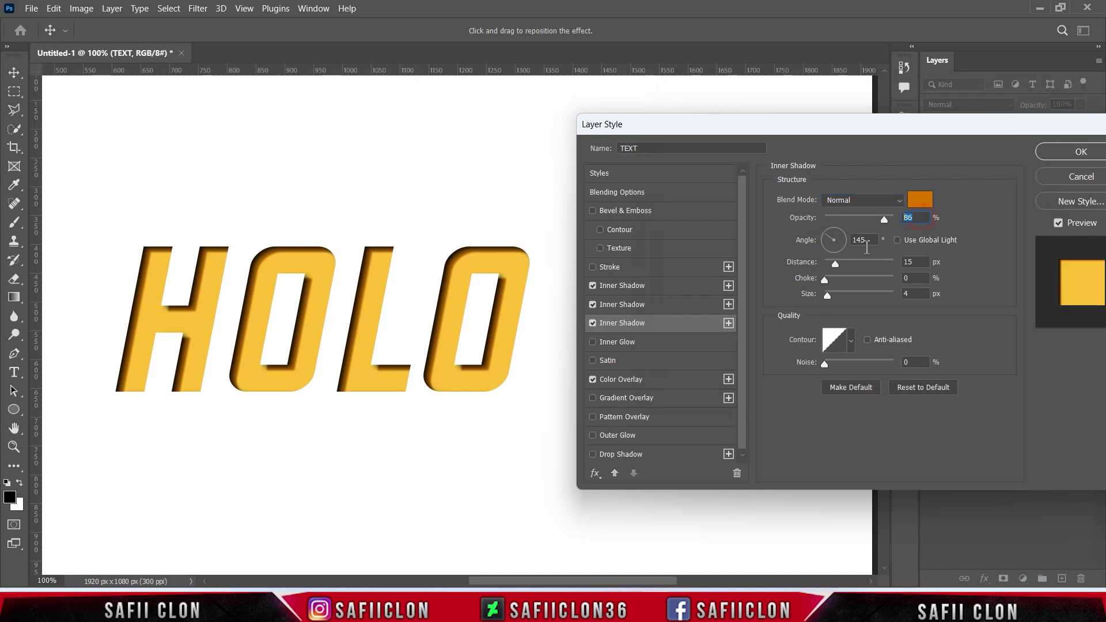
left_click(870, 241)
mouse_move(833, 267)
left_mouse_down()
mouse_move(844, 265)
mouse_move(836, 302)
left_mouse_up()
left_click(826, 281)
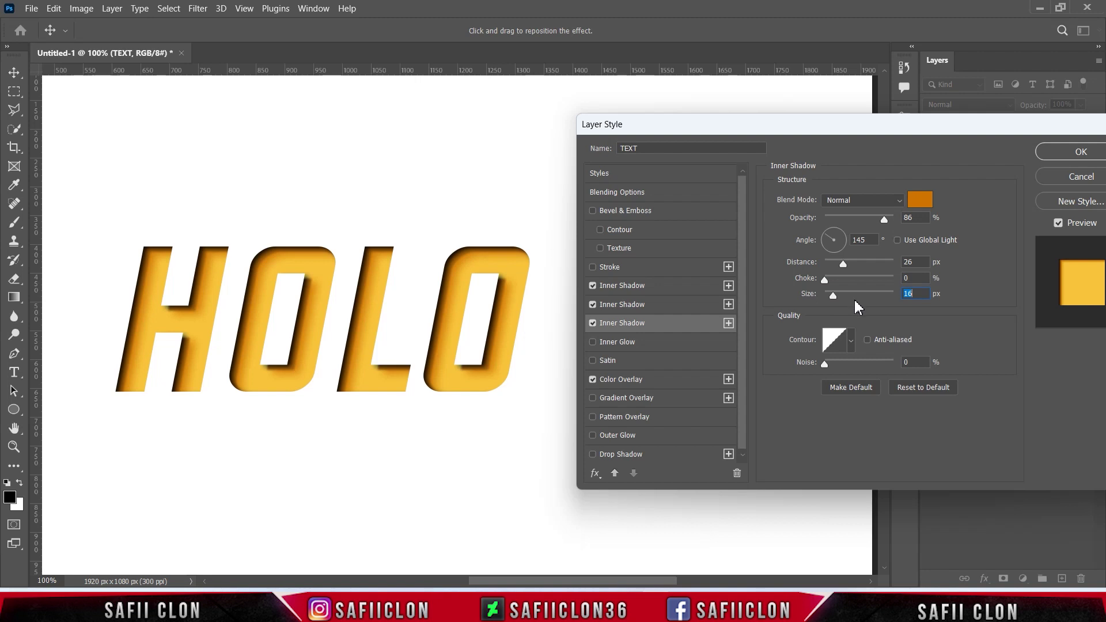
Step: Add a fourth orange cc7302 inner shadow with 35 px distance and 13 px size
left_click(729, 324)
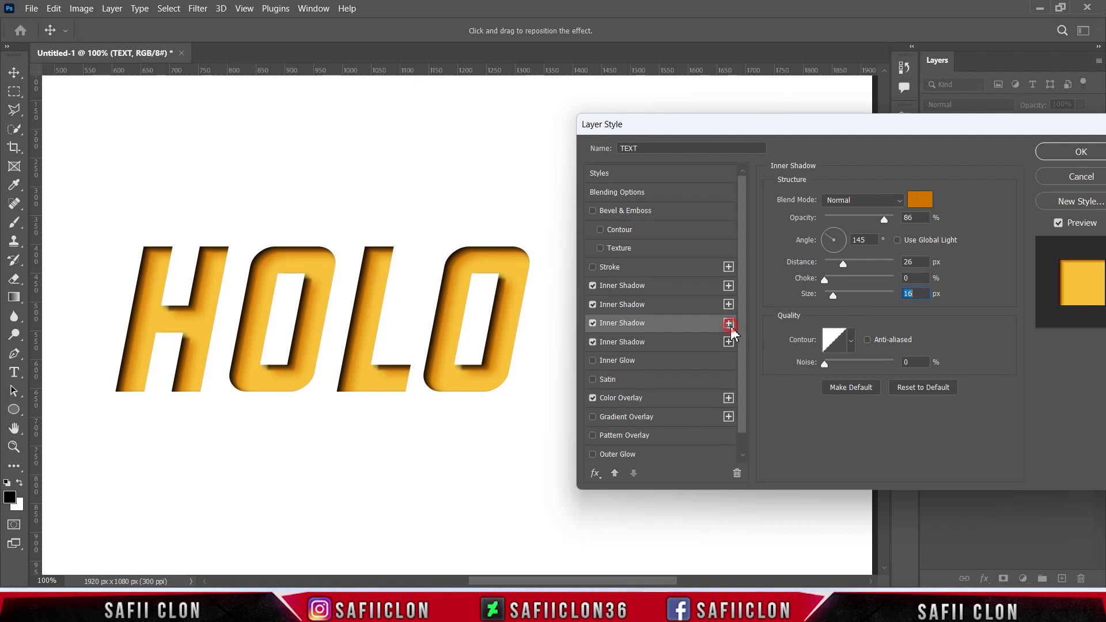
left_click(672, 344)
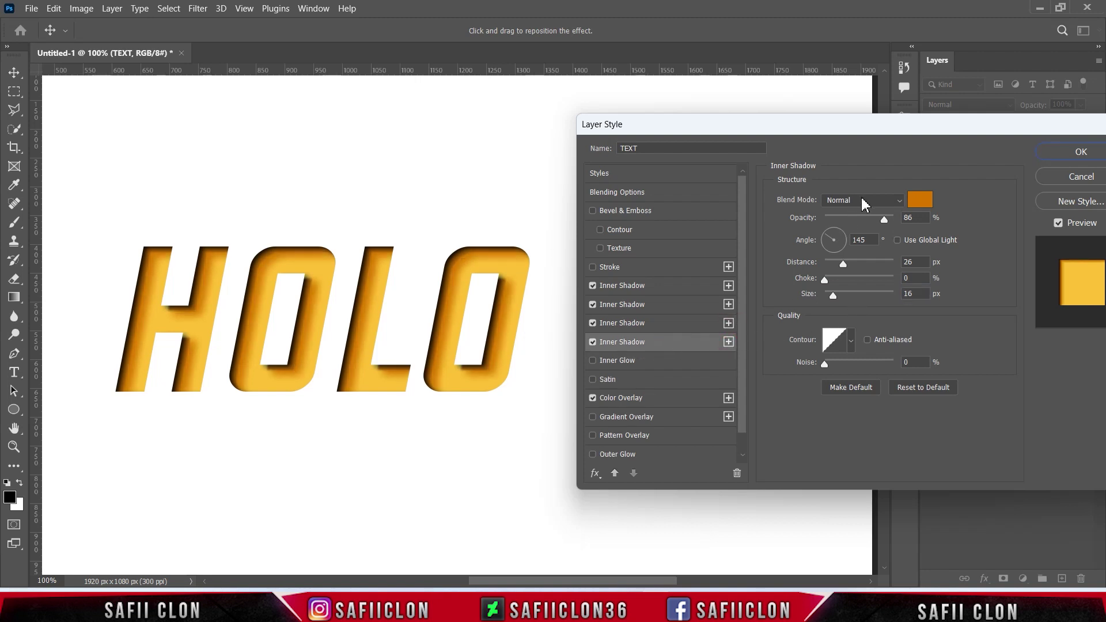
left_click(933, 206)
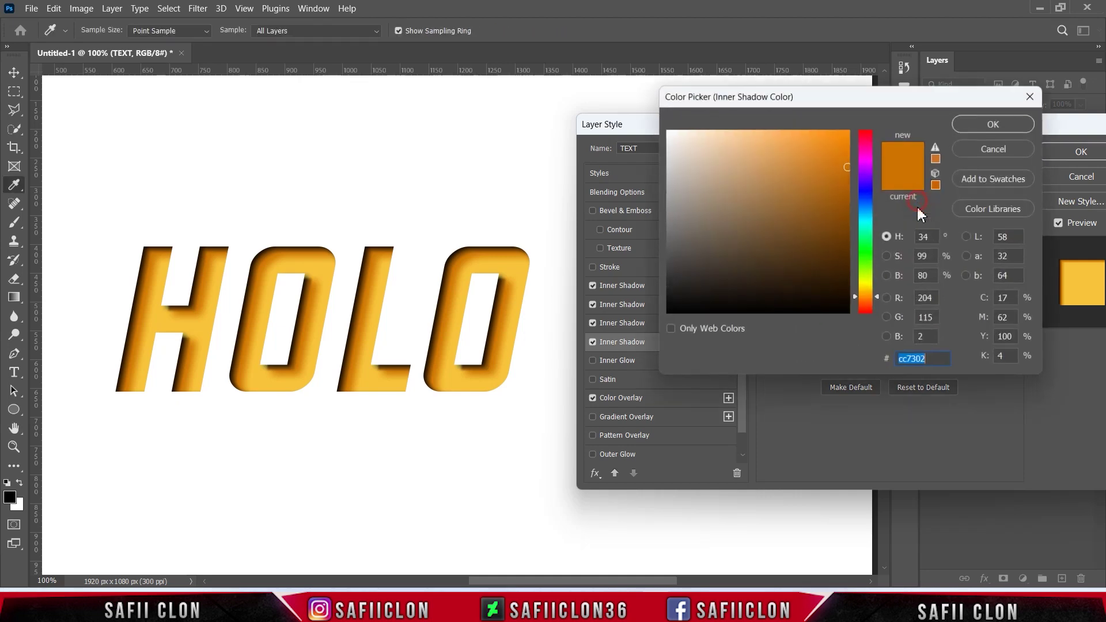
left_click(986, 128)
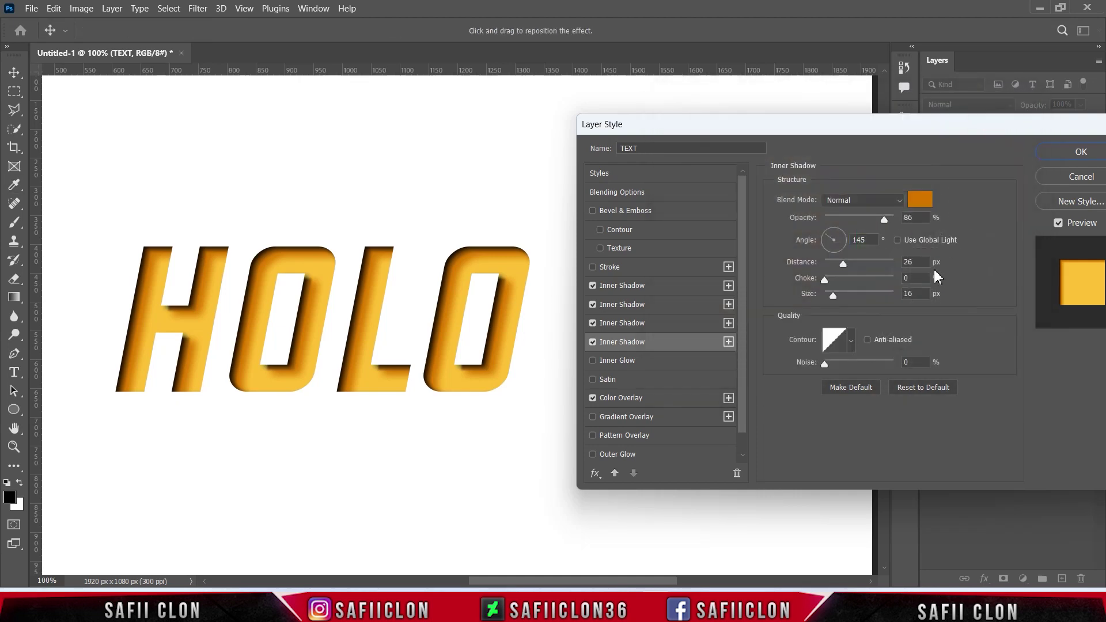
left_click(911, 220)
left_click(870, 242)
left_click_drag(843, 264, 849, 262)
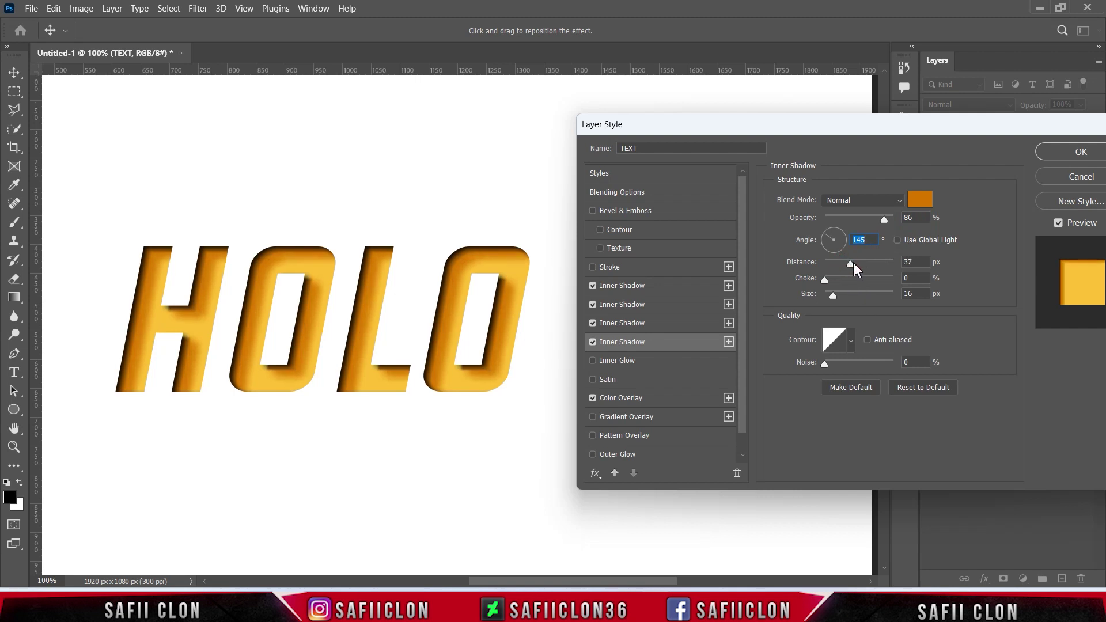
left_click(825, 280)
left_click_drag(833, 296, 835, 296)
Step: Add a 4 px Inside stroke with Normal blend mode to the TEXT layer
left_click(633, 268)
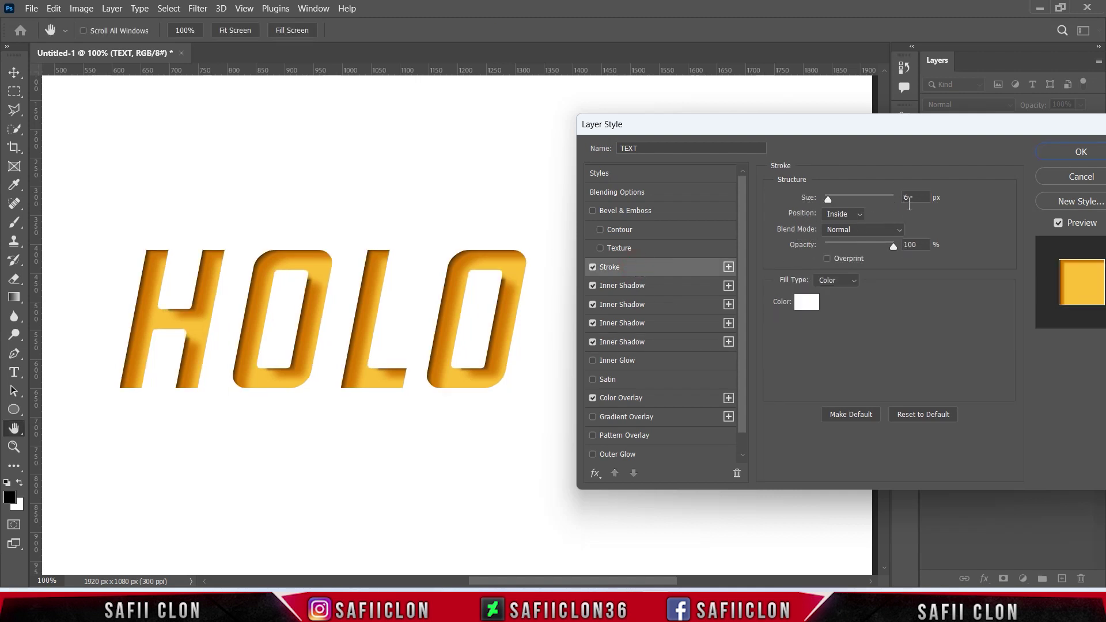
double_click(914, 198)
type("4")
left_click(858, 216)
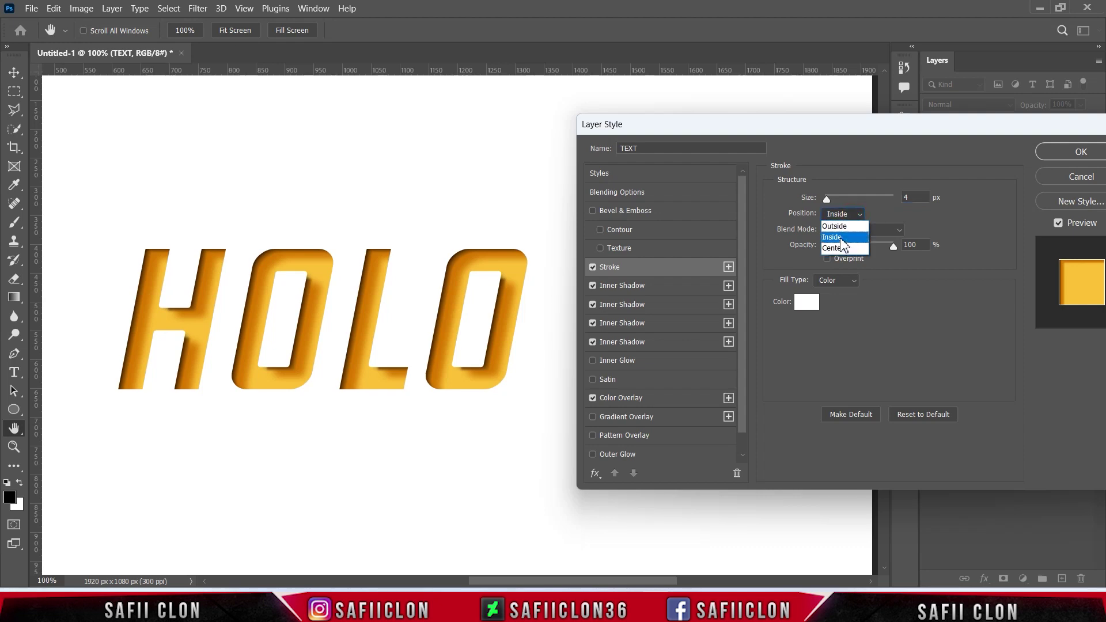
left_click(850, 233)
left_click(861, 230)
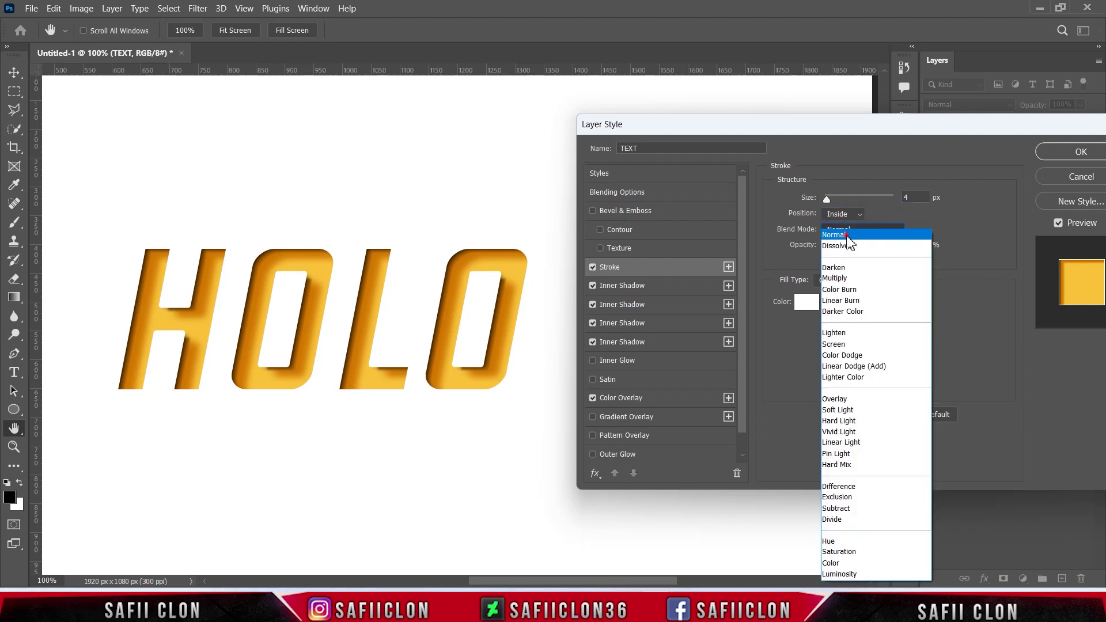
left_click(852, 243)
left_click(844, 280)
Step: Set the stroke colour to #fdc126 and apply the layer style
left_click(806, 302)
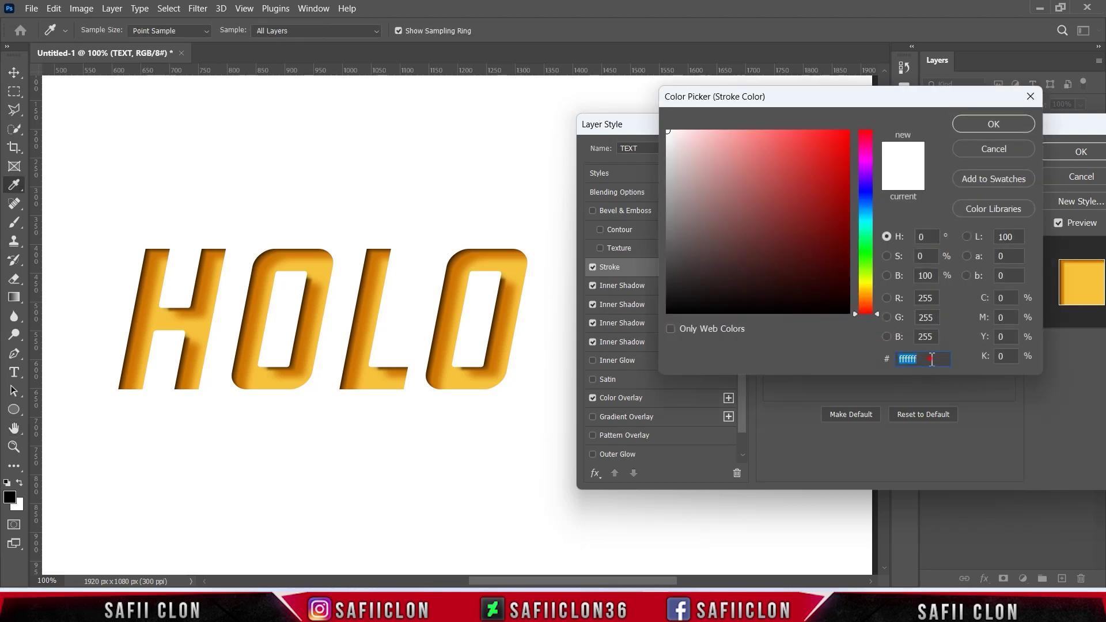
type("fd")
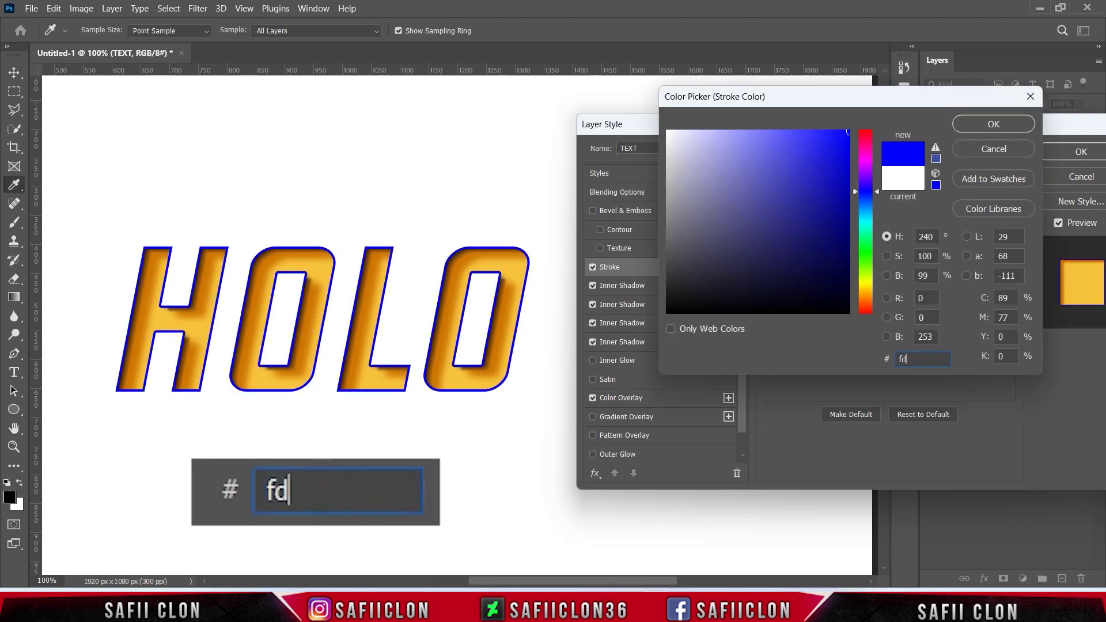
type("c126")
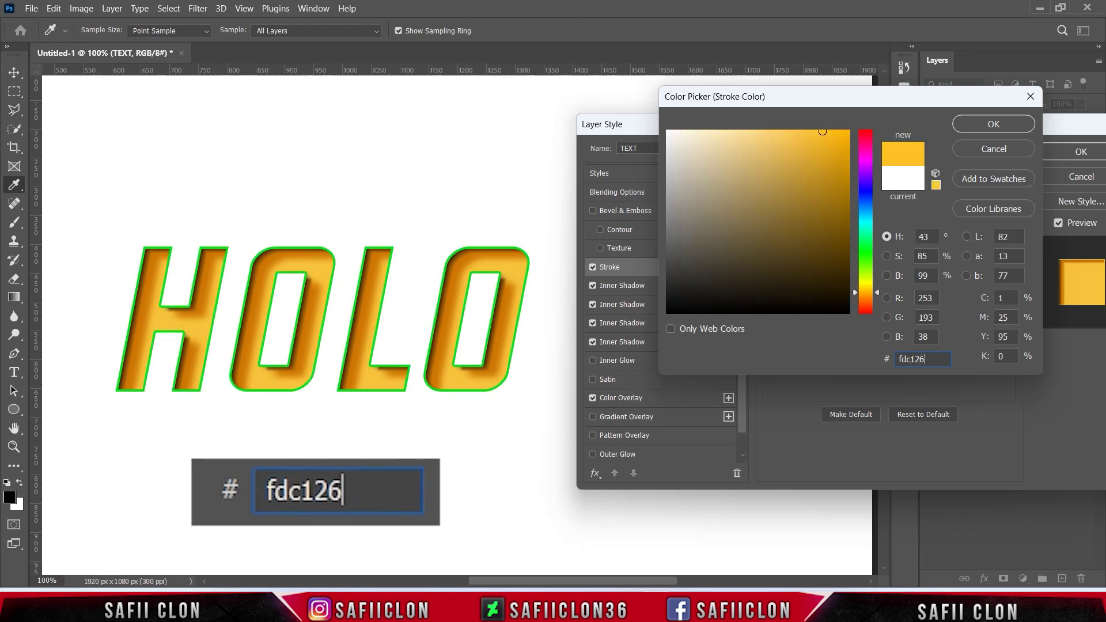
double_click(931, 359)
left_click(979, 130)
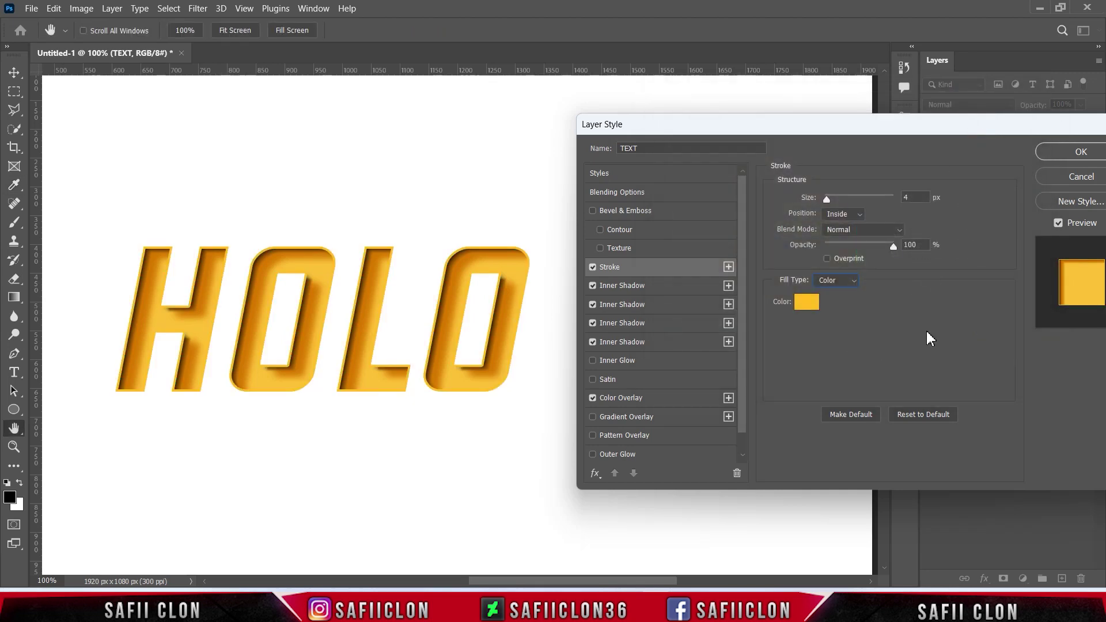
left_click_drag(995, 132, 794, 138)
left_click(874, 159)
Step: Hide the TEXT layer, then show and select the SHADOWS layer
left_click_drag(642, 581, 625, 581)
left_click(930, 182)
left_click(930, 183)
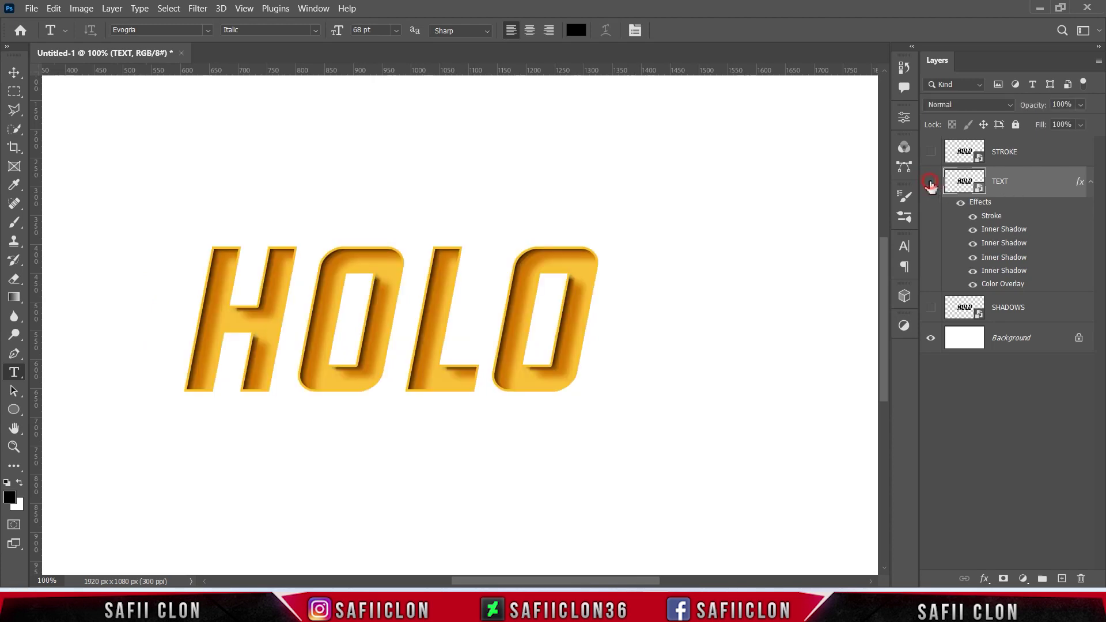
left_click(930, 183)
left_click(930, 308)
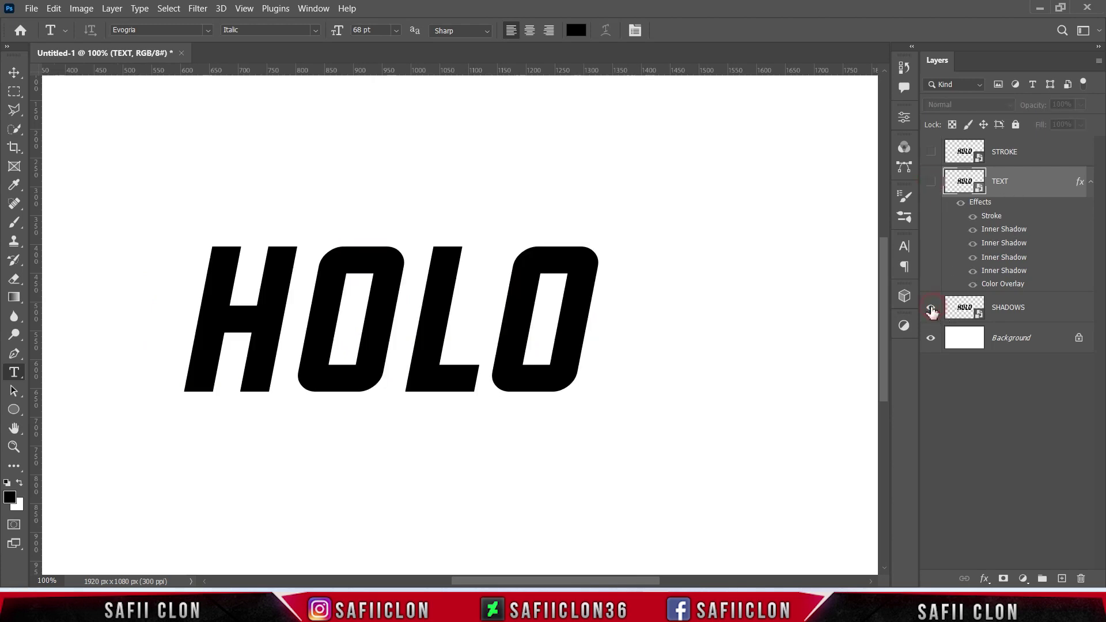
left_click(1039, 310)
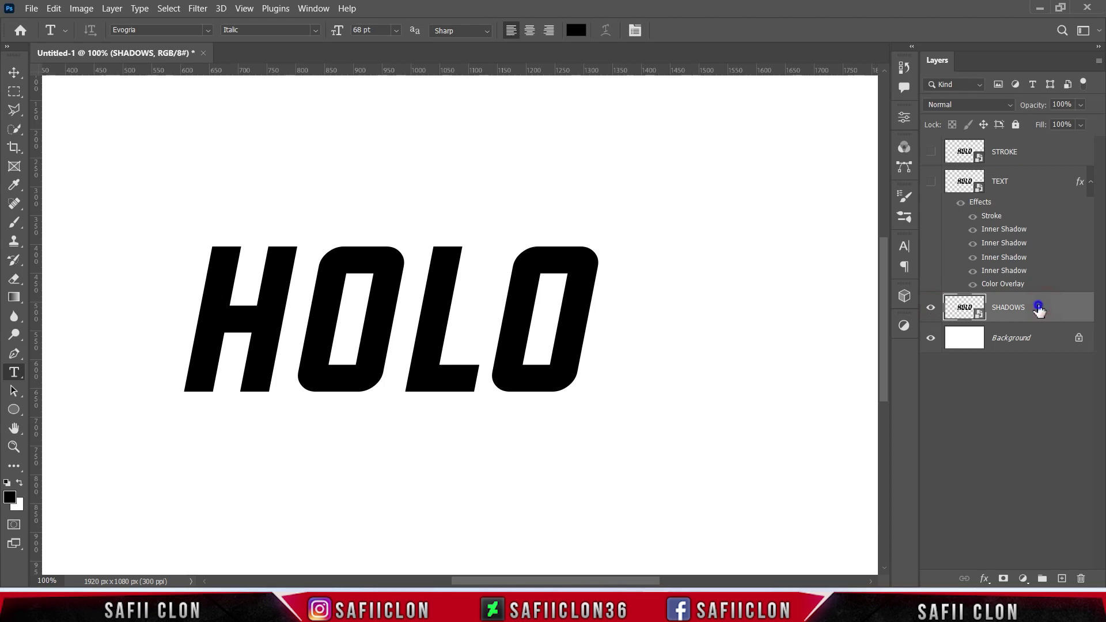
Step: Give the SHADOWS layer a pink #ce488b Color Overlay
right_click(1039, 310)
left_click(910, 20)
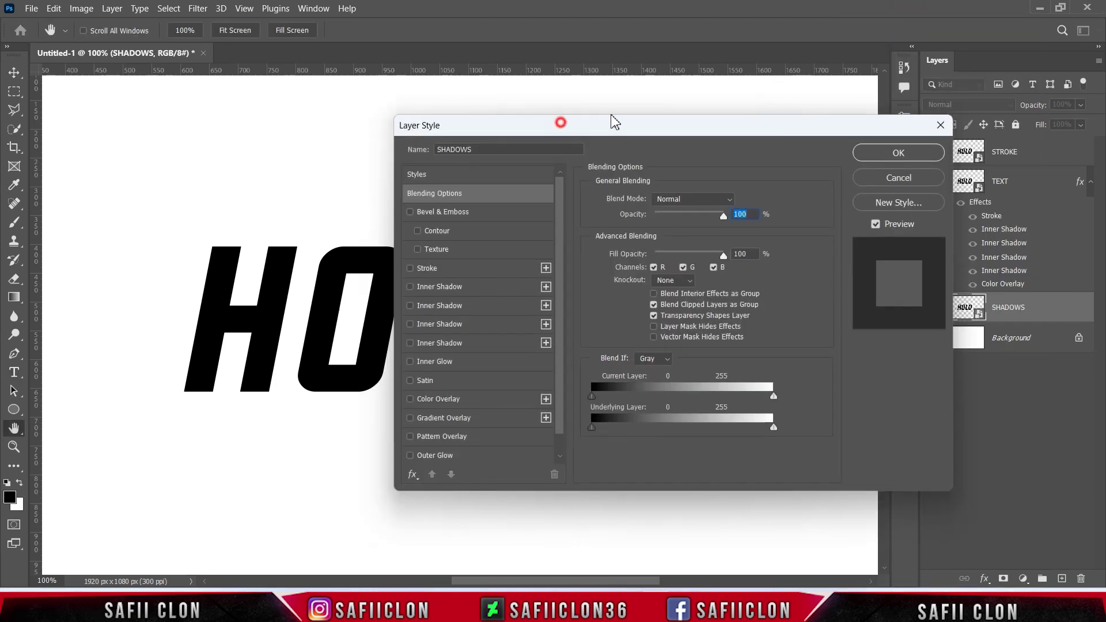
left_click_drag(559, 117, 732, 115)
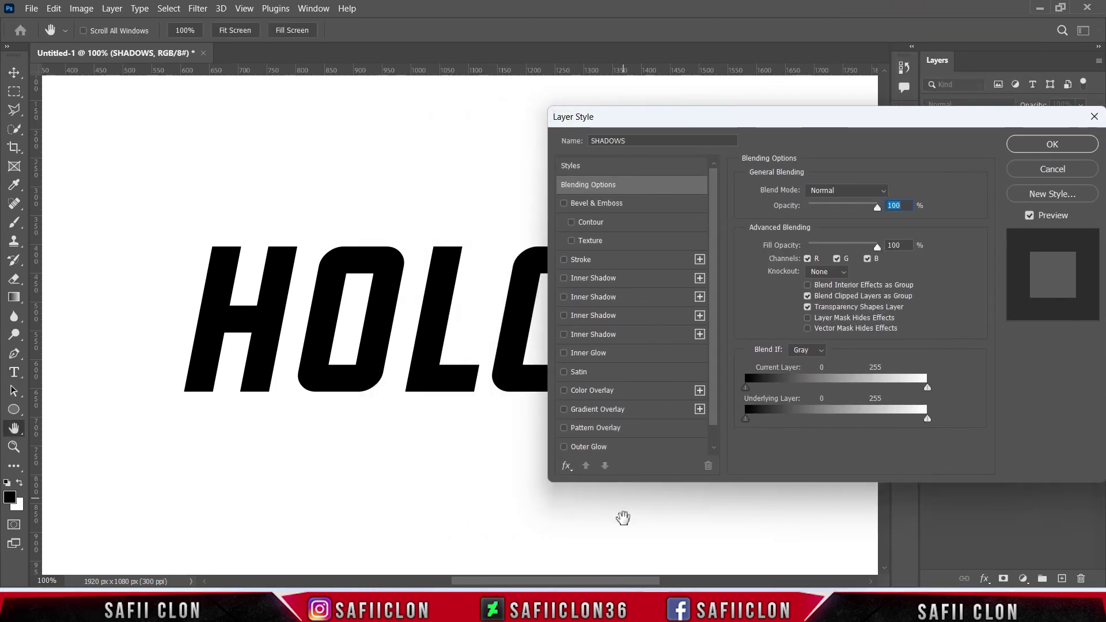
scroll(627, 569, "right", 5)
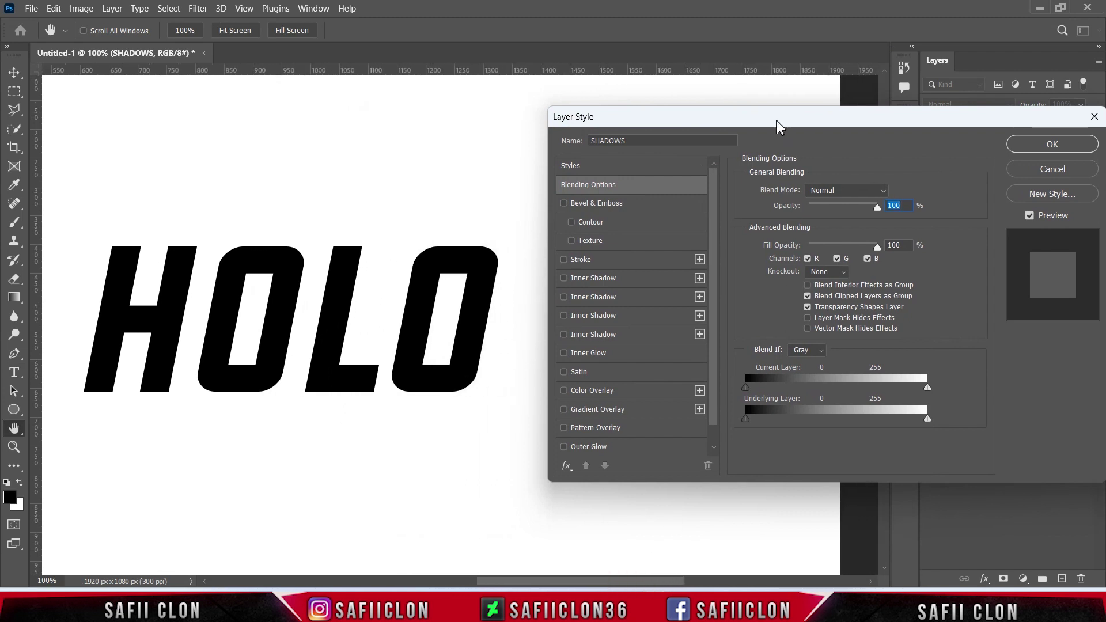
left_click_drag(777, 125, 757, 144)
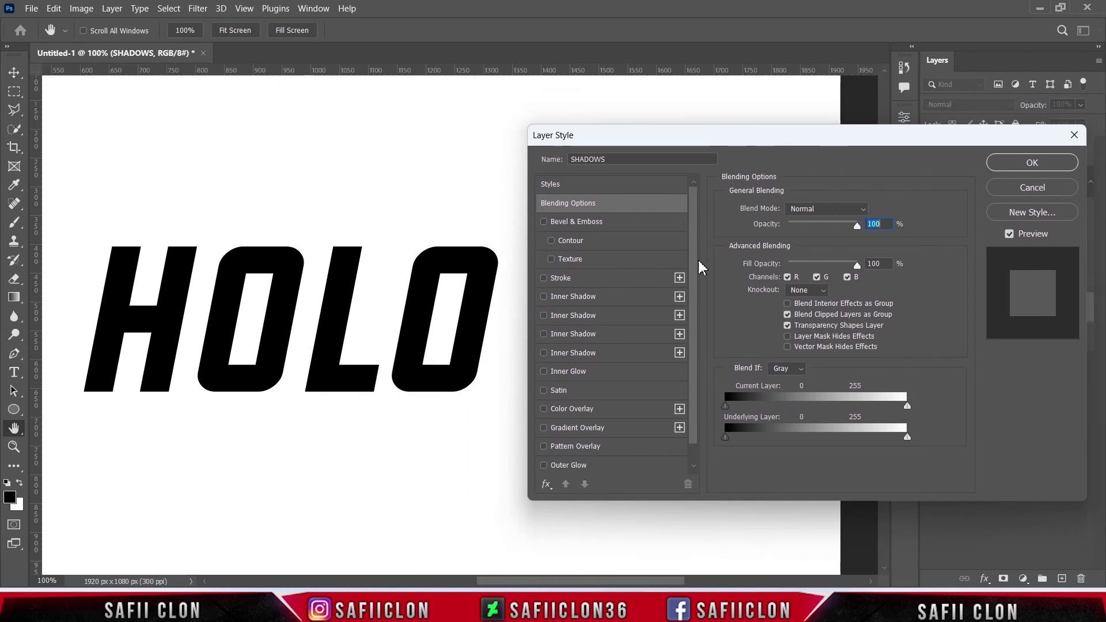
scroll(694, 283, "down", 1)
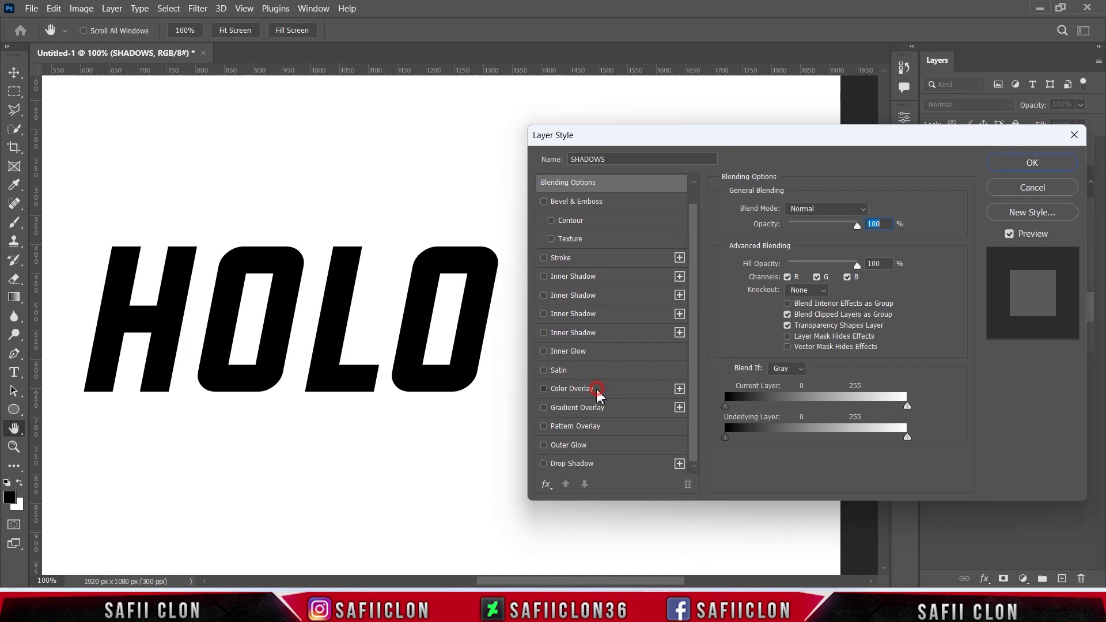
left_click(605, 388)
left_click(871, 212)
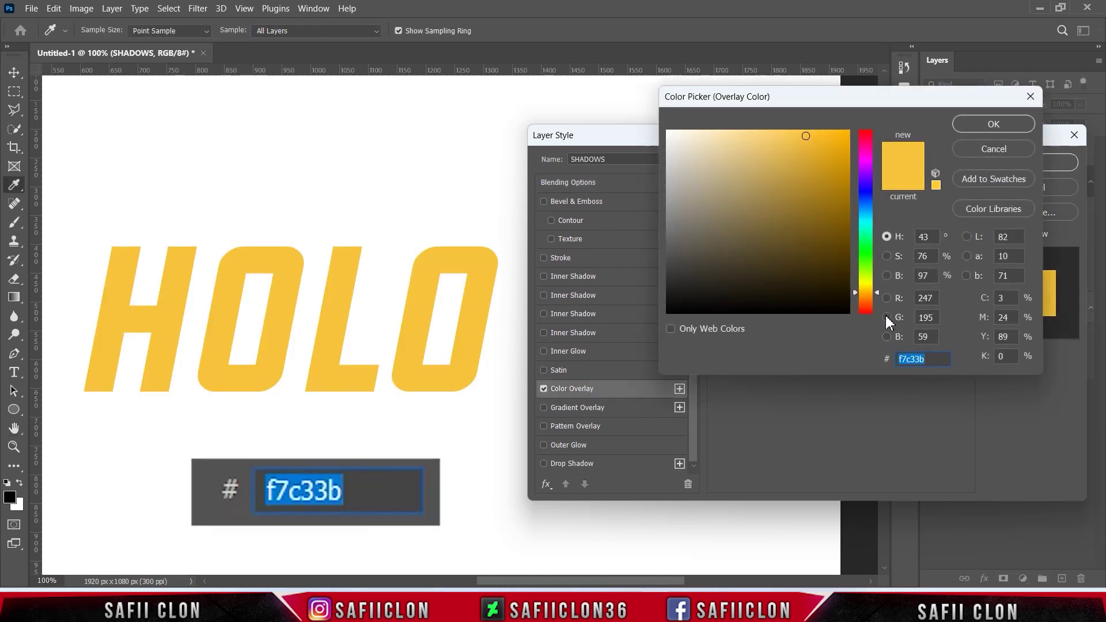
type("ce")
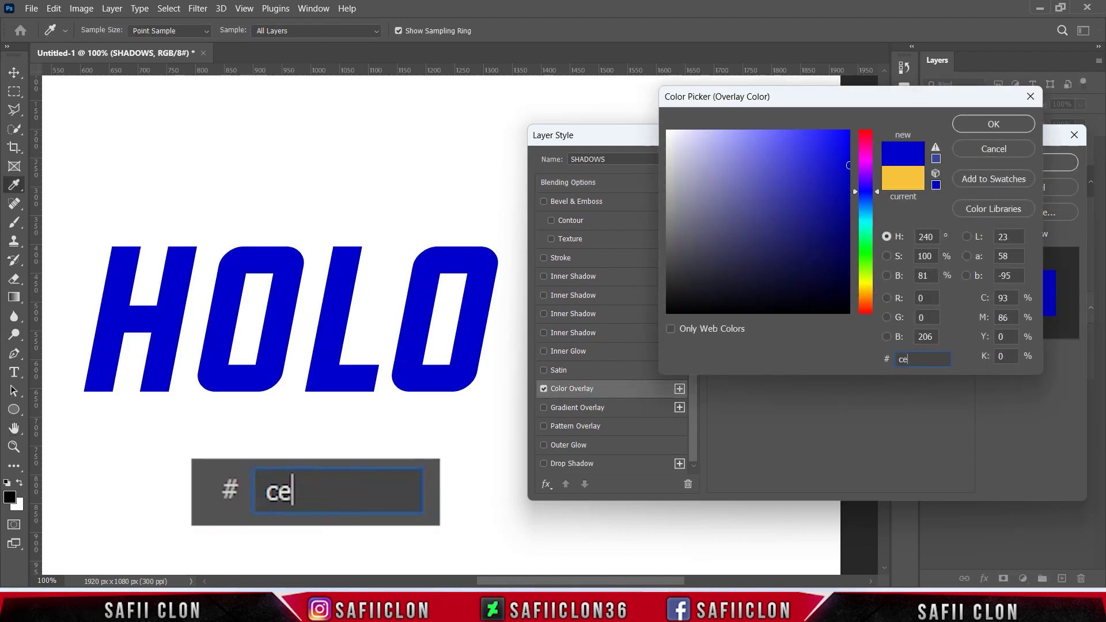
type("488b")
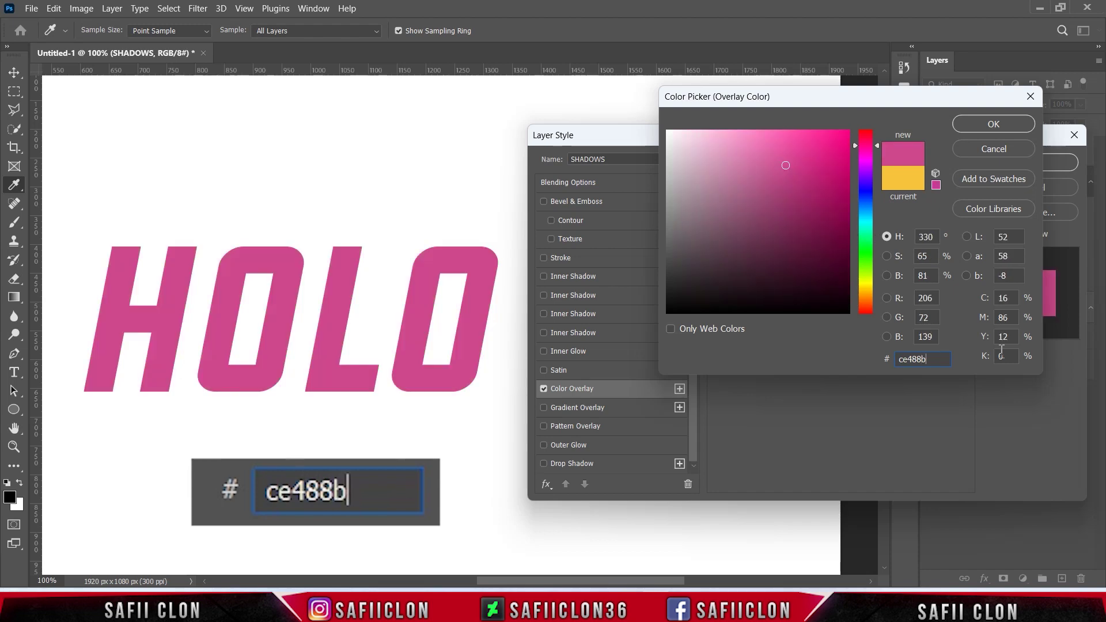
left_click(984, 121)
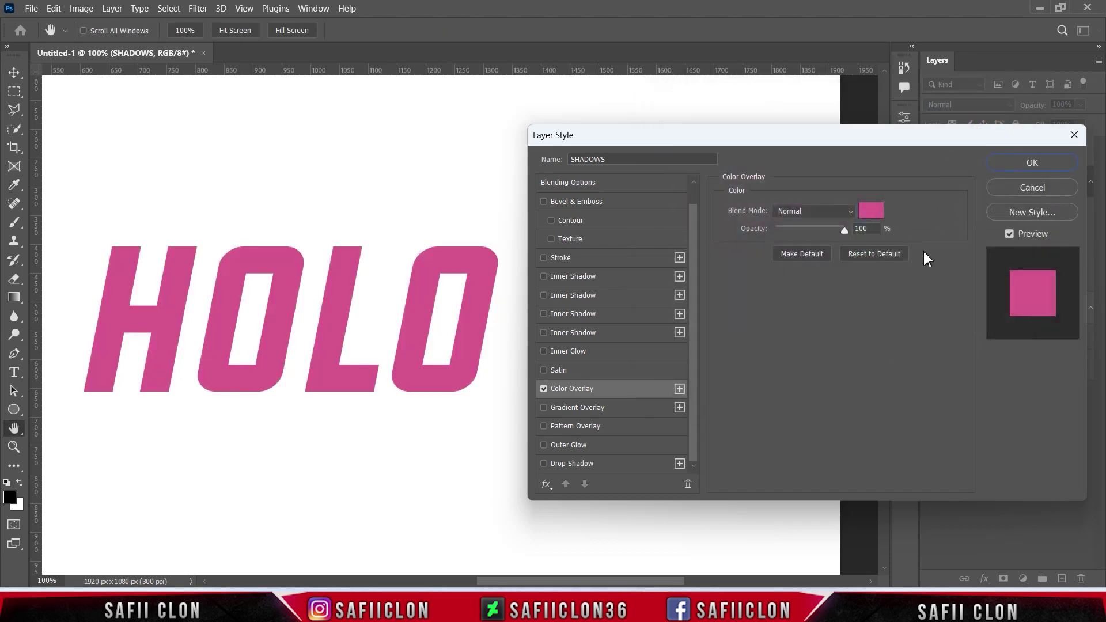
Step: Add a black Multiply Satin at 50% opacity to SHADOWS
left_click(570, 373)
left_click(817, 211)
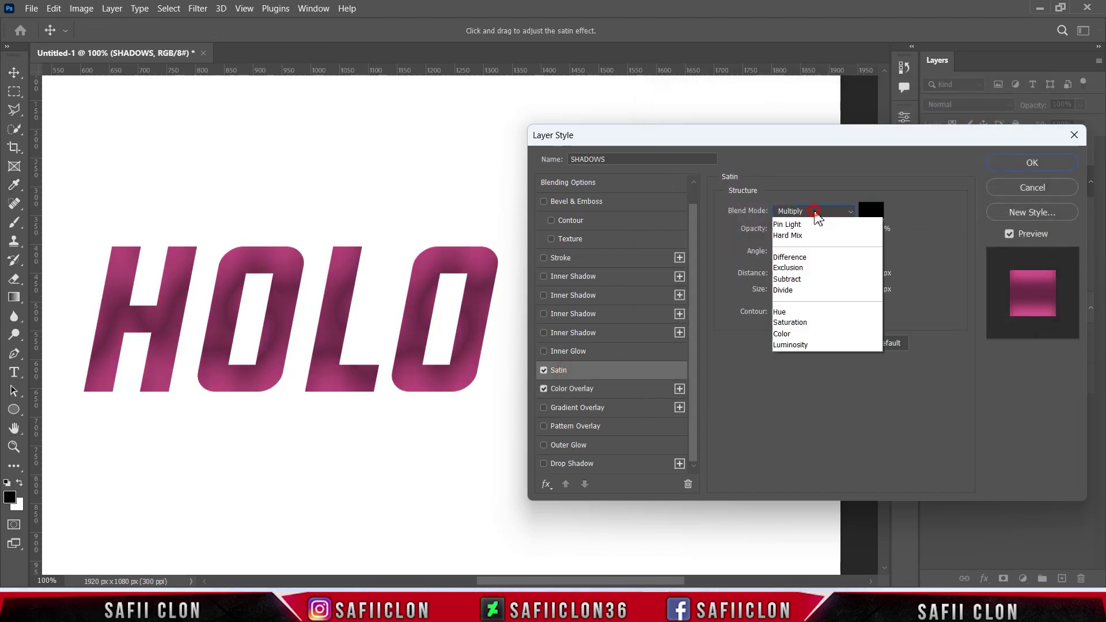
left_click(800, 272)
left_click(870, 211)
type("000000")
left_click(984, 126)
left_click_drag(810, 231, 810, 230)
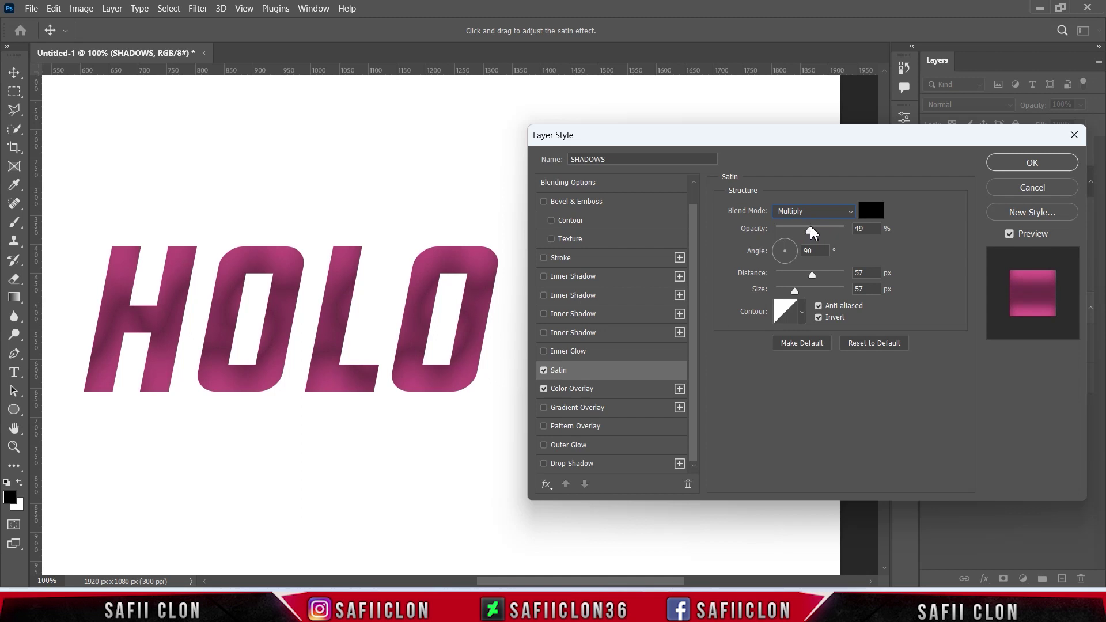
left_click(819, 251)
Step: Set the satin distance to 51 px, reduce its size, keep Invert on, and apply
mouse_move(812, 275)
left_mouse_down()
mouse_move(823, 278)
mouse_move(811, 275)
left_mouse_up()
left_click(796, 291)
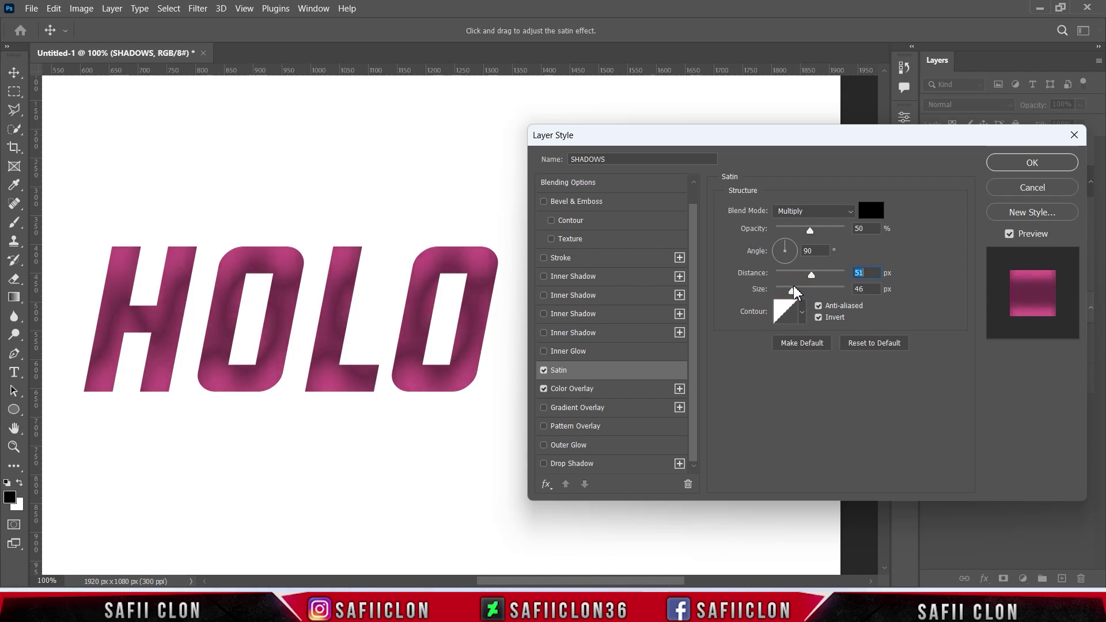
left_click_drag(799, 294, 794, 291)
left_click(818, 318)
left_click(818, 317)
left_click(1008, 165)
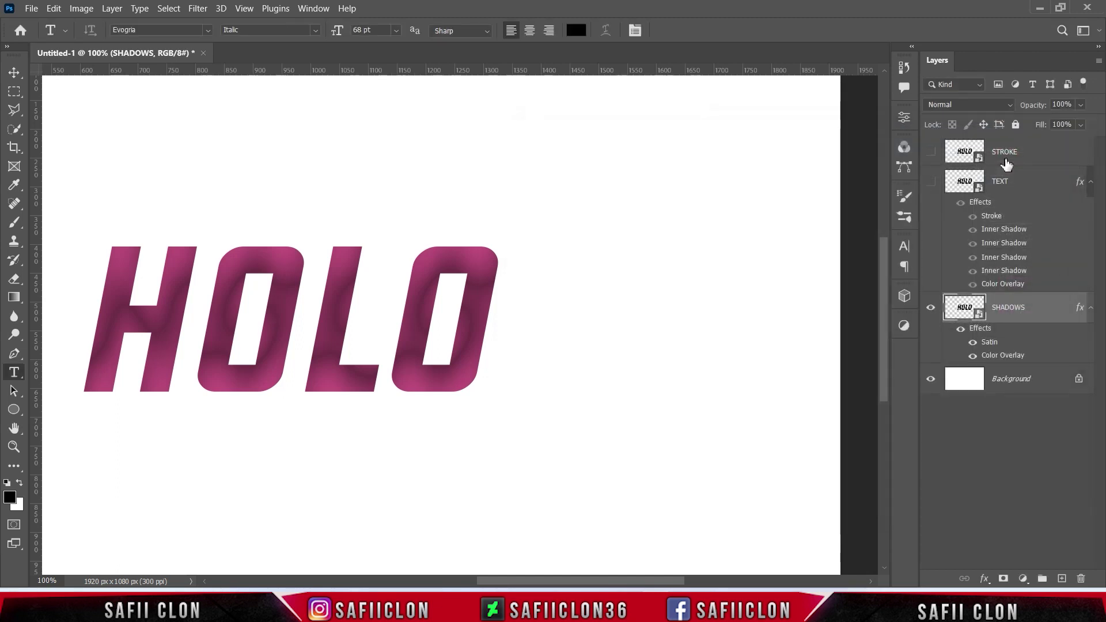
Step: Show the TEXT layer again, then duplicate SHADOWS and rasterize the copy
left_click(931, 307)
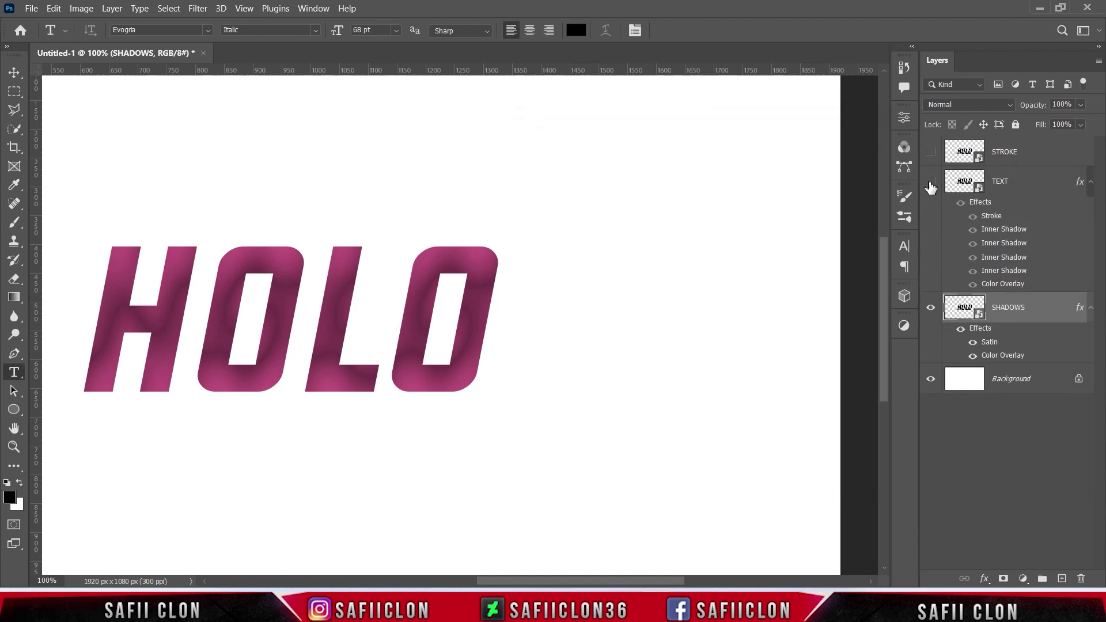
left_click(930, 183)
left_click(1035, 310)
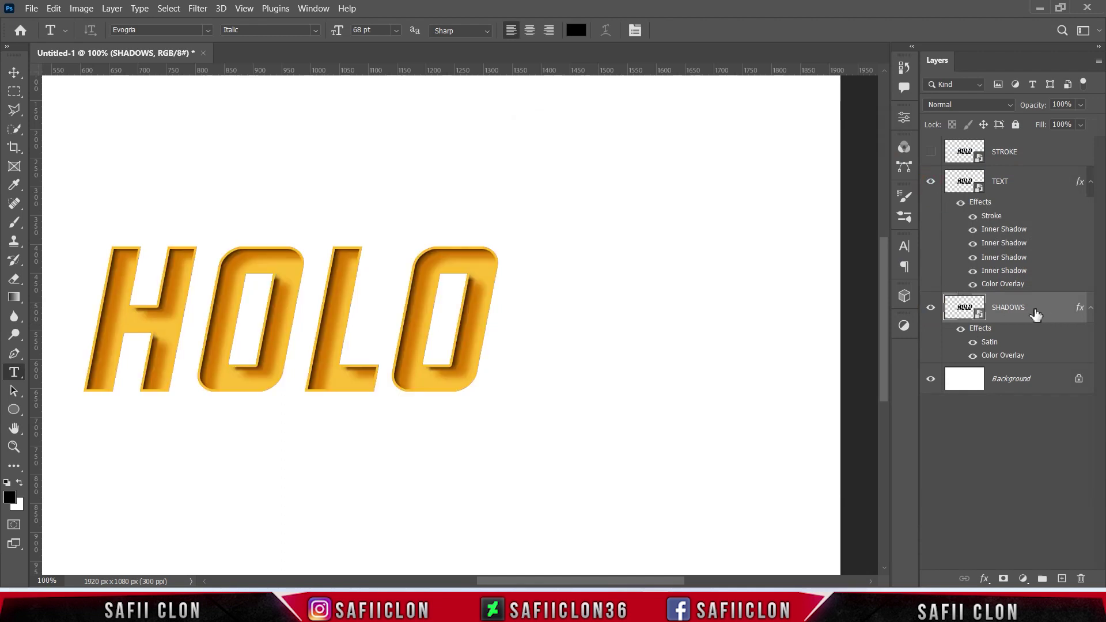
scroll(651, 496, "left", 5)
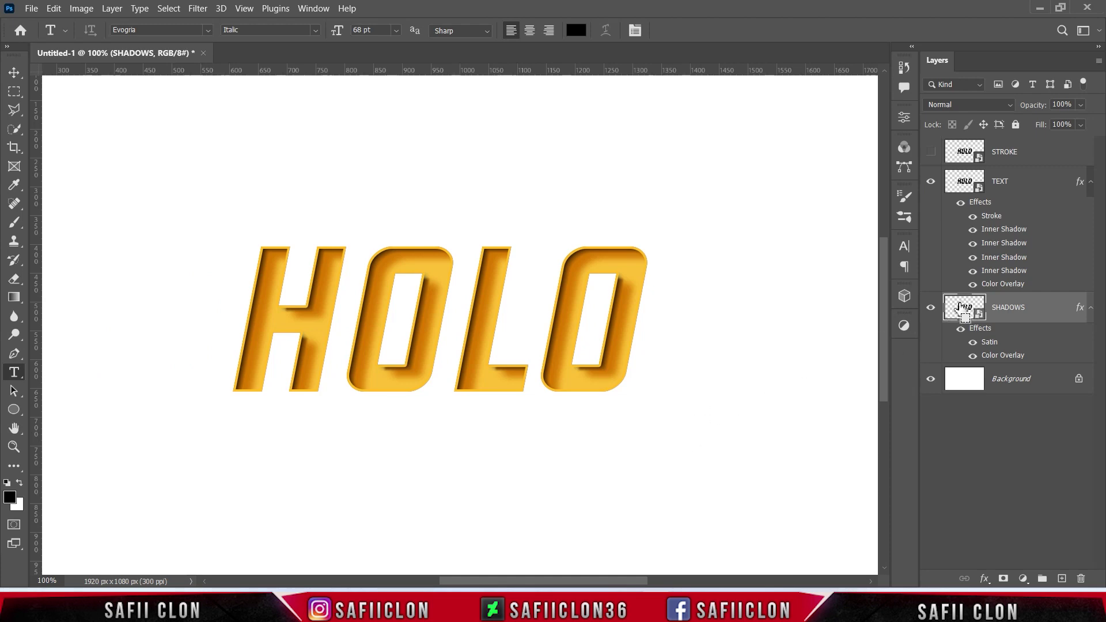
key("ctrl+j")
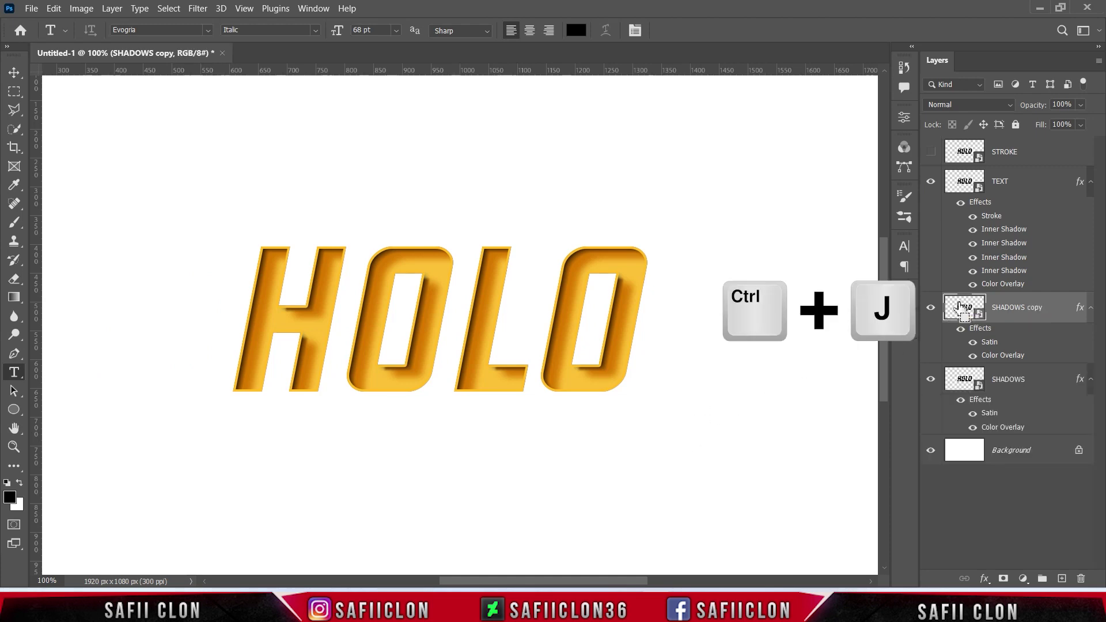
right_click(1012, 307)
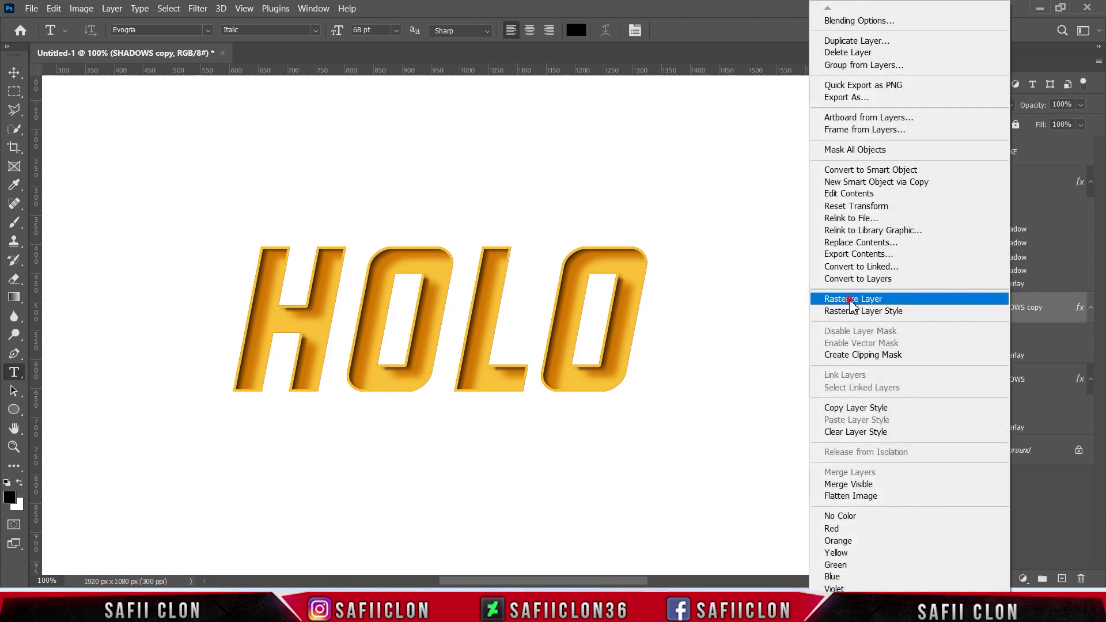
left_click(851, 299)
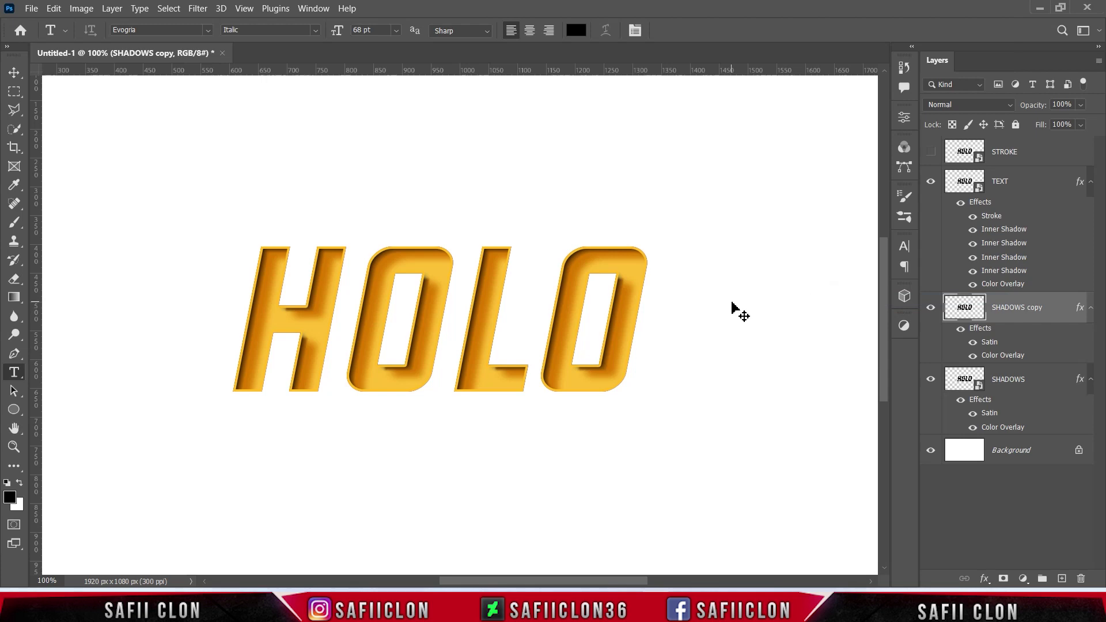
Step: Nudge the SHADOWS copy one pixel right and one pixel down and commit
key("ctrl+t")
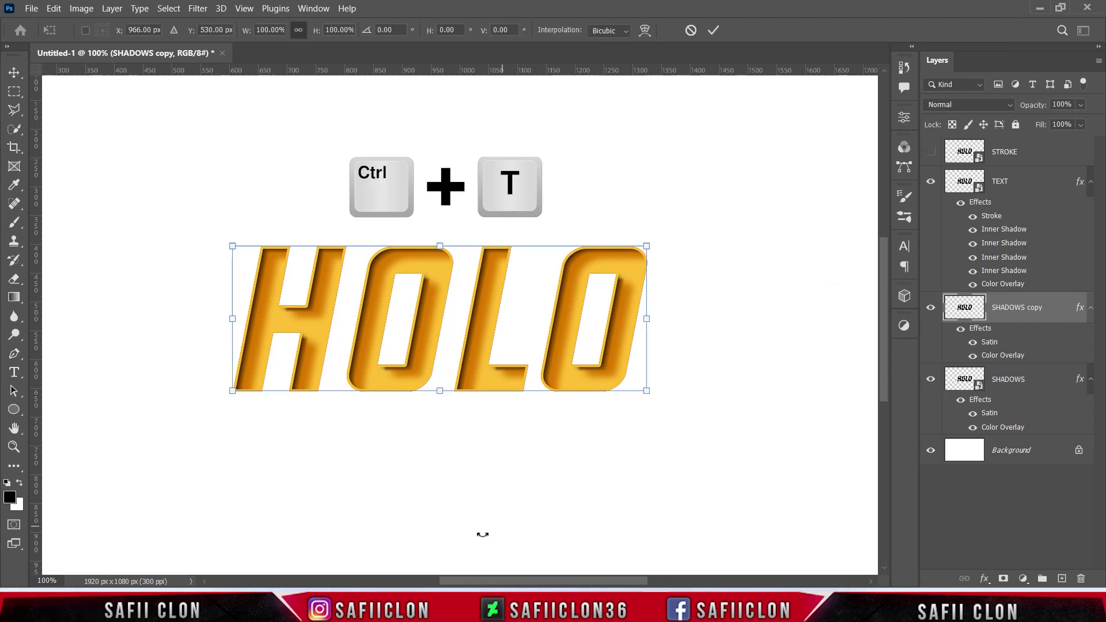
key("ctrl+super+o")
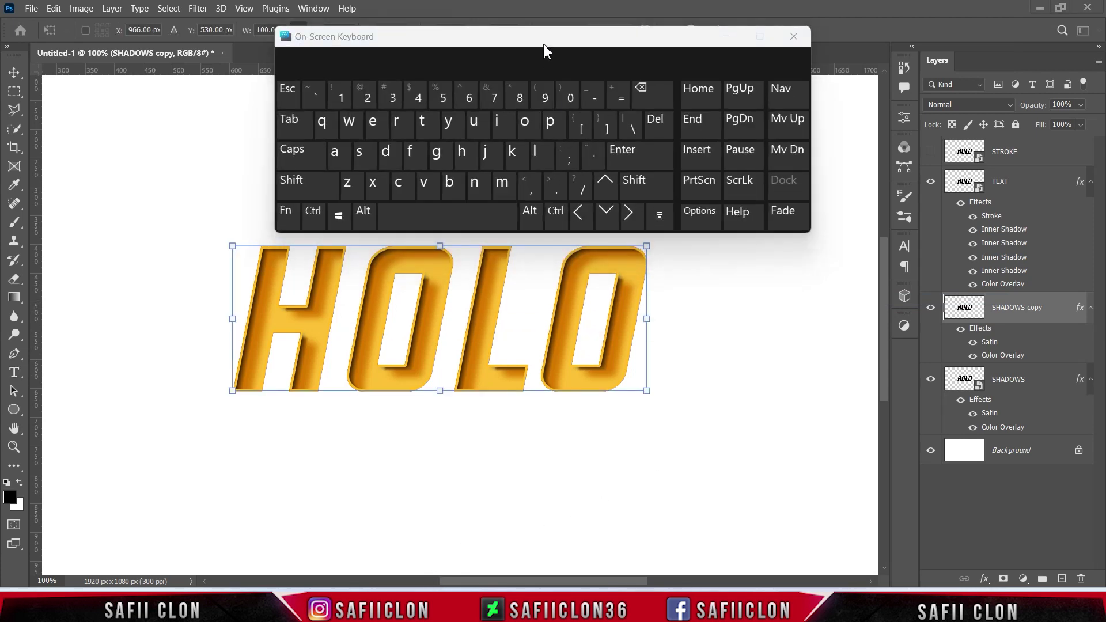
left_click_drag(543, 44, 548, 21)
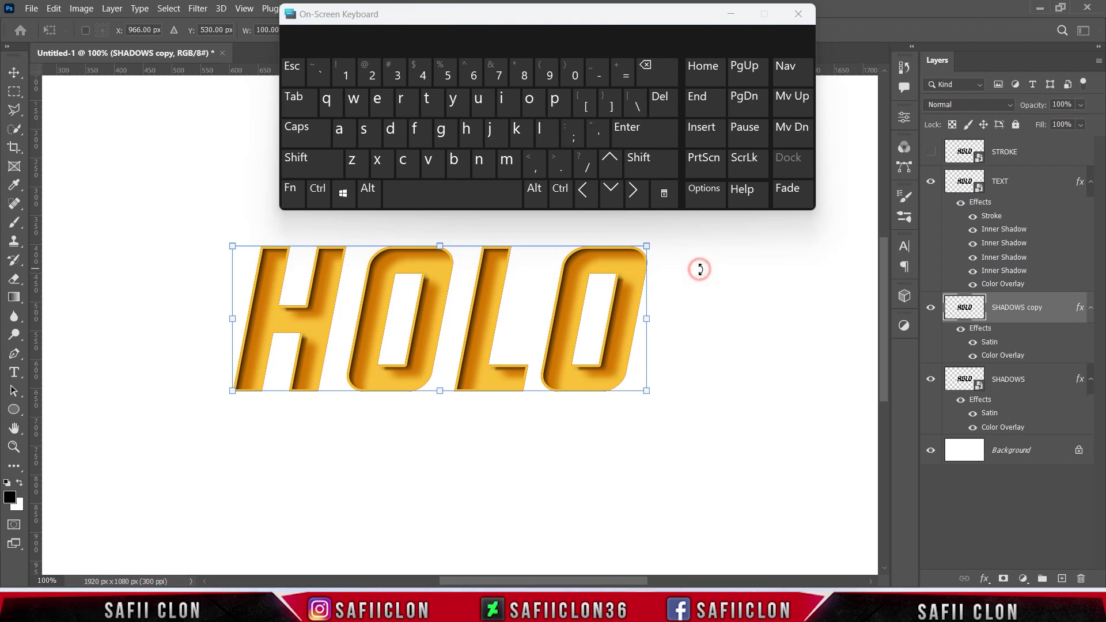
left_click(636, 198)
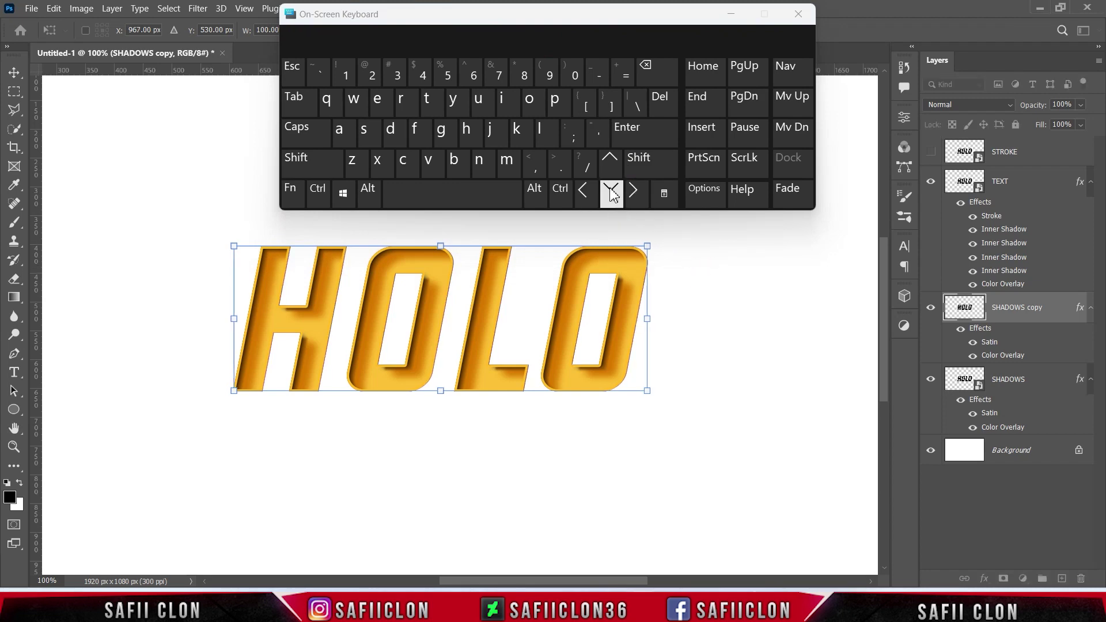
left_click(612, 202)
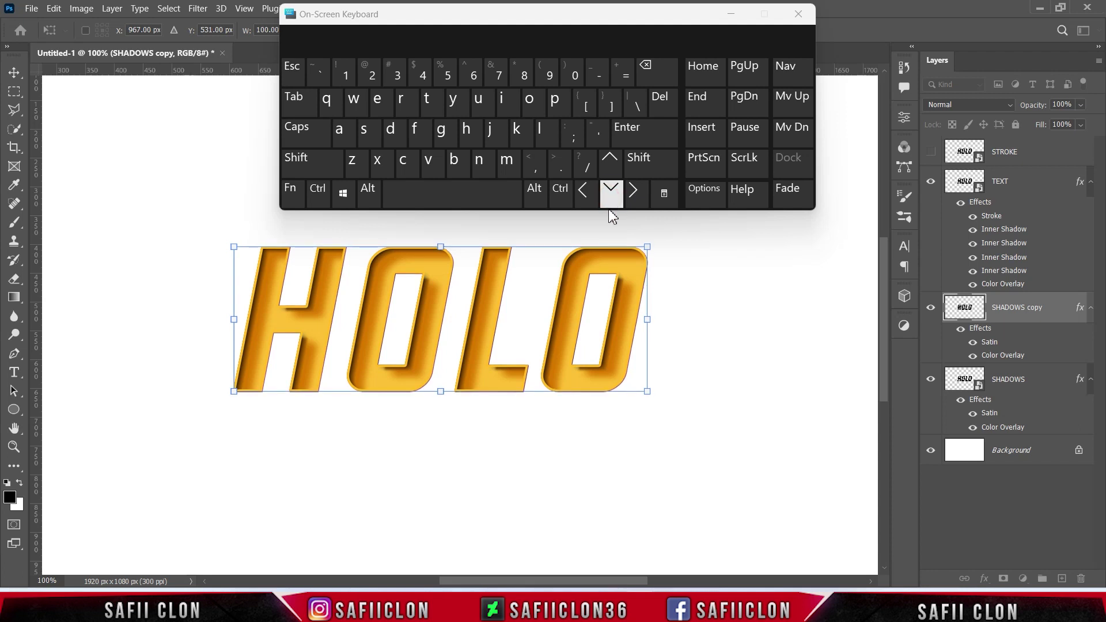
left_click(728, 16)
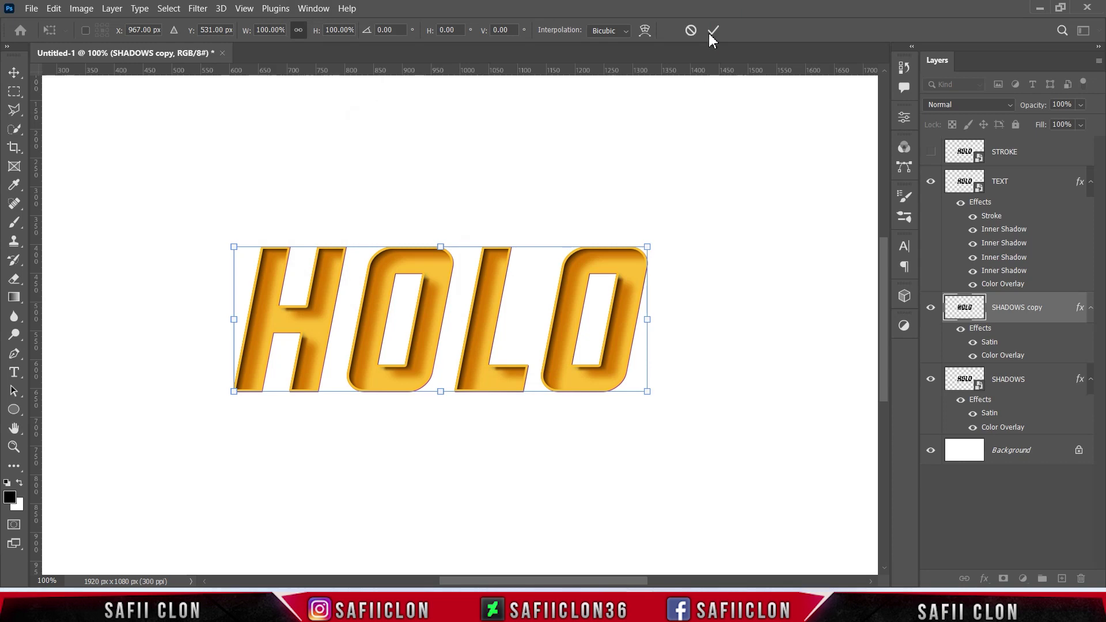
left_click(714, 30)
key("t")
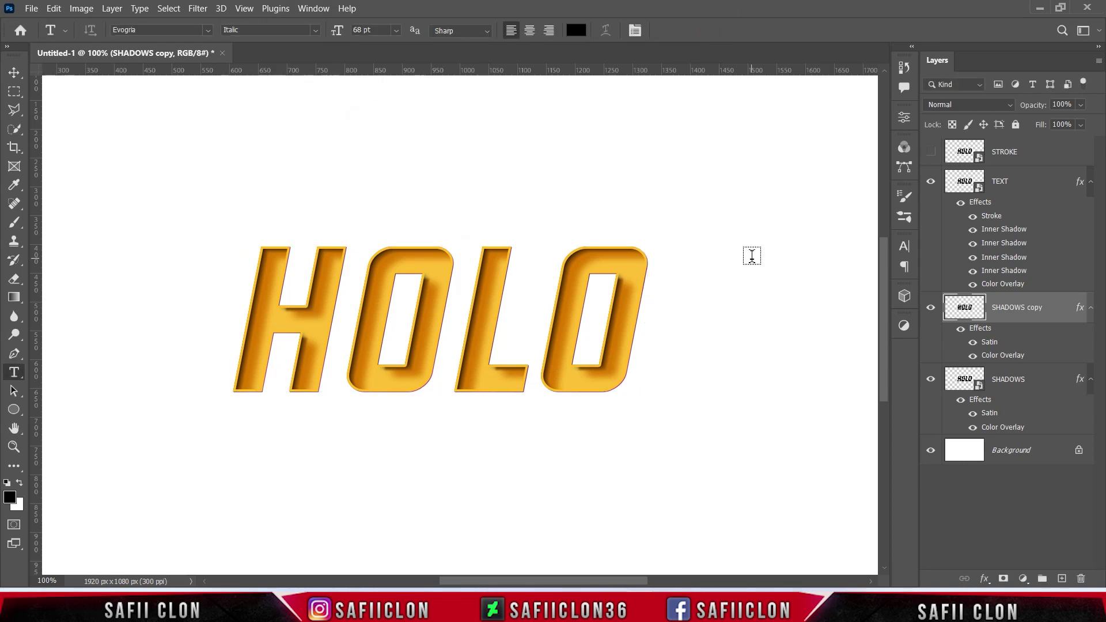
Step: Delete the test SHADOWS copy layer
right_click(1037, 306)
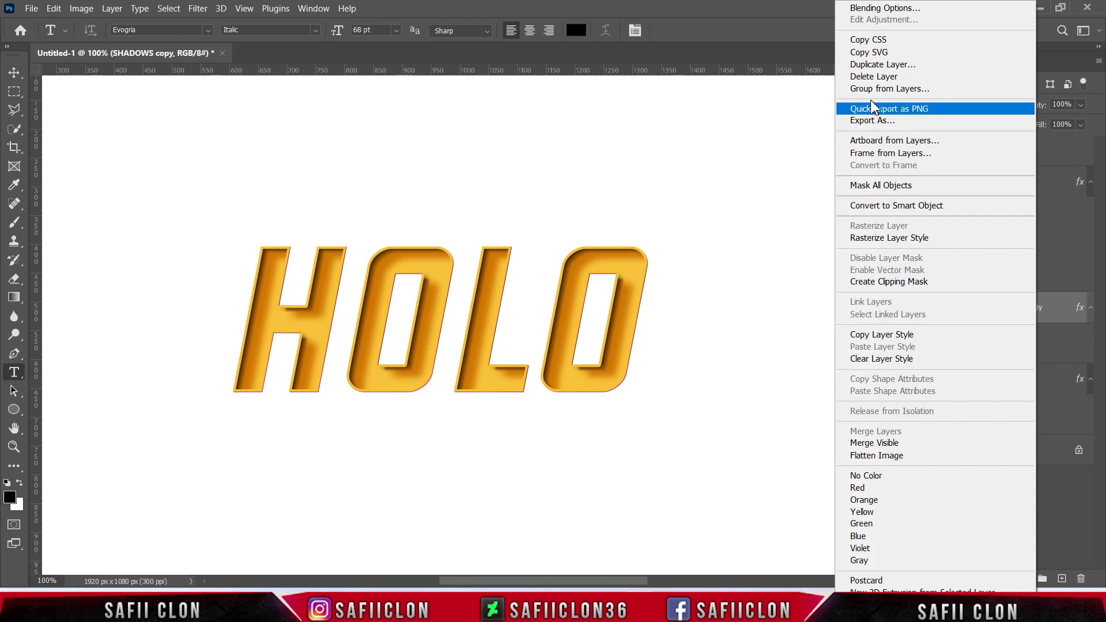
left_click(873, 76)
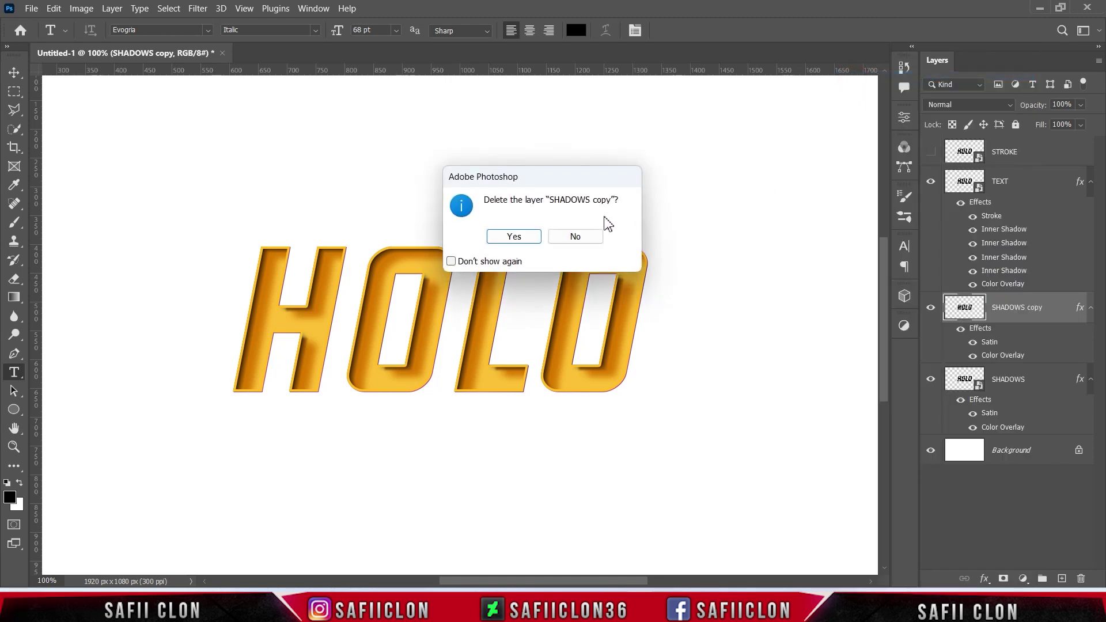
left_click(520, 237)
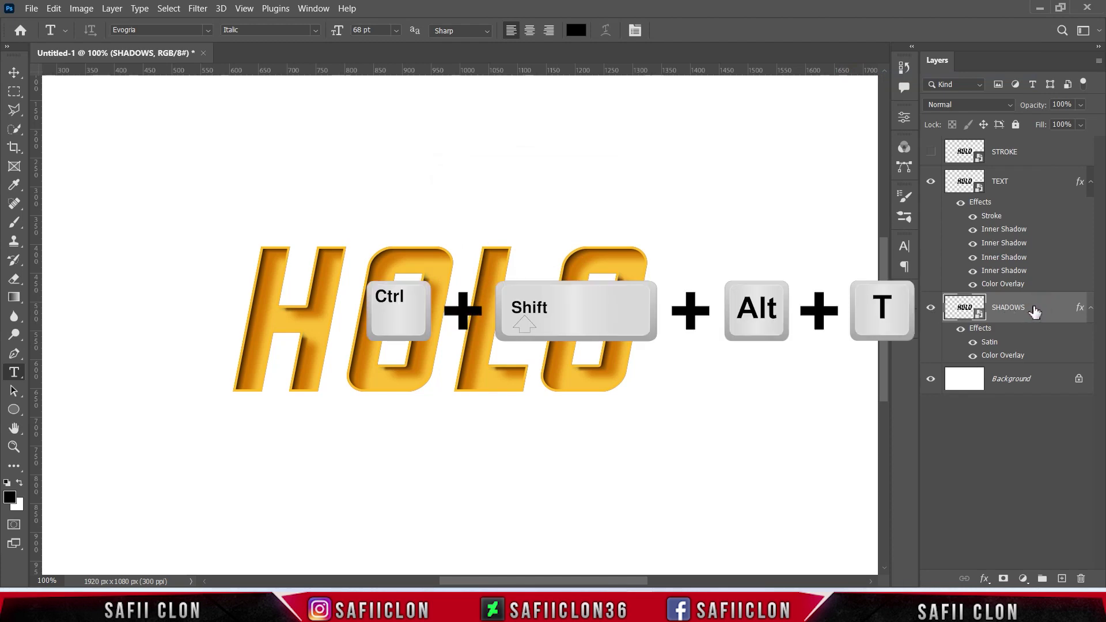
Step: Repeat duplicate-and-offset to build copies up to 20, then select all SHADOWS layers
key("ctrl+shift+alt+t")
key("ctrl+shift+alt+t")
key("ctrl+shift+alt+t")
key("ctrl+shift+alt+t")
key("ctrl+shift+alt+t")
key("ctrl+shift+alt+t")
key("ctrl+shift+alt+t")
key("ctrl+shift+alt+t")
key("ctrl+shift+alt+t")
key("ctrl+shift+alt+t")
key("ctrl+shift+alt+t")
key("ctrl+shift+alt+t")
key("ctrl+shift+alt+t")
key("ctrl+shift+alt+t")
key("ctrl+shift+alt+t")
key("ctrl+shift+alt+t")
key("ctrl+shift+alt+t")
key("ctrl+shift+alt+t")
key("ctrl+shift+alt+t")
key("ctrl+shift+alt+t")
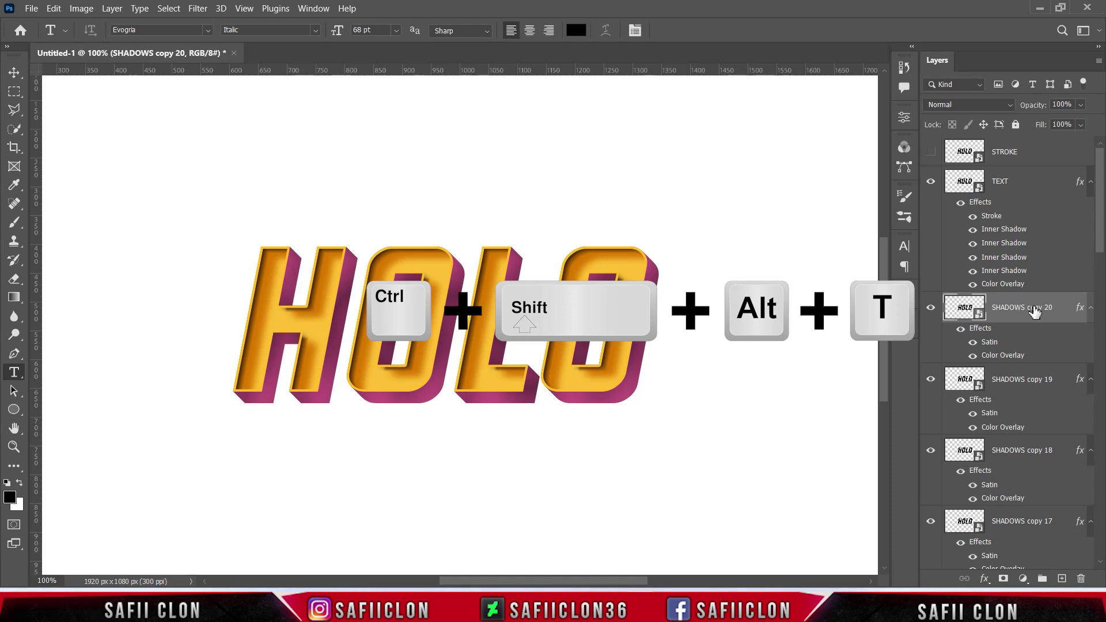
left_click(1062, 304)
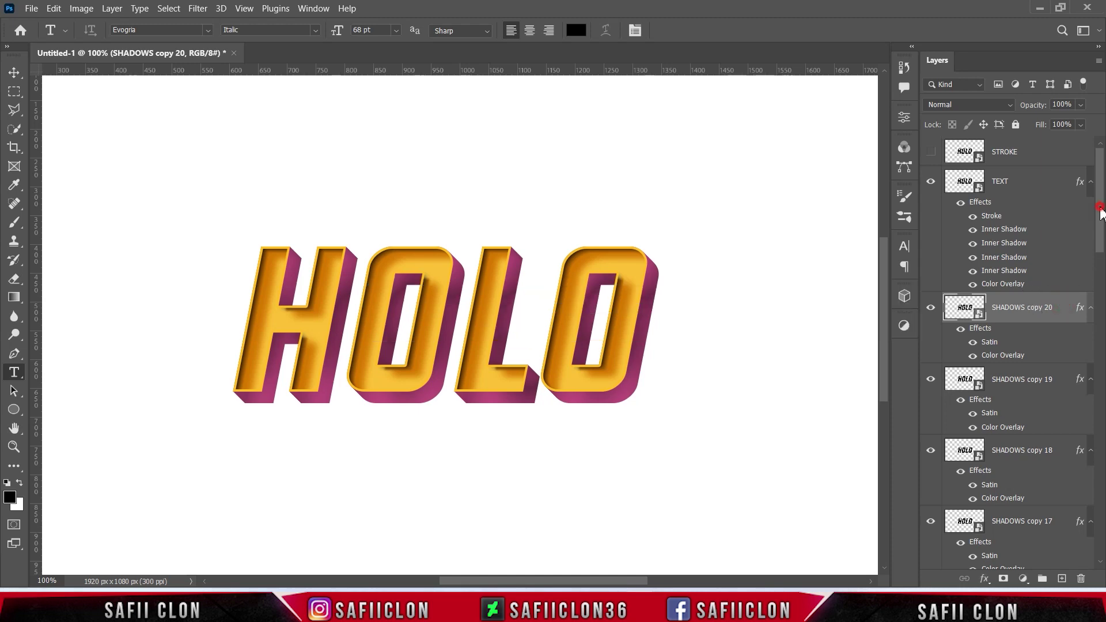
left_click_drag(1100, 211, 1100, 515)
left_click(1043, 488, "shift")
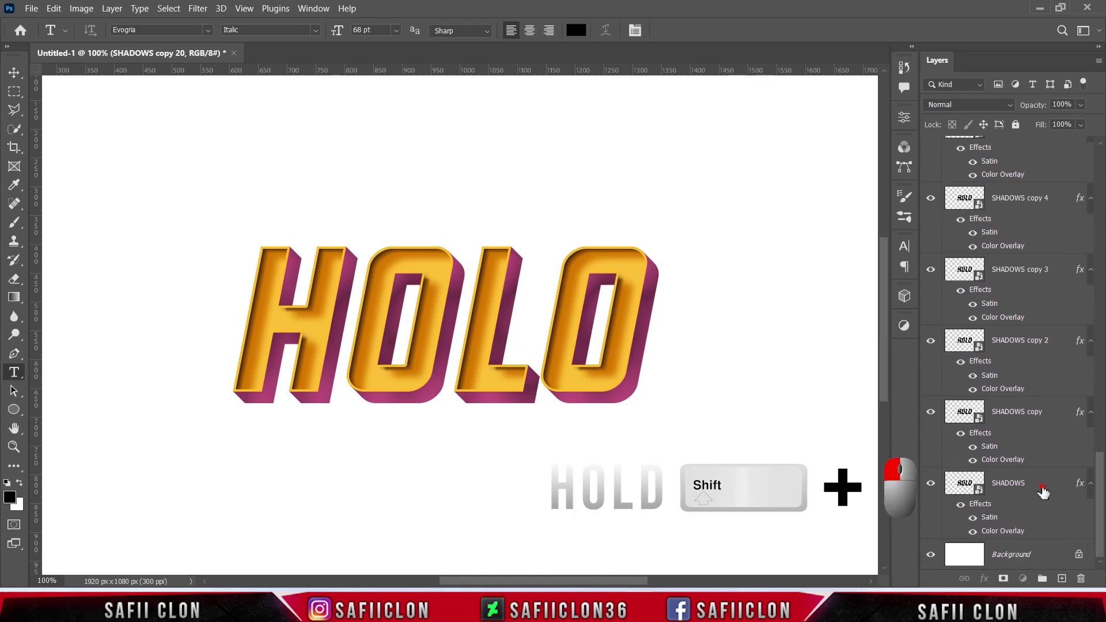
Step: Group the selected shadow layers into a group named 3D
right_click(1039, 486)
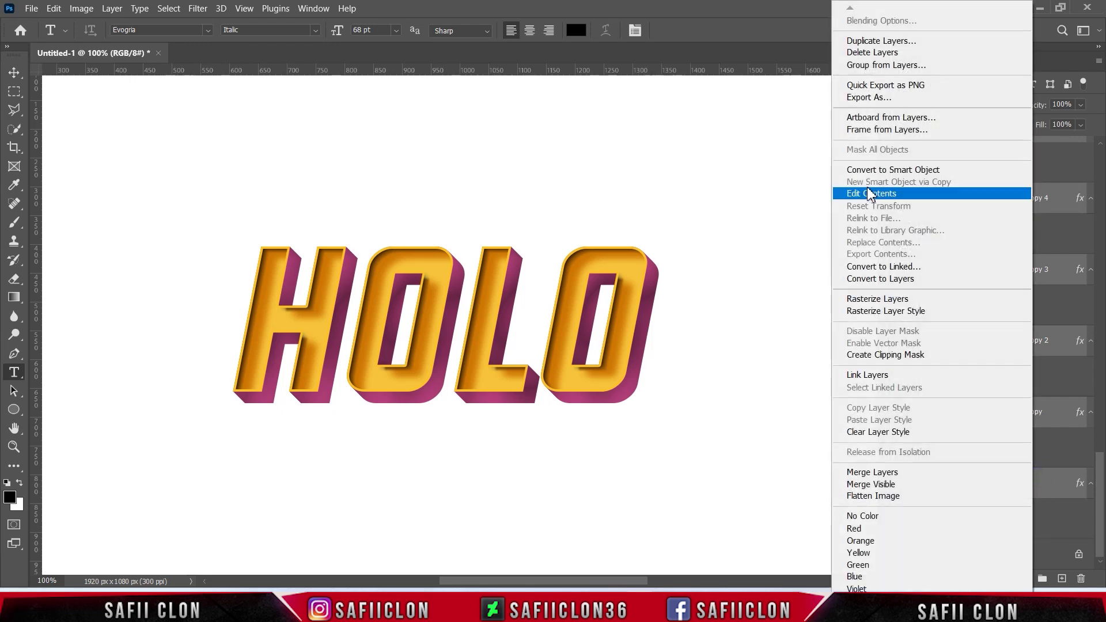
left_click(870, 64)
type("3D")
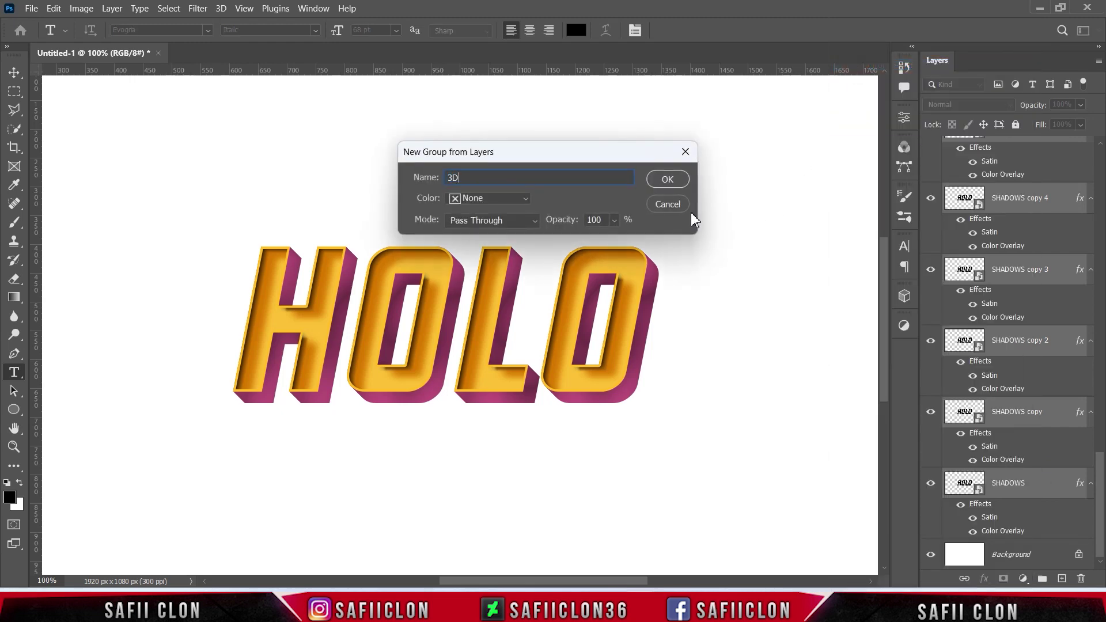
left_click(667, 180)
Step: Check the 3D group's visibility, then select and show the STROKE layer
left_click(930, 301)
left_click(931, 301)
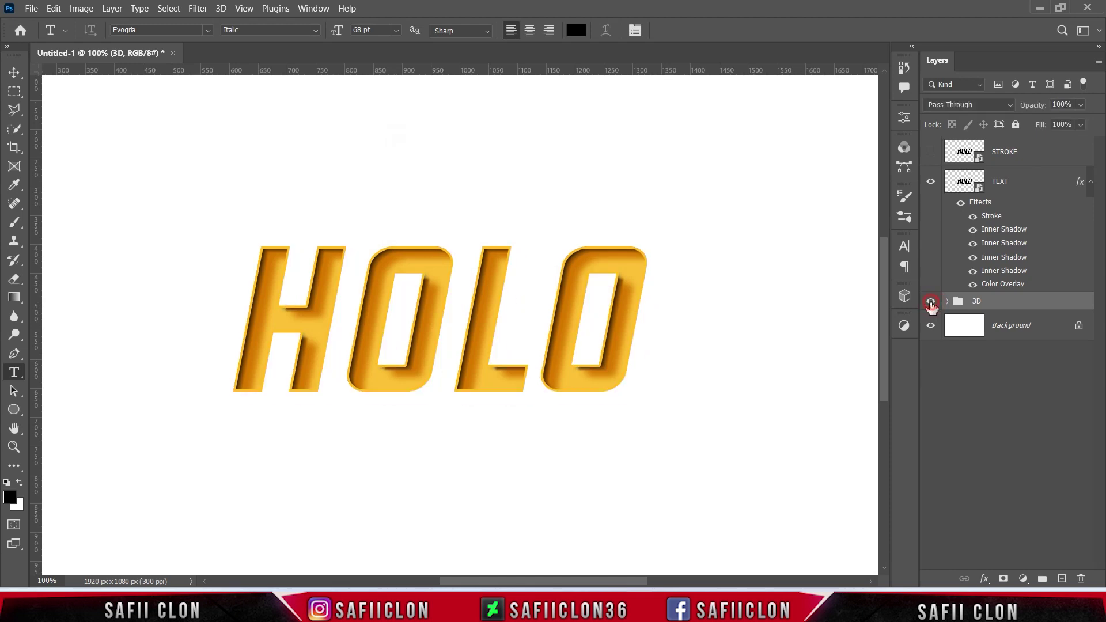
left_click(1038, 159)
left_click(931, 152)
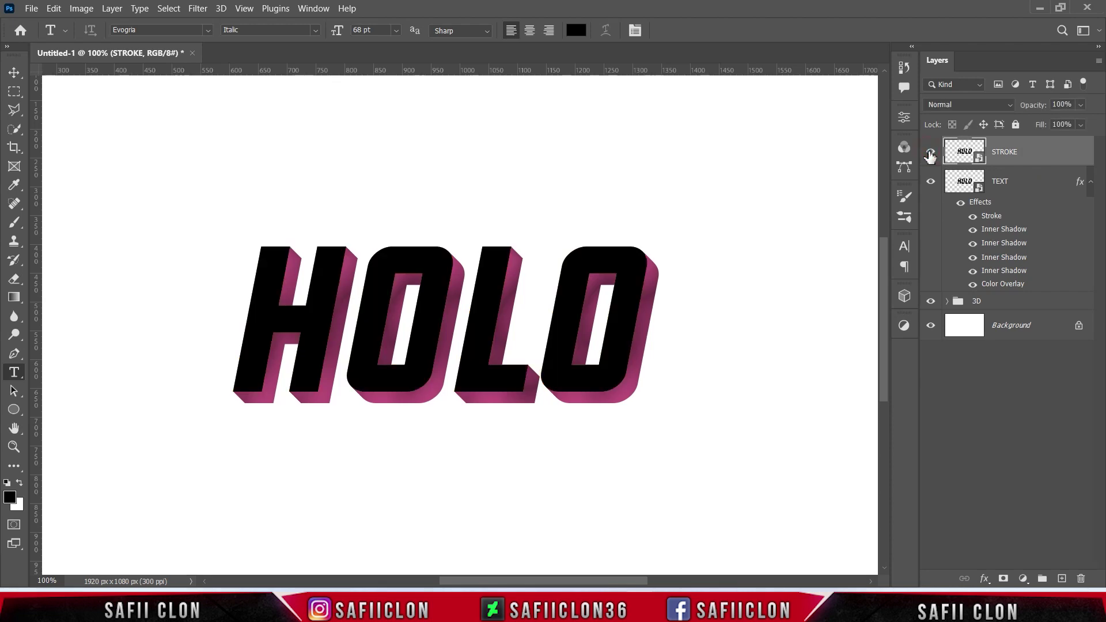
Step: Set the STROKE layer's fill opacity to 0% in its blending options
right_click(1039, 152)
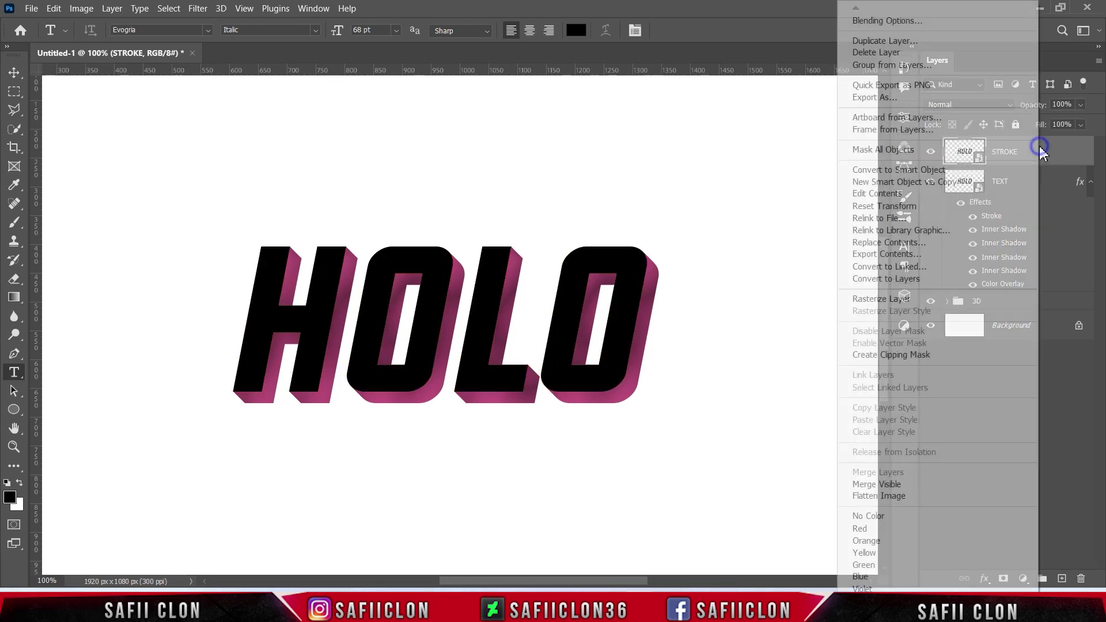
left_click(893, 21)
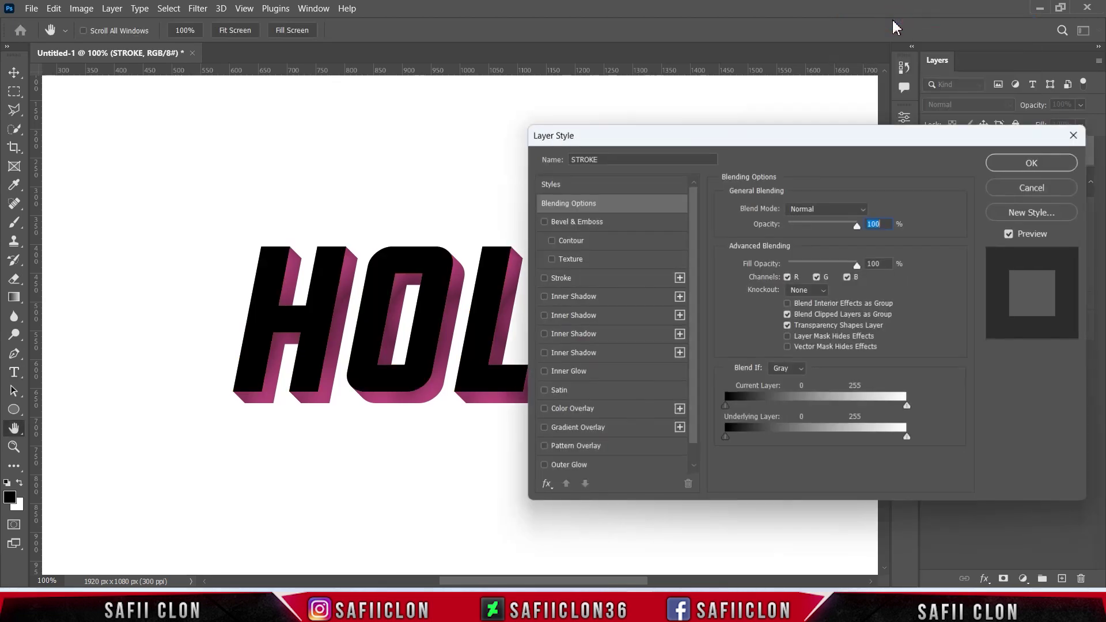
mouse_move(699, 139)
left_mouse_down()
mouse_move(791, 121)
mouse_move(811, 132)
left_mouse_up()
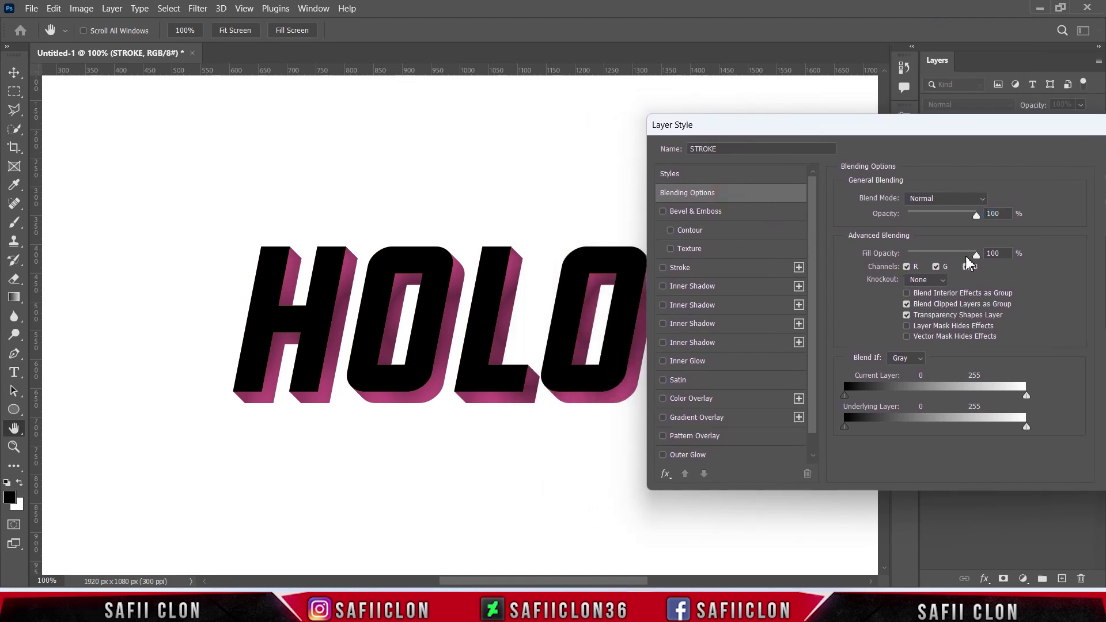
left_click_drag(978, 254, 905, 258)
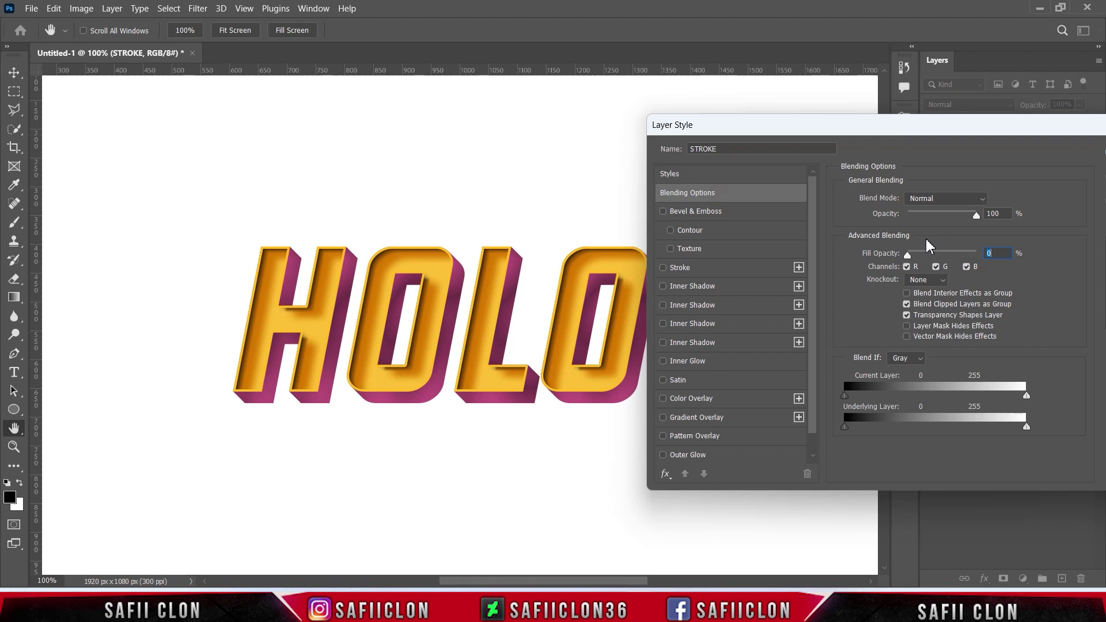
Step: Add a 6 px white inside stroke to the STROKE layer and apply it
left_click(701, 270)
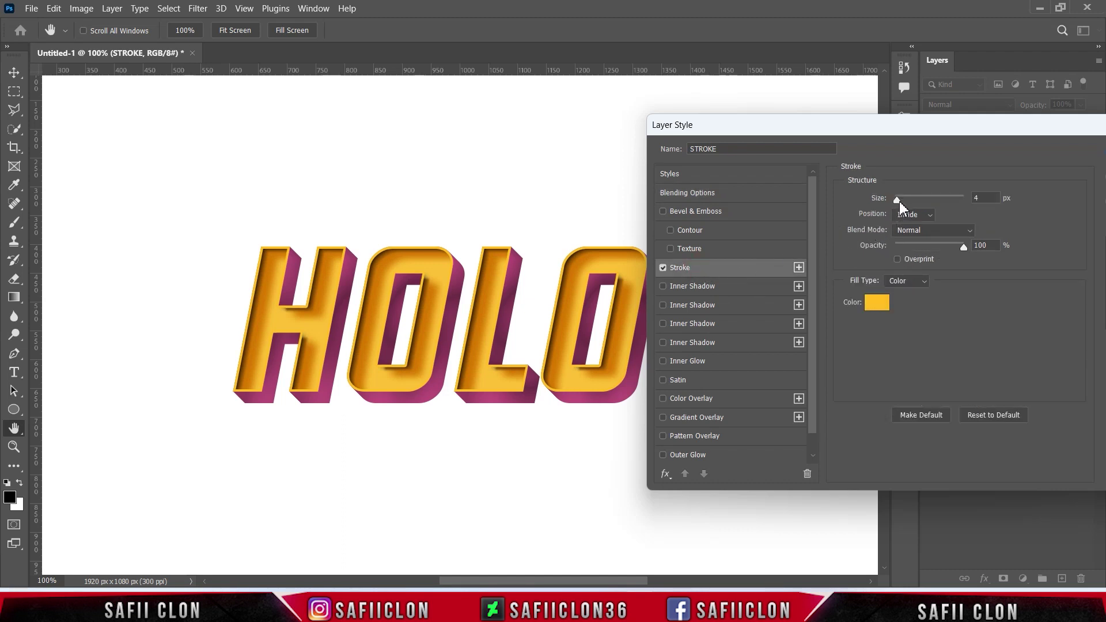
left_click_drag(898, 202, 898, 199)
left_click(875, 307)
left_click_drag(693, 163, 668, 132)
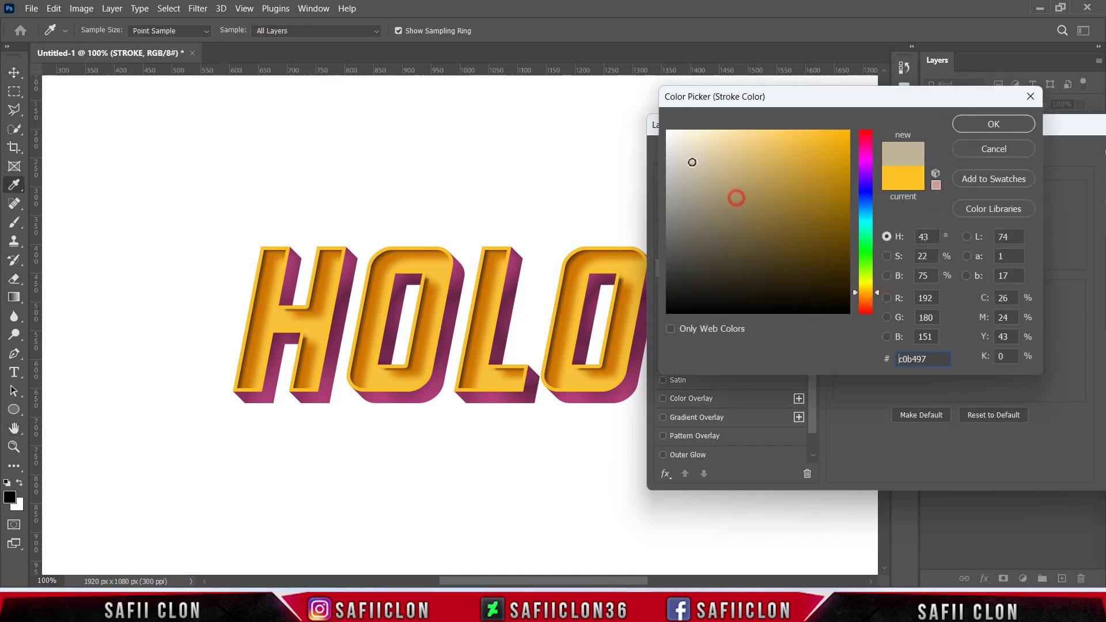
left_click(986, 126)
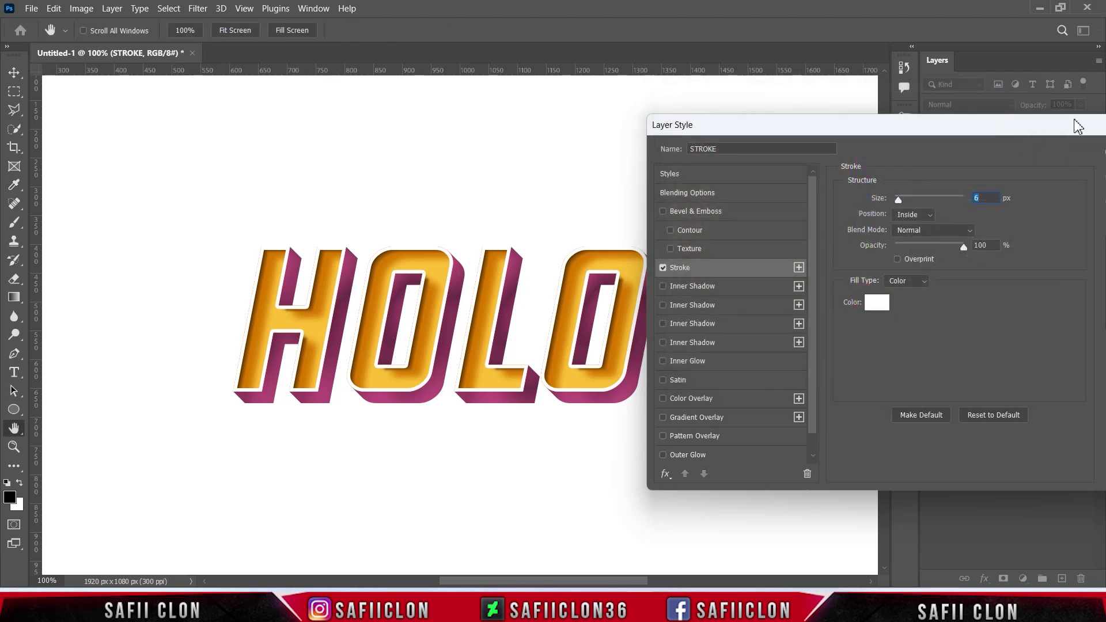
left_click_drag(1083, 130, 762, 133)
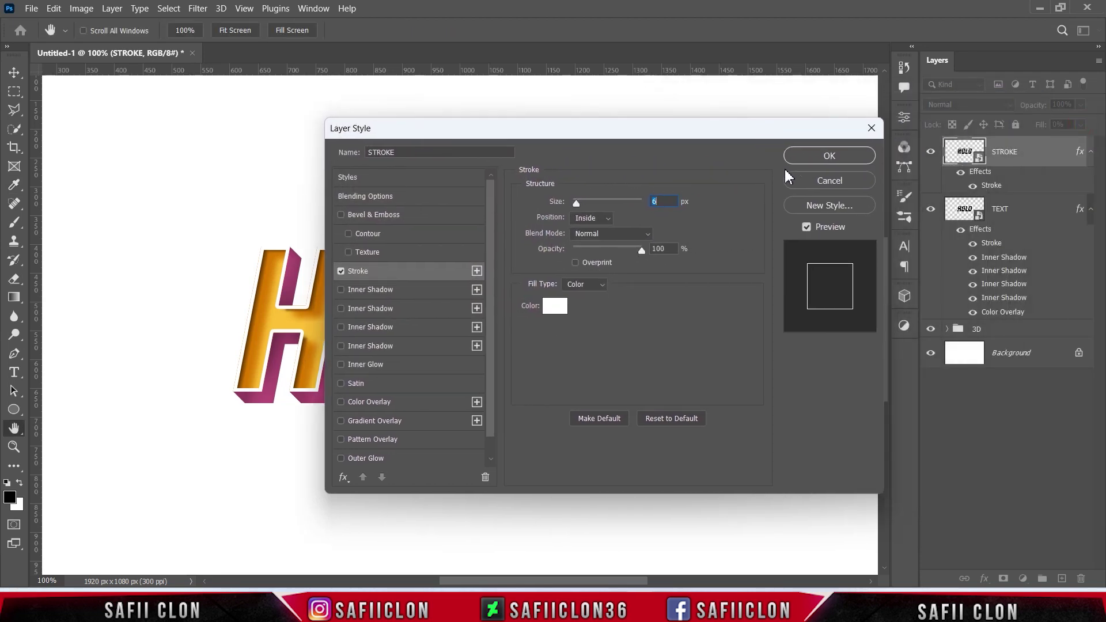
left_click(851, 157)
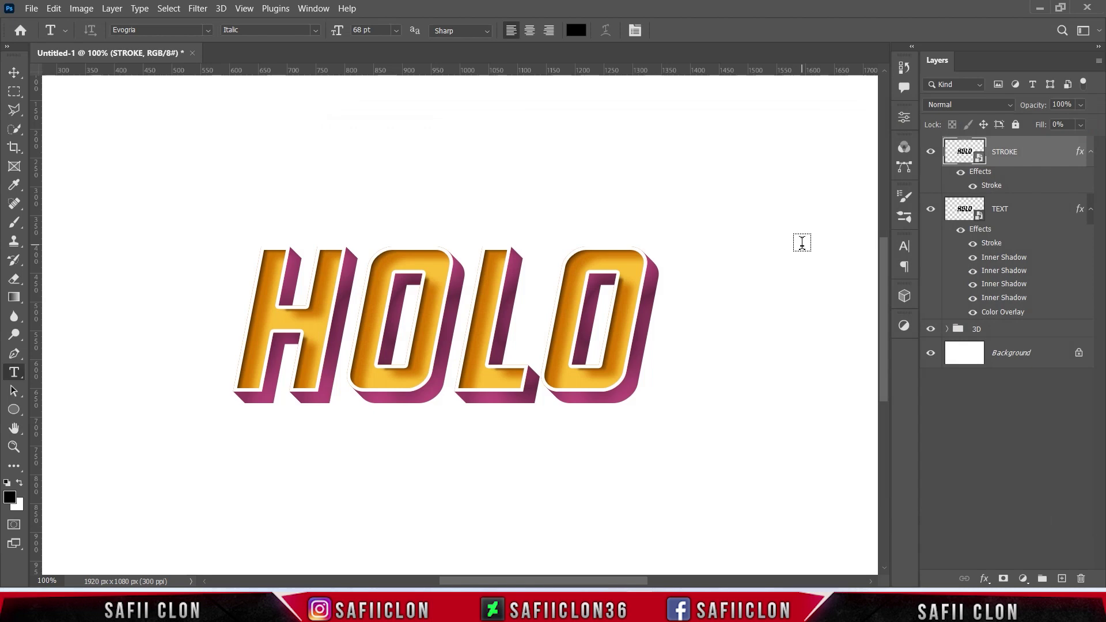
Step: Add a dark teal #092b37 Solid Color fill layer
left_click(931, 152)
left_click(931, 152)
left_click(931, 152)
left_click(1024, 579)
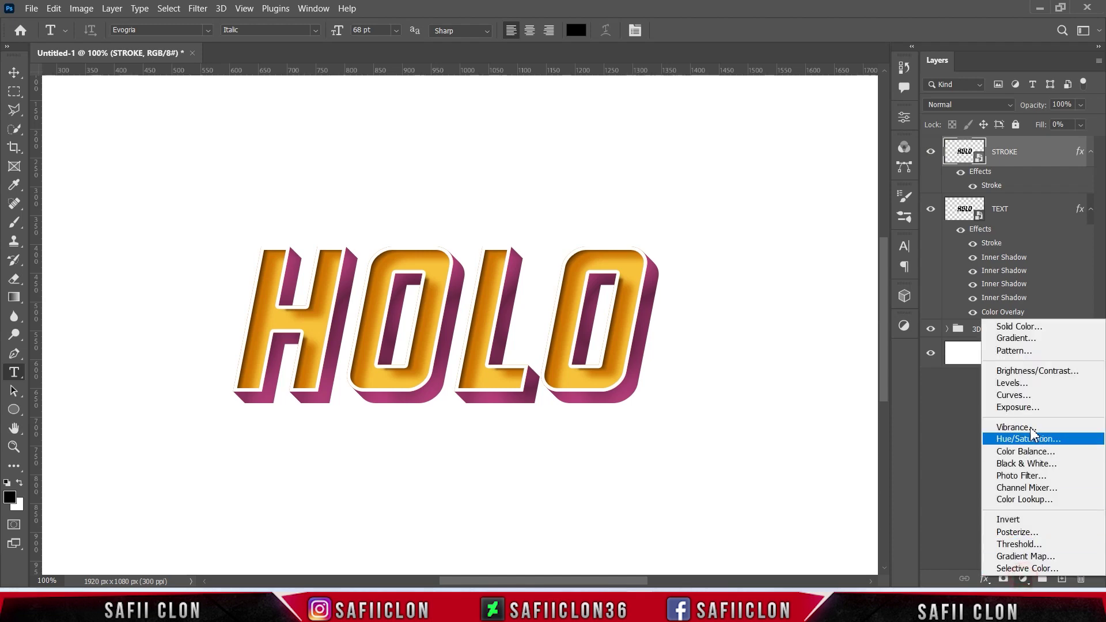
left_click(1036, 326)
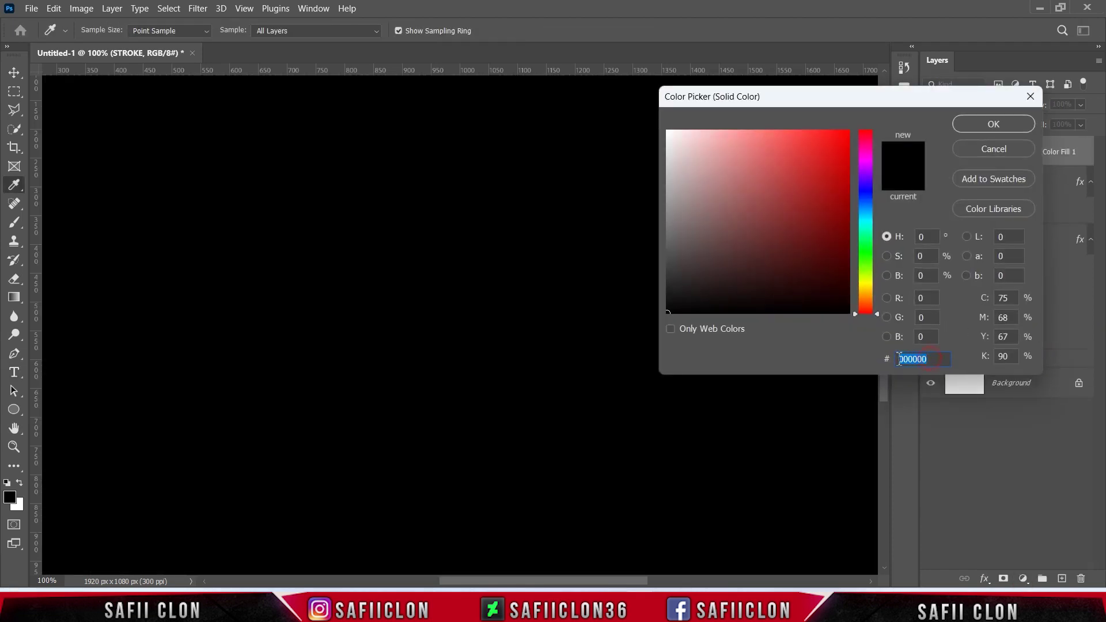
type("09")
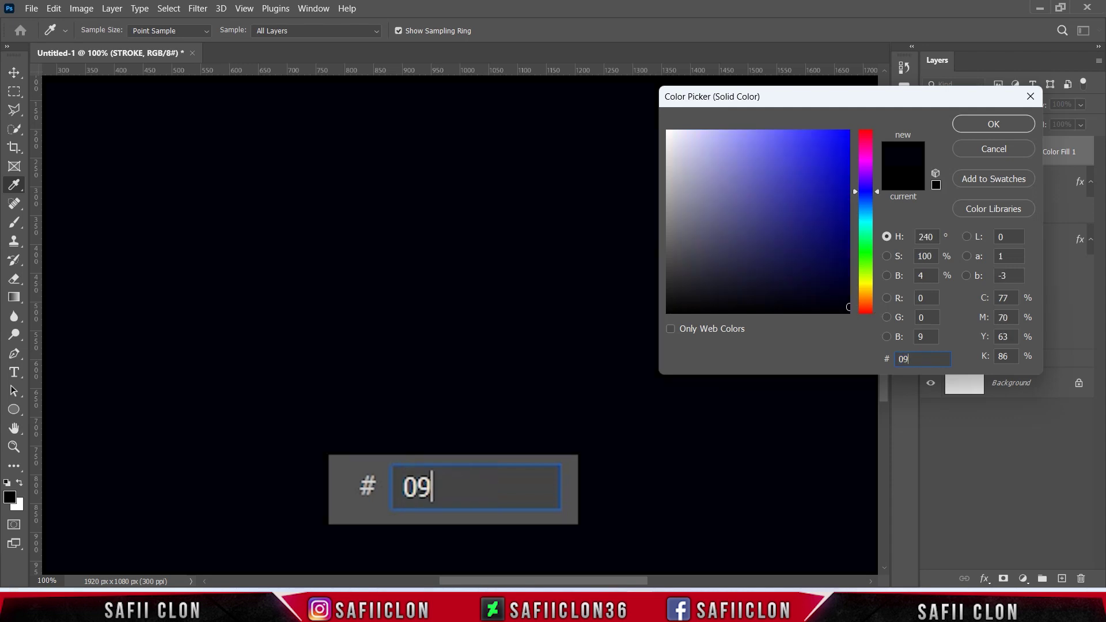
type("2b")
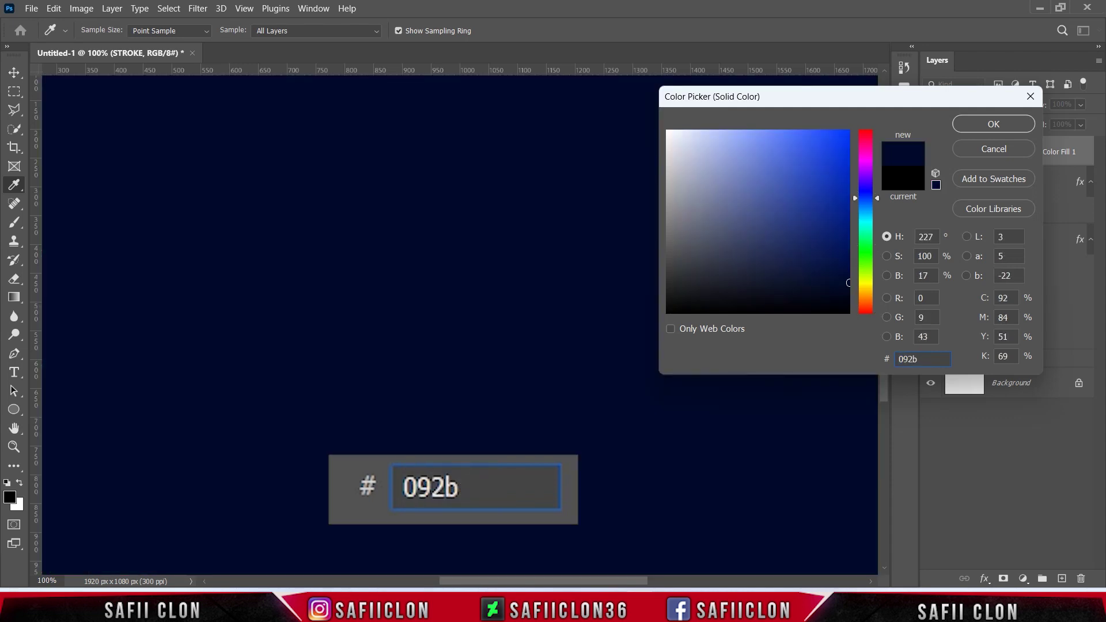
type("37")
left_click_drag(947, 359, 898, 359)
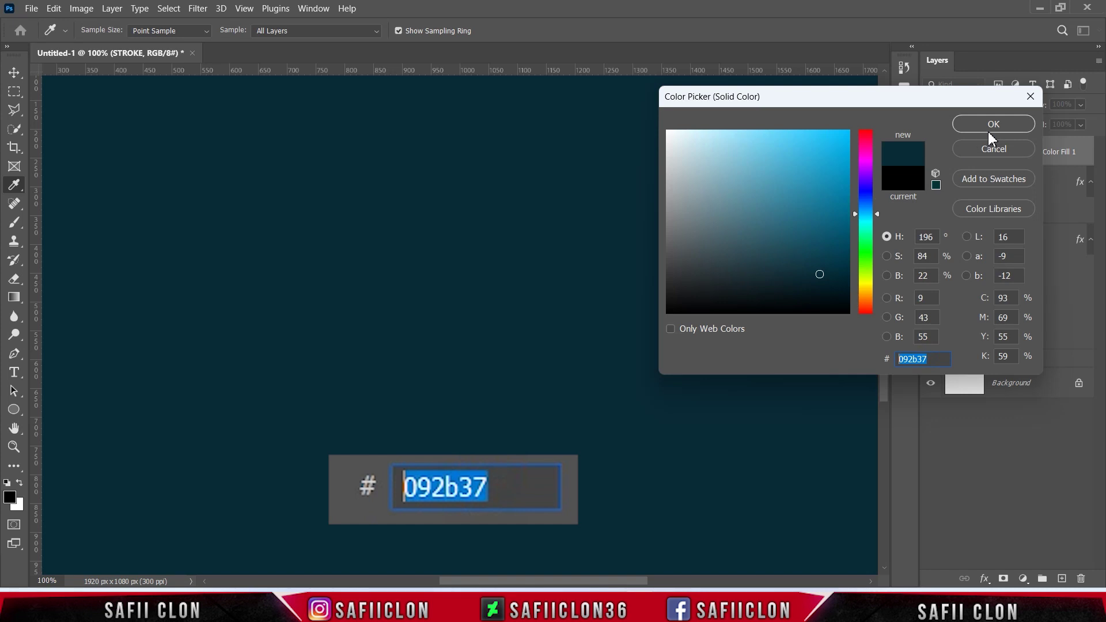
left_click(993, 124)
Step: Move the teal fill just above Background and select the STROKE layer
left_click(931, 151)
left_click_drag(1049, 149, 1049, 369)
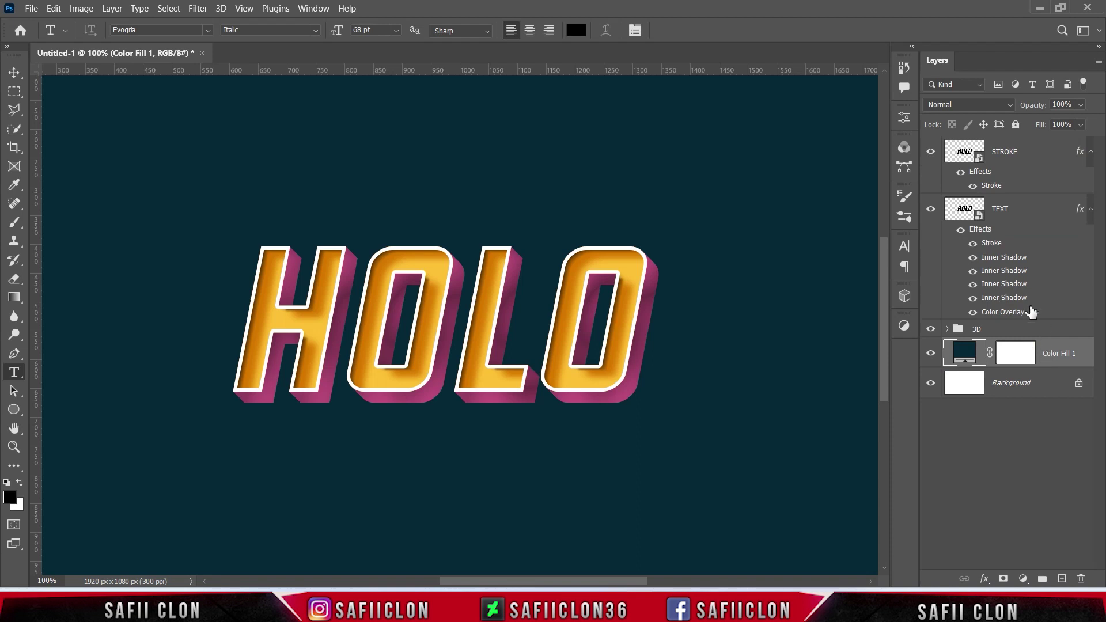
left_click(1029, 158)
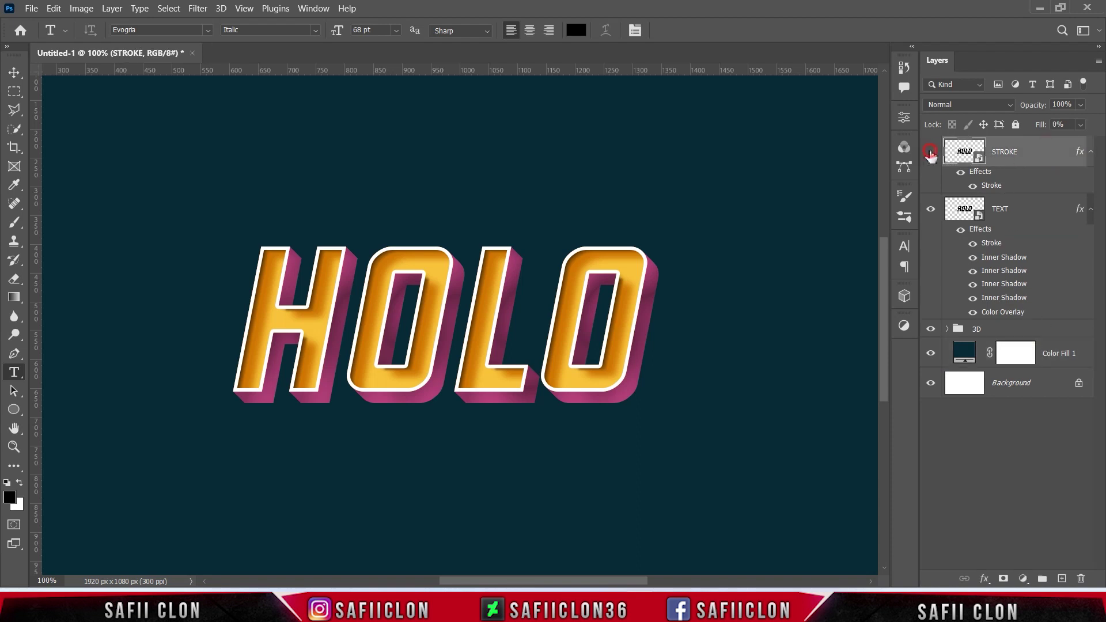
Step: Offset the white STROKE outline up and left of the gold letters and commit
key("ctrl+t")
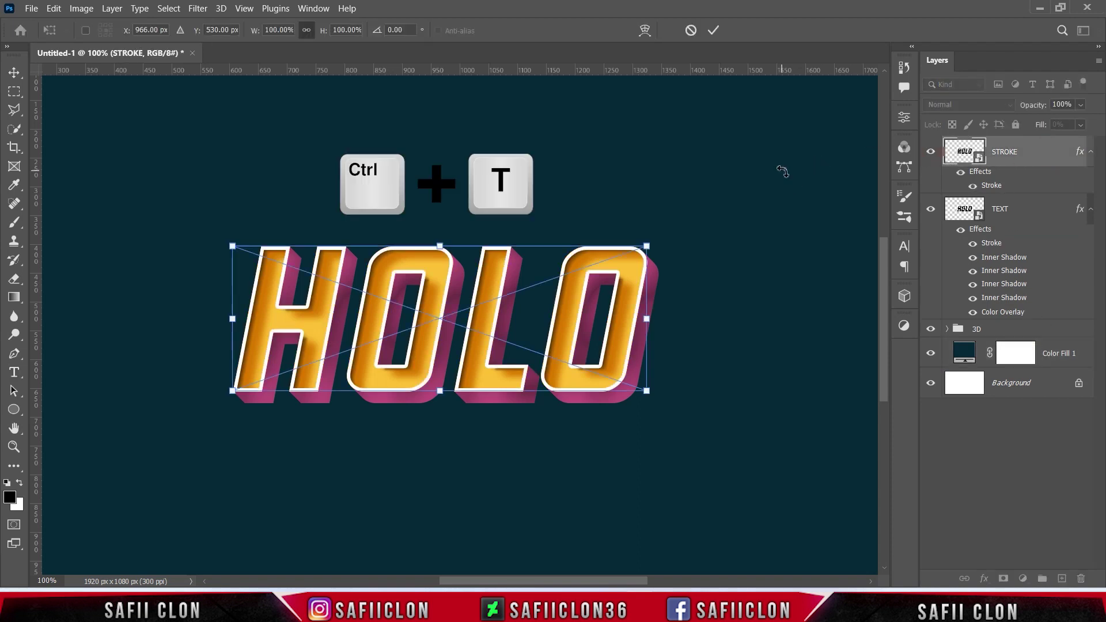
key("Left")
key("Left")
key("Left")
key("Up")
key("Up")
key("Up")
key("shift+Left")
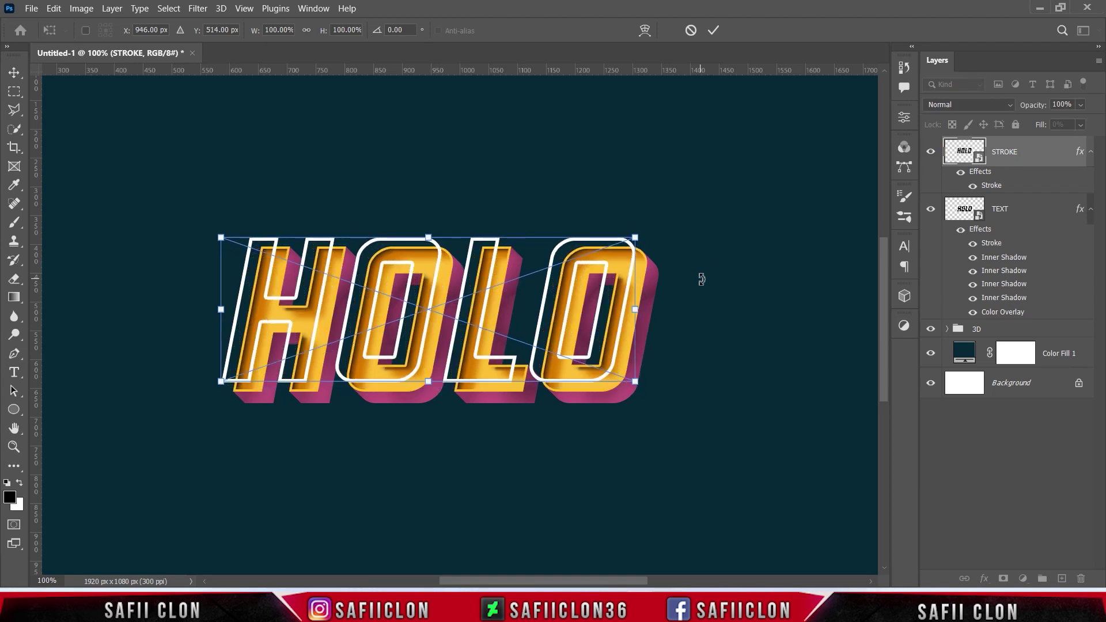
key("shift+Up")
key("Left")
key("Left")
key("Left")
key("shift+Down")
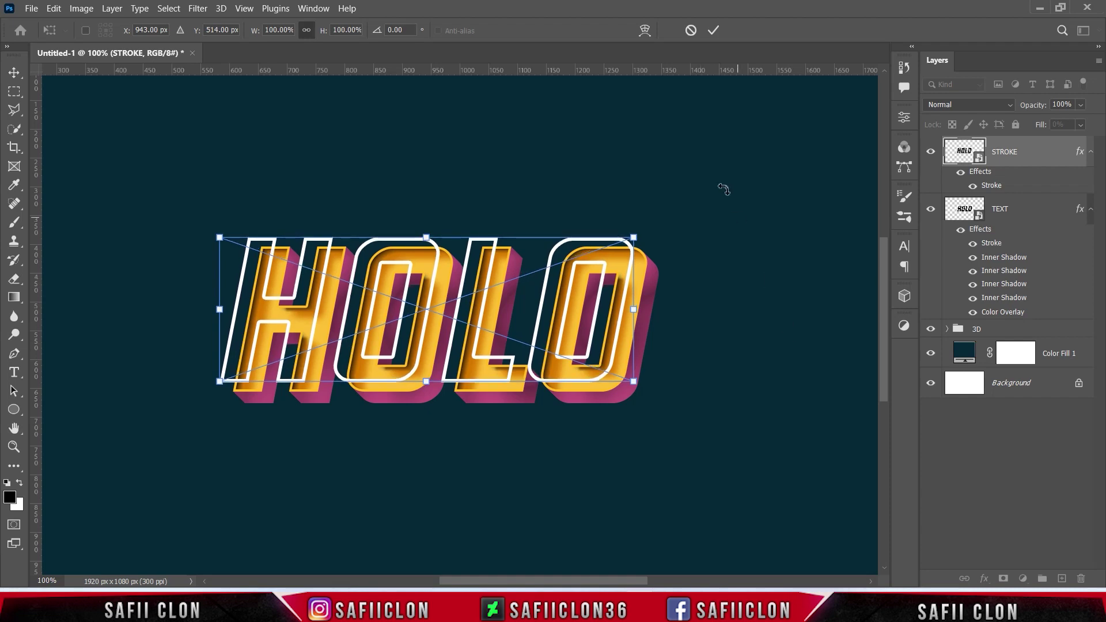
left_click(713, 30)
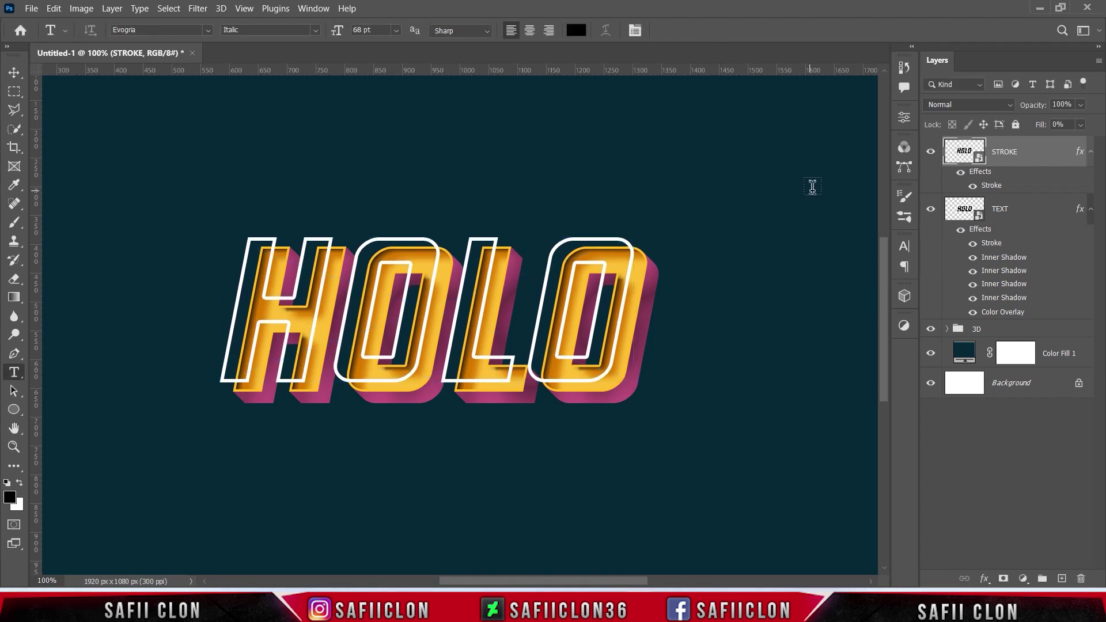
Step: Toggle the outline, gold text and 3D layers to compare, ending with the outline shown
scroll(812, 190, "up", 3)
scroll(812, 190, "down", 5)
scroll(812, 190, "up", 3)
scroll(813, 188, "down", 1)
left_click(930, 152)
left_click(930, 208)
left_click(931, 209)
left_click(930, 328)
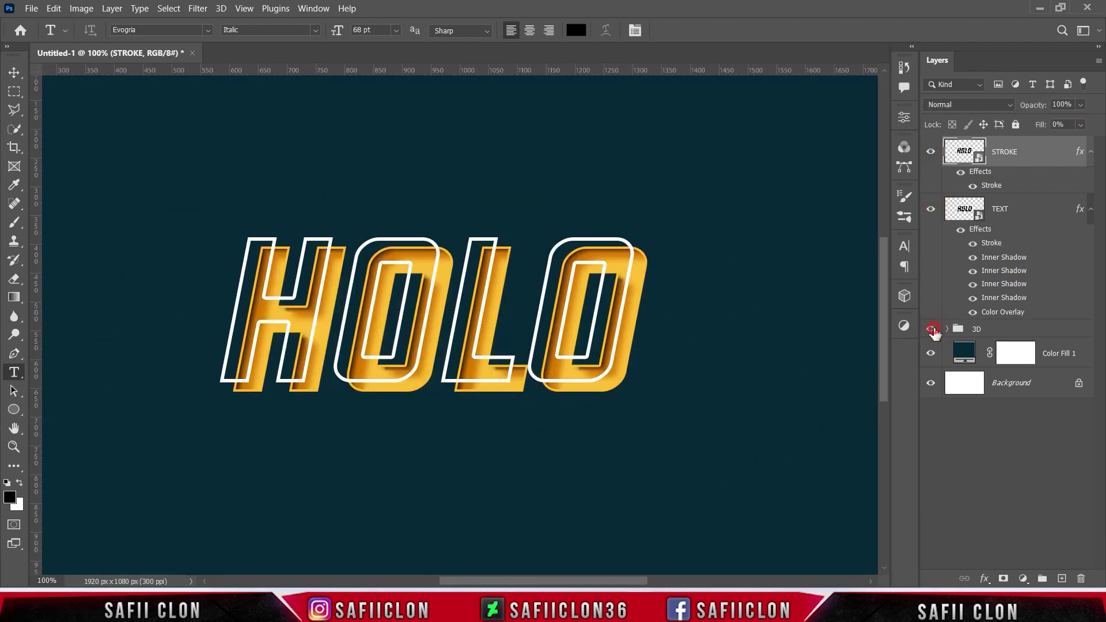
left_click(931, 152)
scroll(830, 253, "up", 2)
scroll(832, 257, "down", 2)
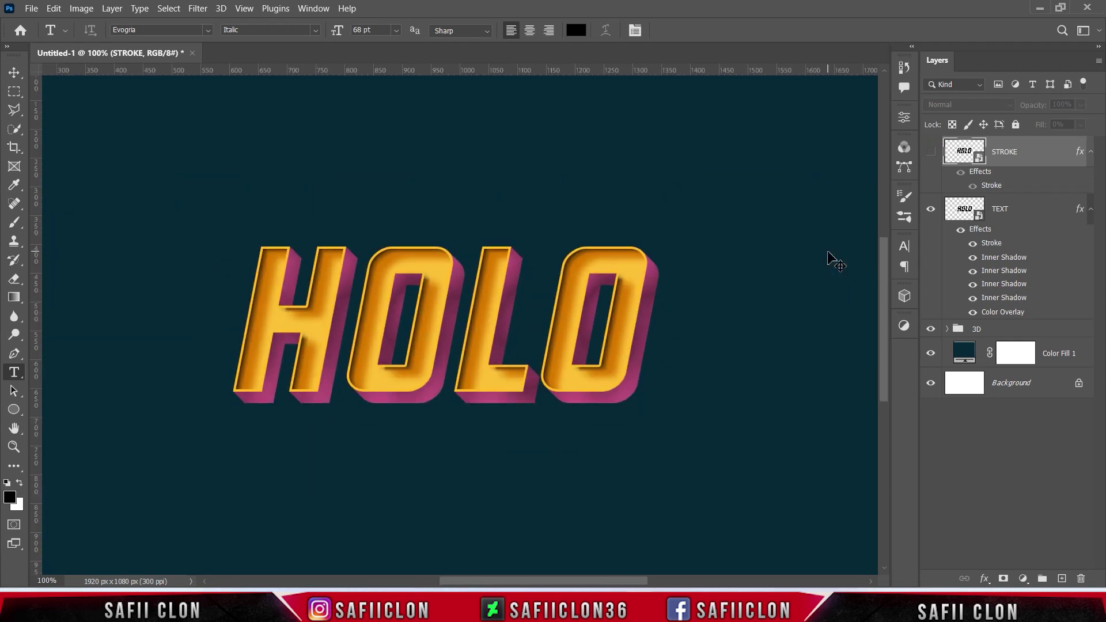
scroll(835, 263, "down", 2)
scroll(834, 256, "up", 1)
left_click(930, 151)
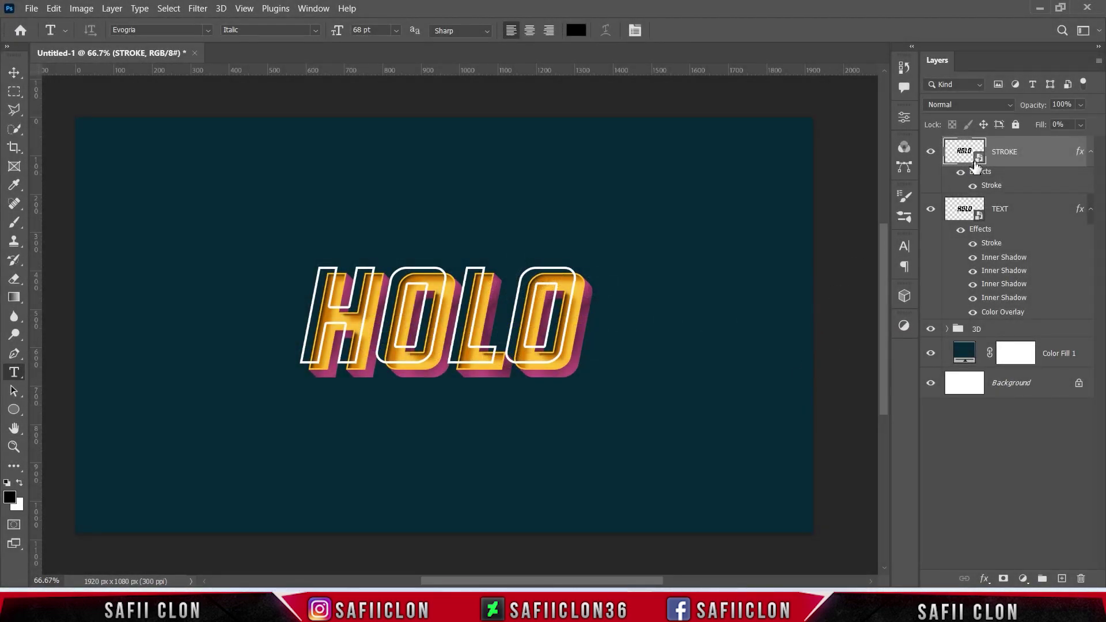
Step: Replace the word HOLO with TEXT inside the smart object
double_click(979, 161)
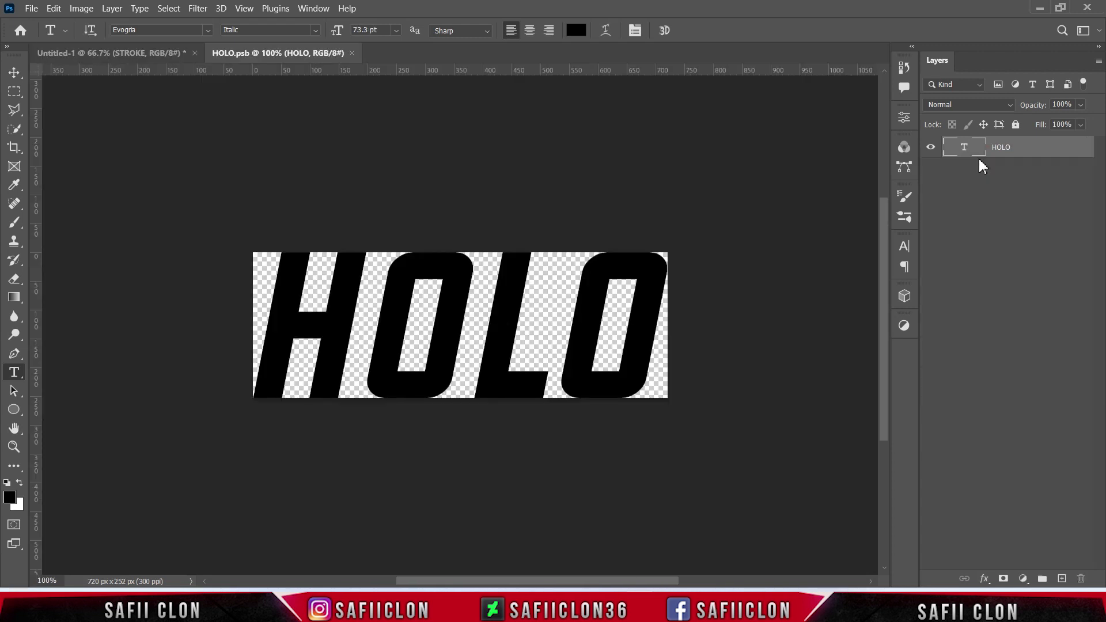
left_click(379, 311)
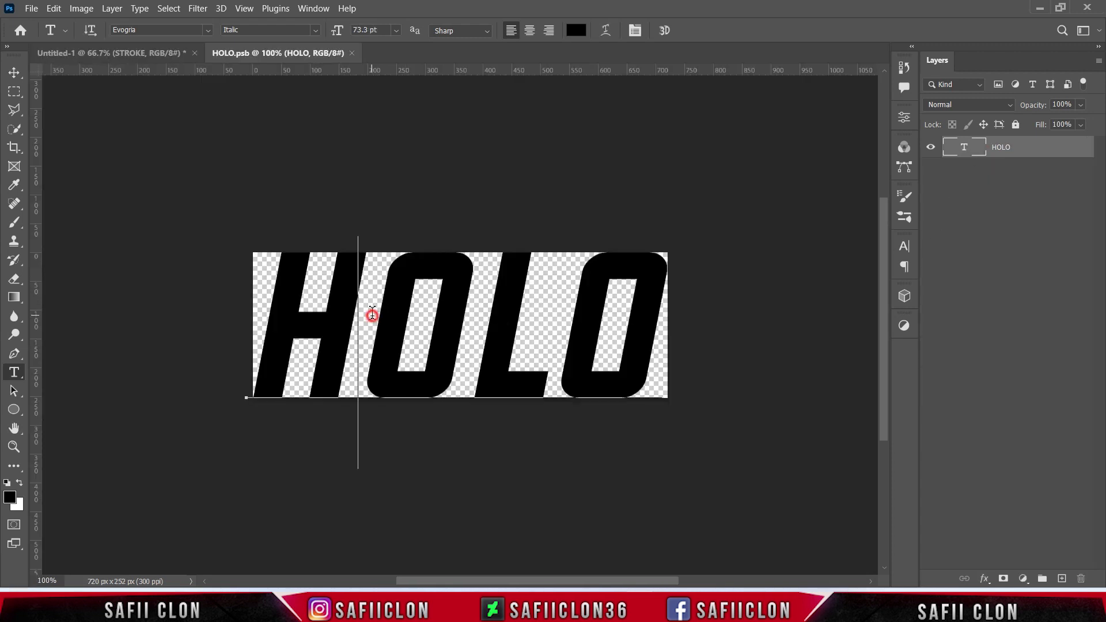
mouse_move(257, 313)
left_mouse_down()
mouse_move(572, 301)
mouse_move(724, 266)
left_mouse_up()
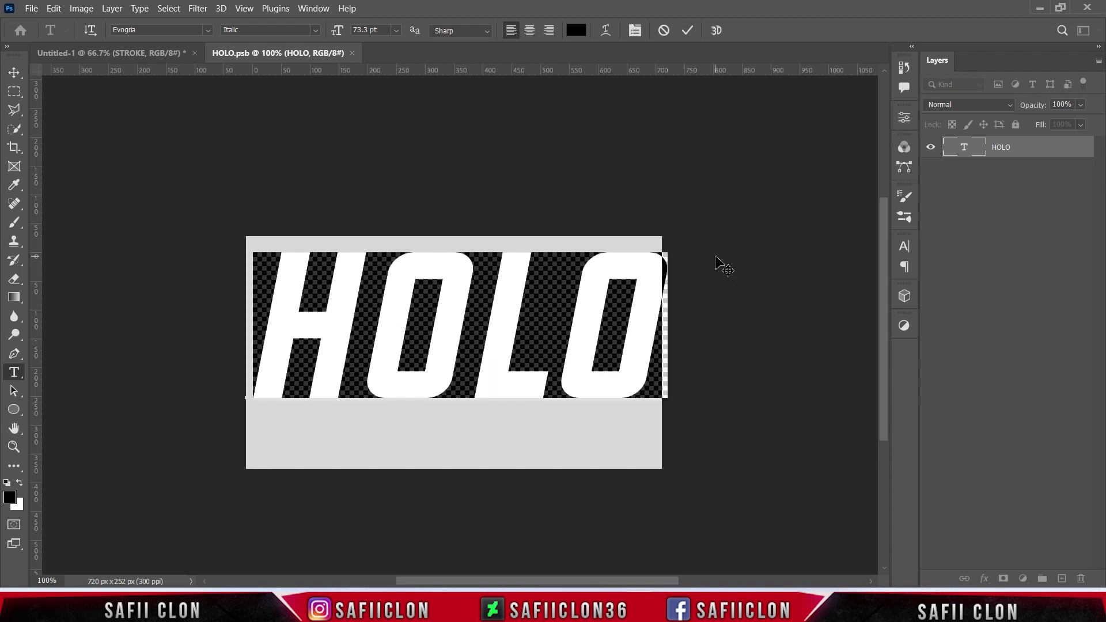
type("TEXT")
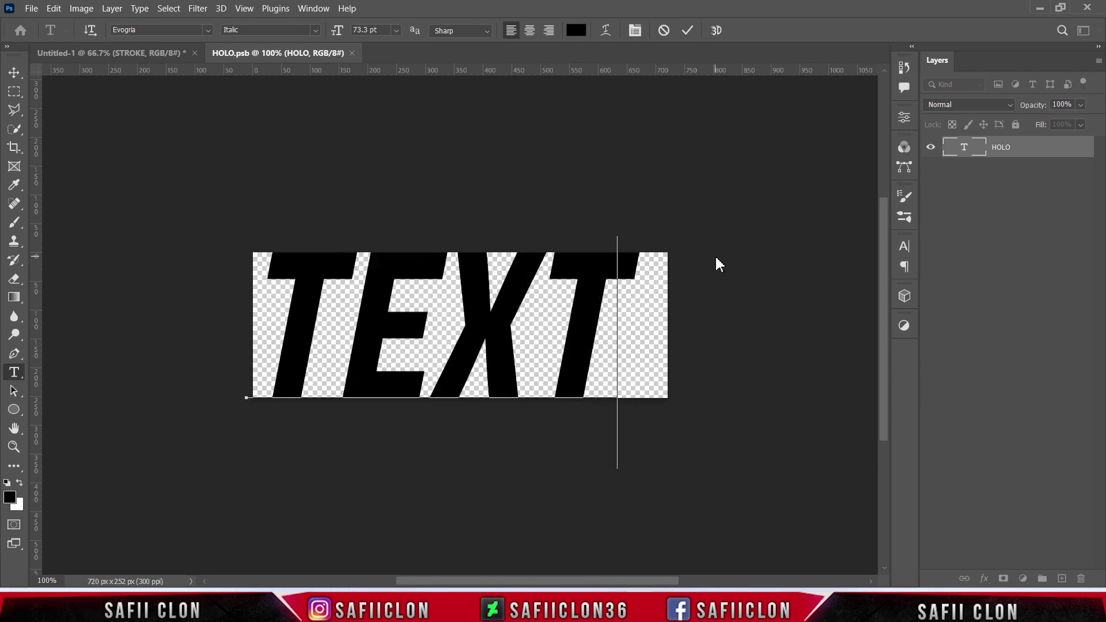
left_click_drag(614, 308, 264, 271)
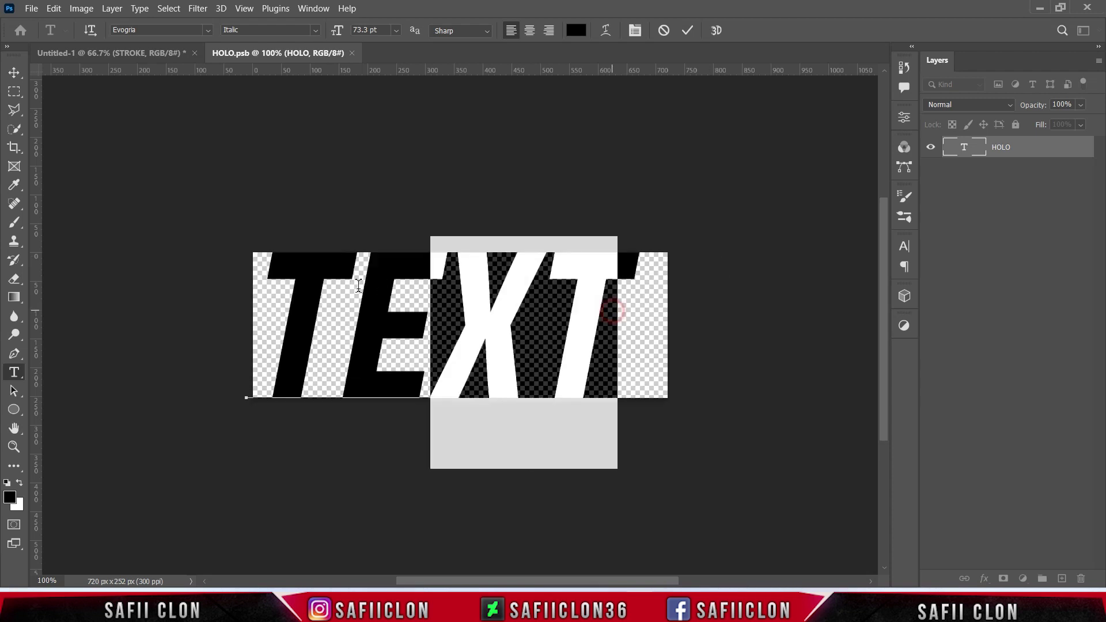
left_click(690, 27)
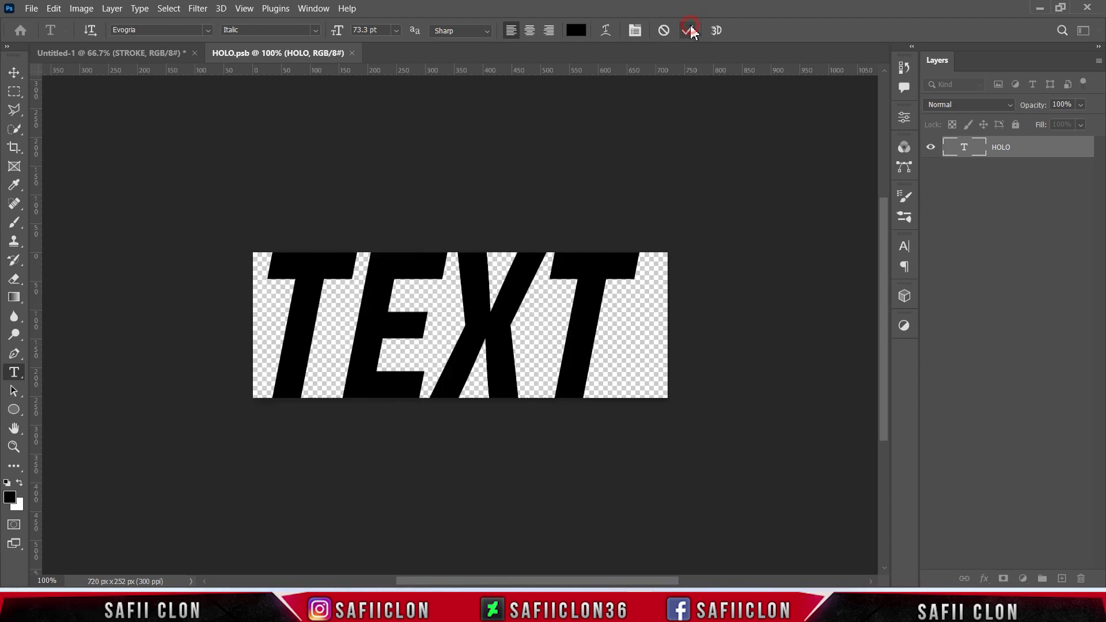
Step: Save the smart object and return to the Untitled-1 composition
left_click(31, 8)
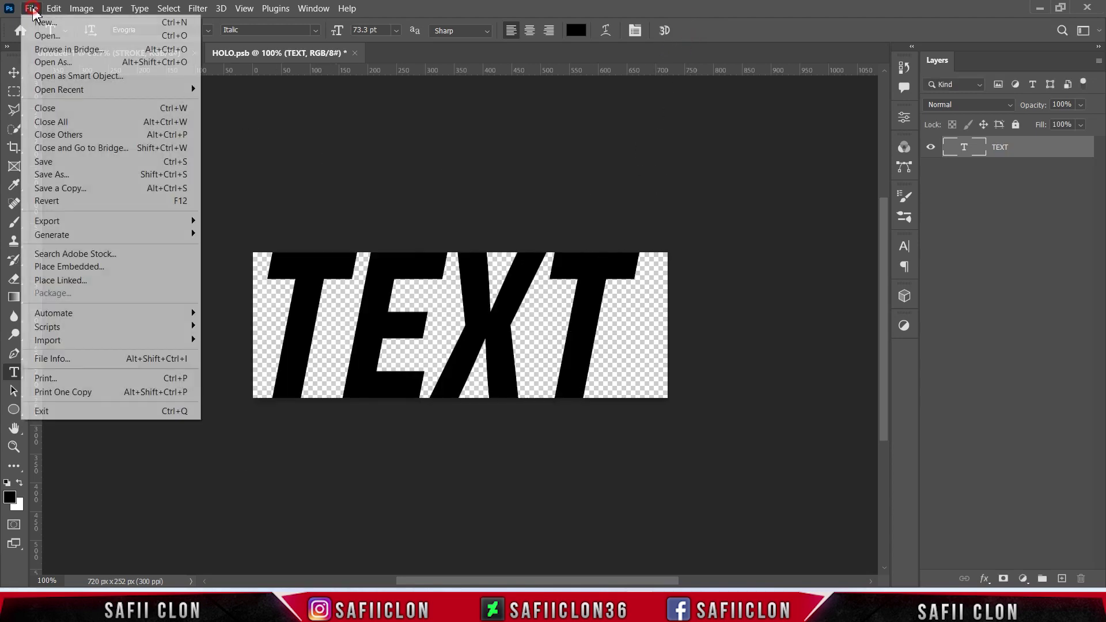
left_click(56, 167)
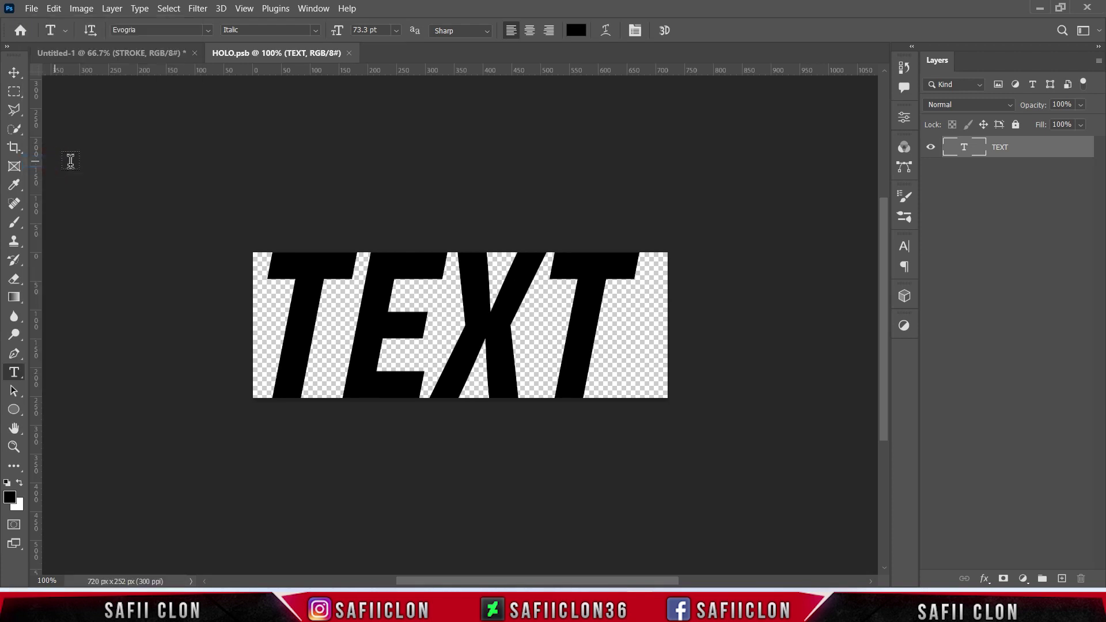
left_click(140, 54)
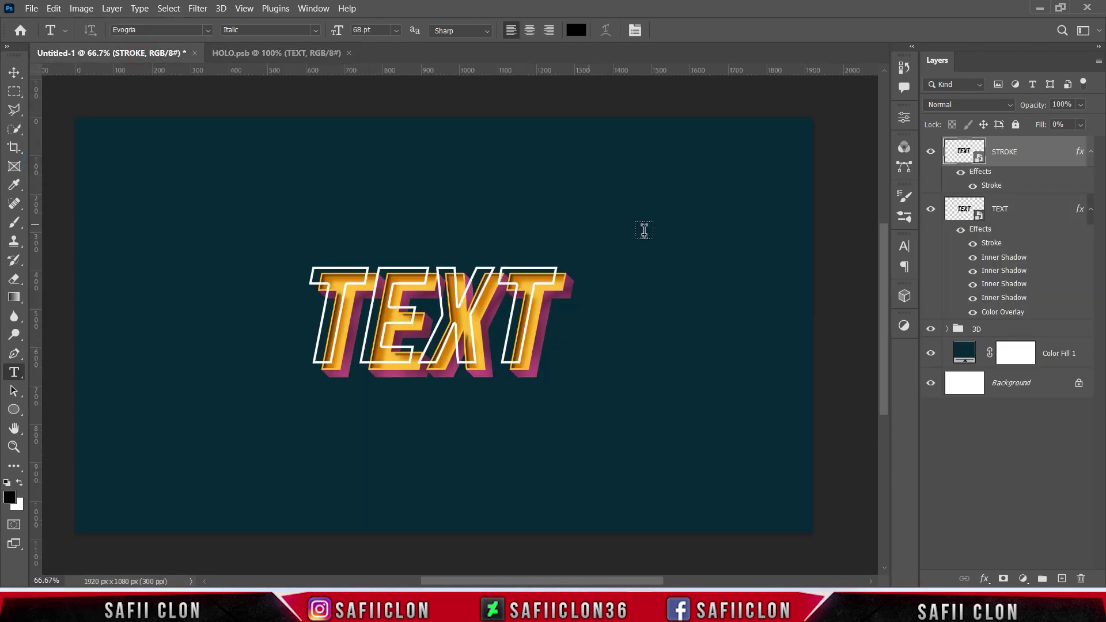
Step: Toggle the white outline, gold text and pink extrusion layers on and off to preview each effect
key("ctrl+plus")
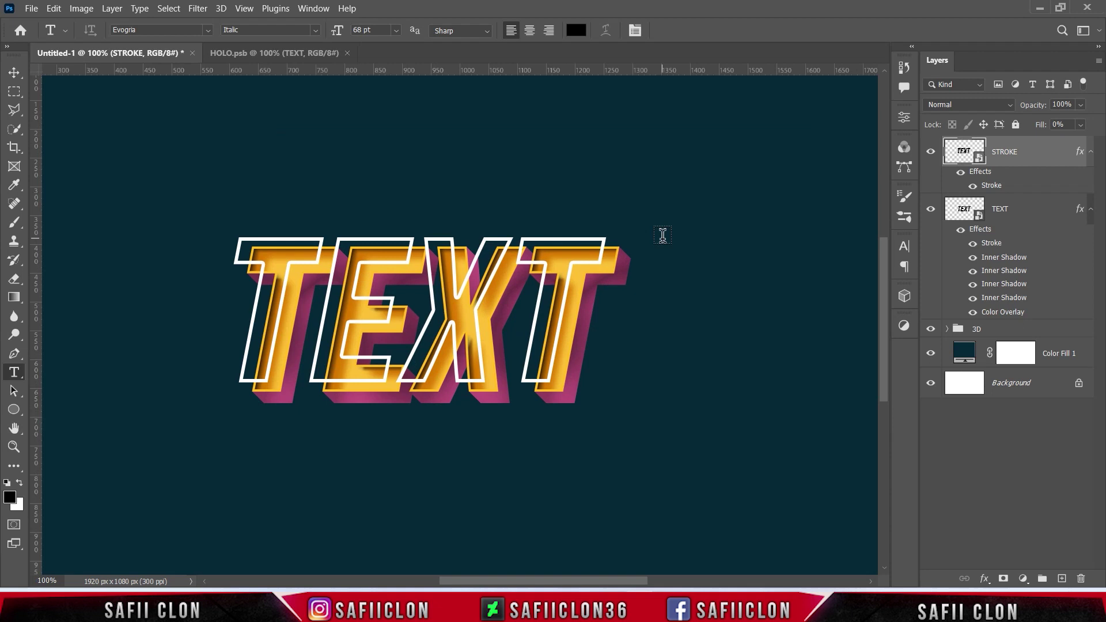
left_click(930, 153)
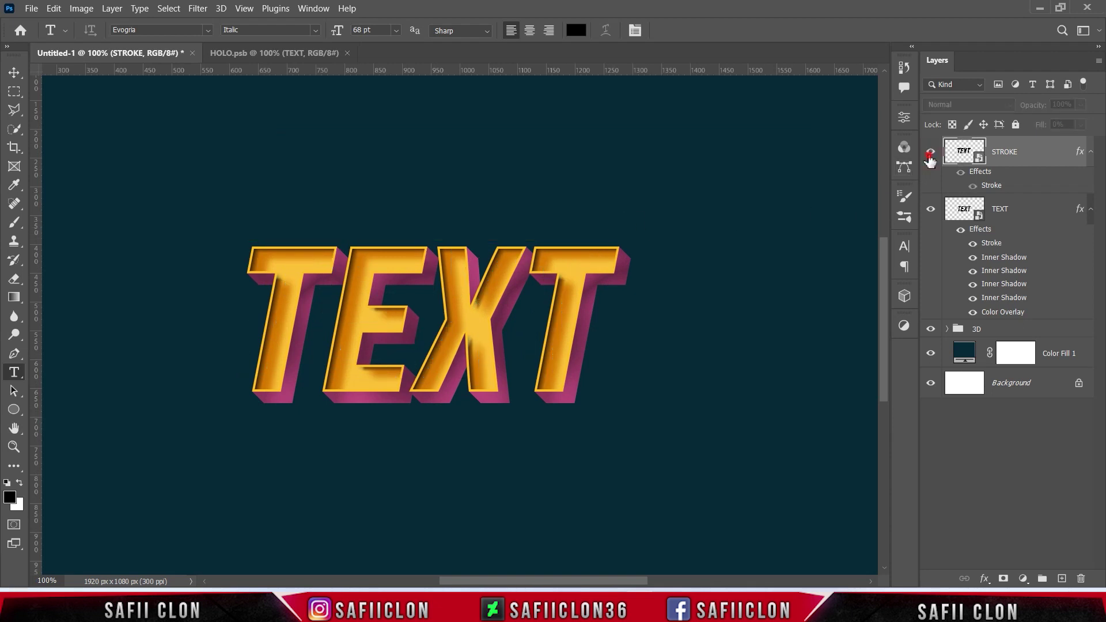
left_click(930, 153)
left_click(930, 210)
left_click(931, 328)
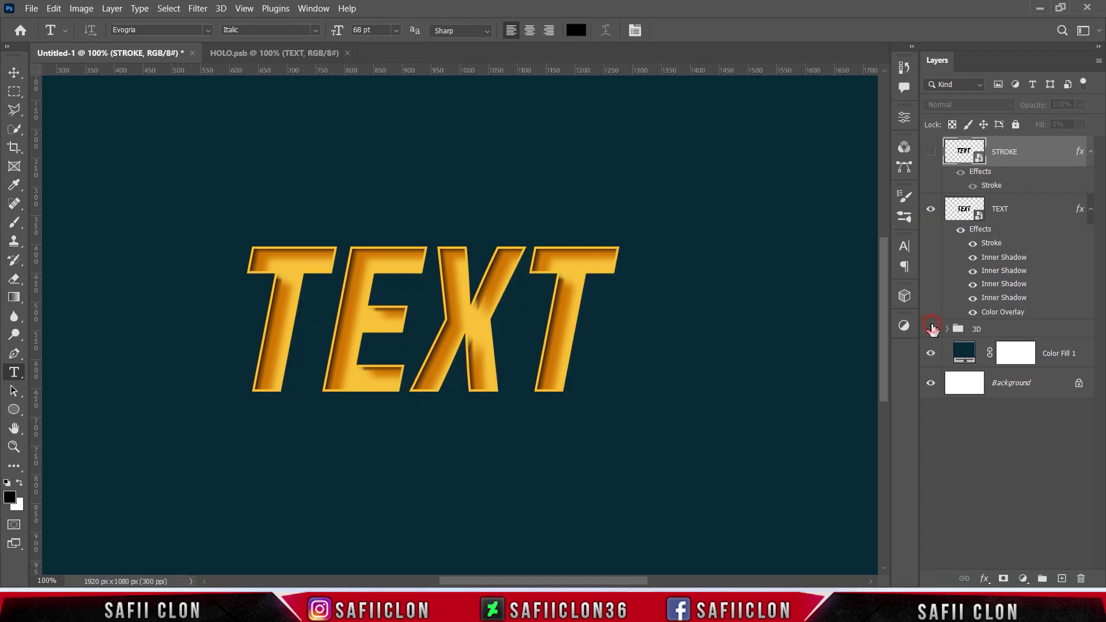
left_click(931, 152)
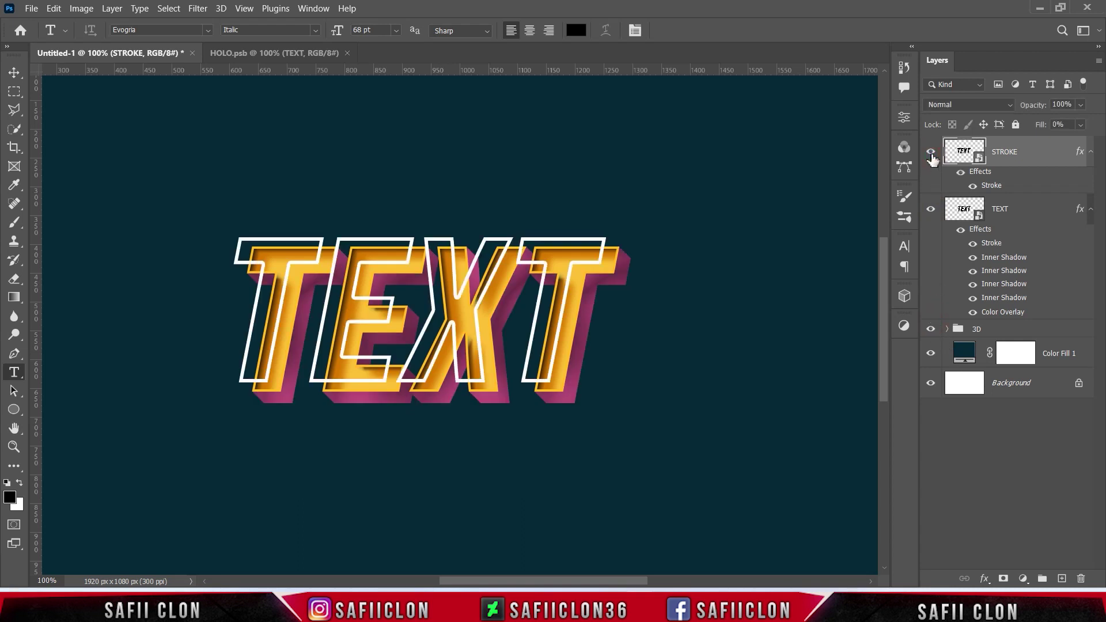
Step: Revert history to the Layer Visibility state before Update Smart Objects, viewing at 66.7%
left_click(904, 68)
left_click(807, 221)
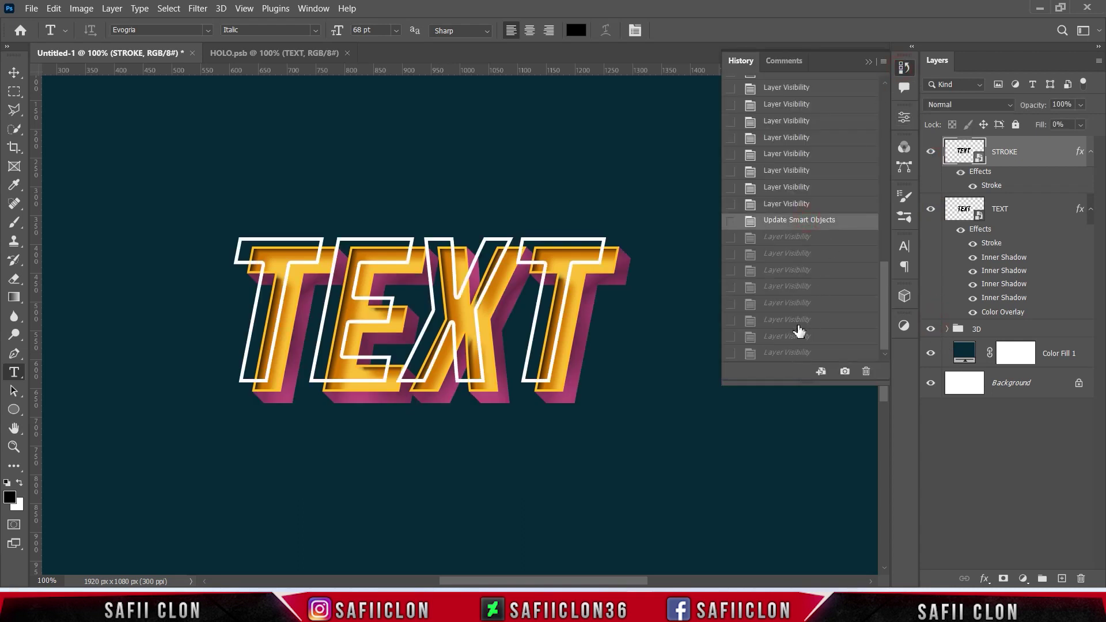
left_click(794, 204)
left_click(799, 353)
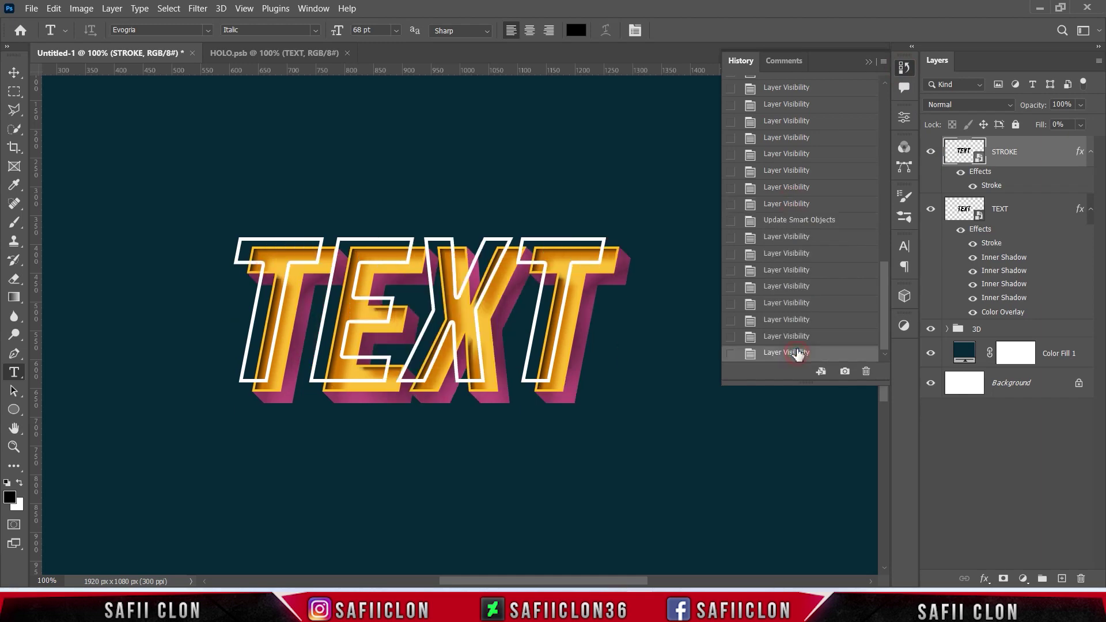
left_click(811, 204)
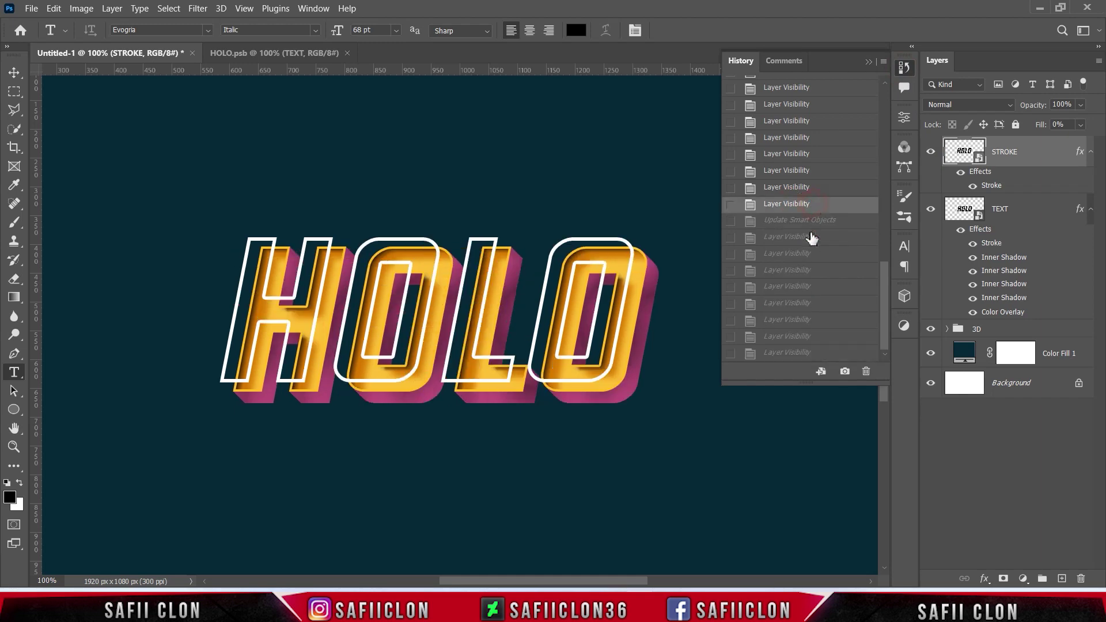
left_click(869, 61)
key("ctrl+minus")
key("ctrl+plus")
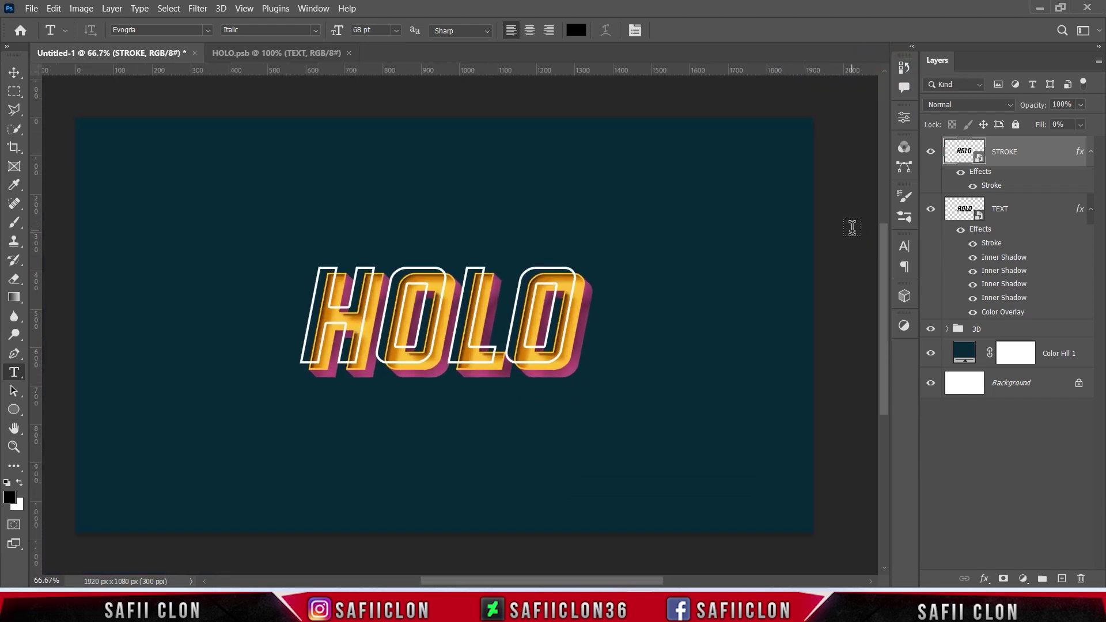